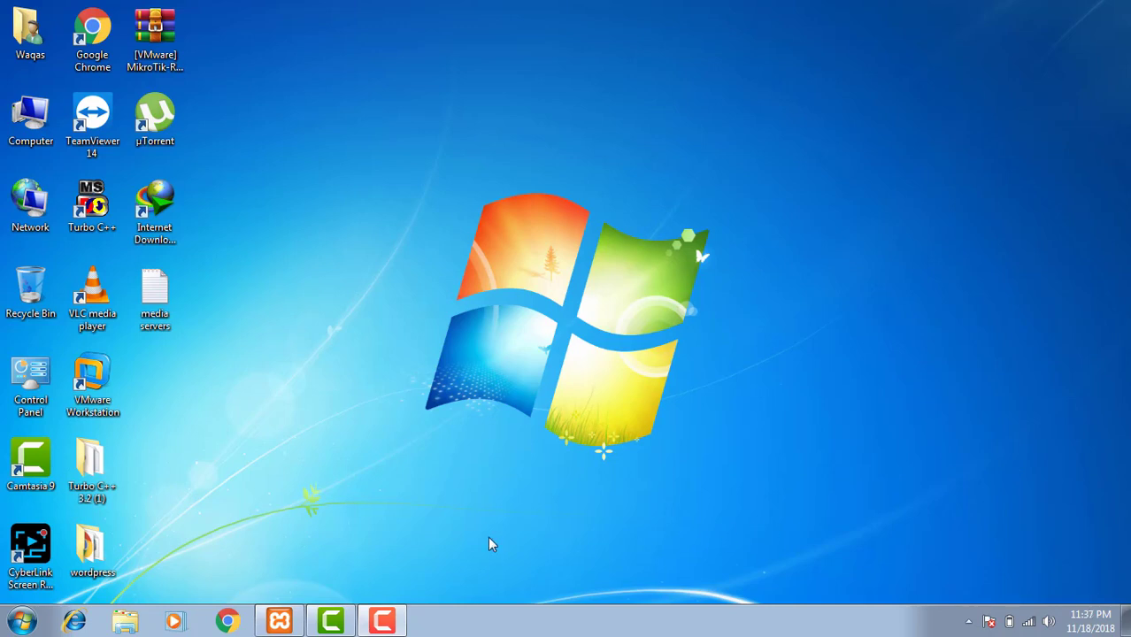
Search Google in Chrome for hfs, view the download page of HFS ~ HTTP File Server on rejetto.com, and close the browser.
left_click(243, 624)
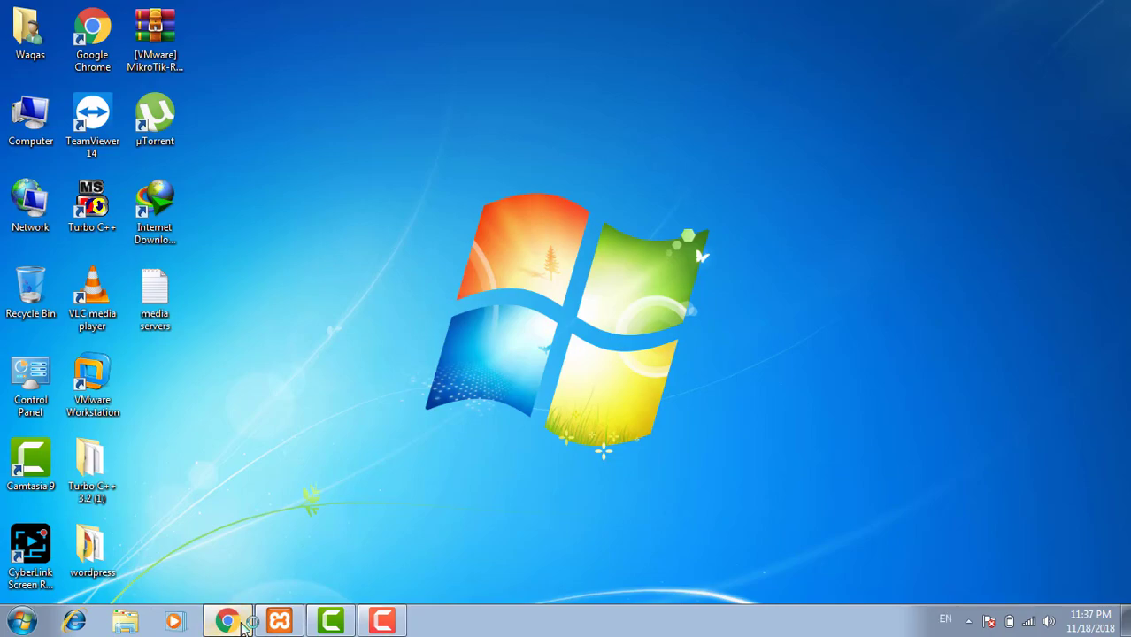
type("hfs")
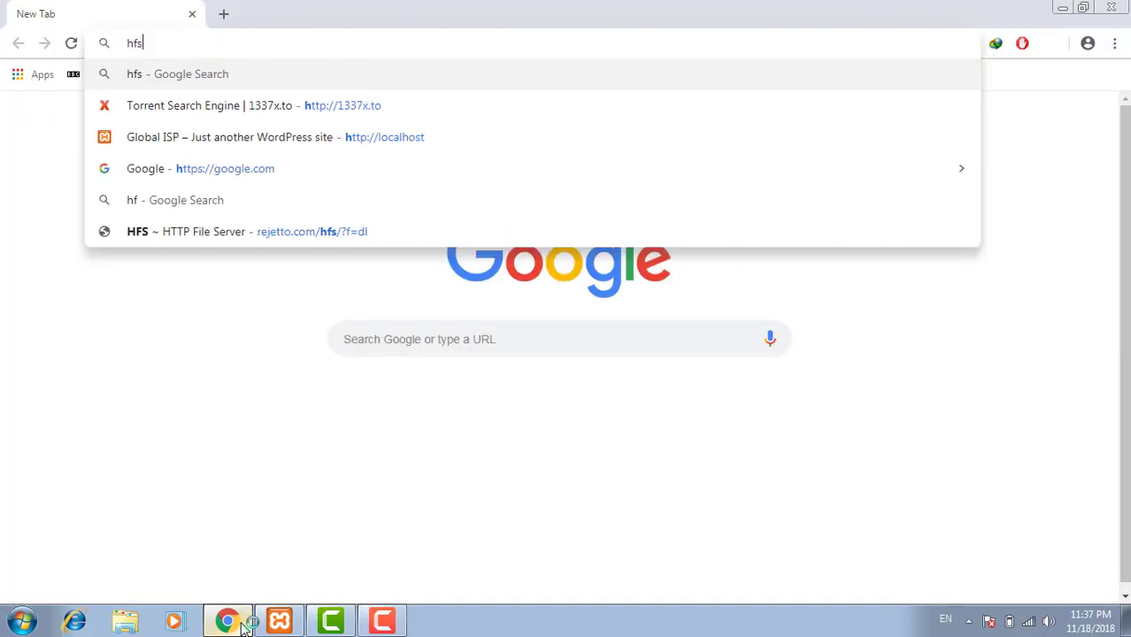
key("Return")
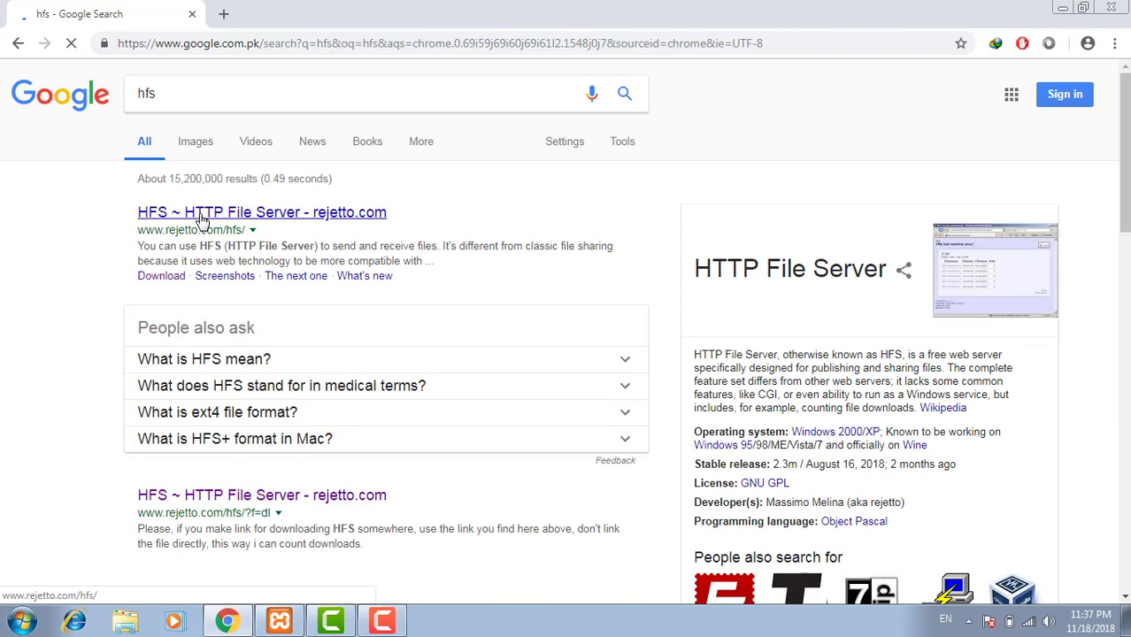
left_click(202, 219)
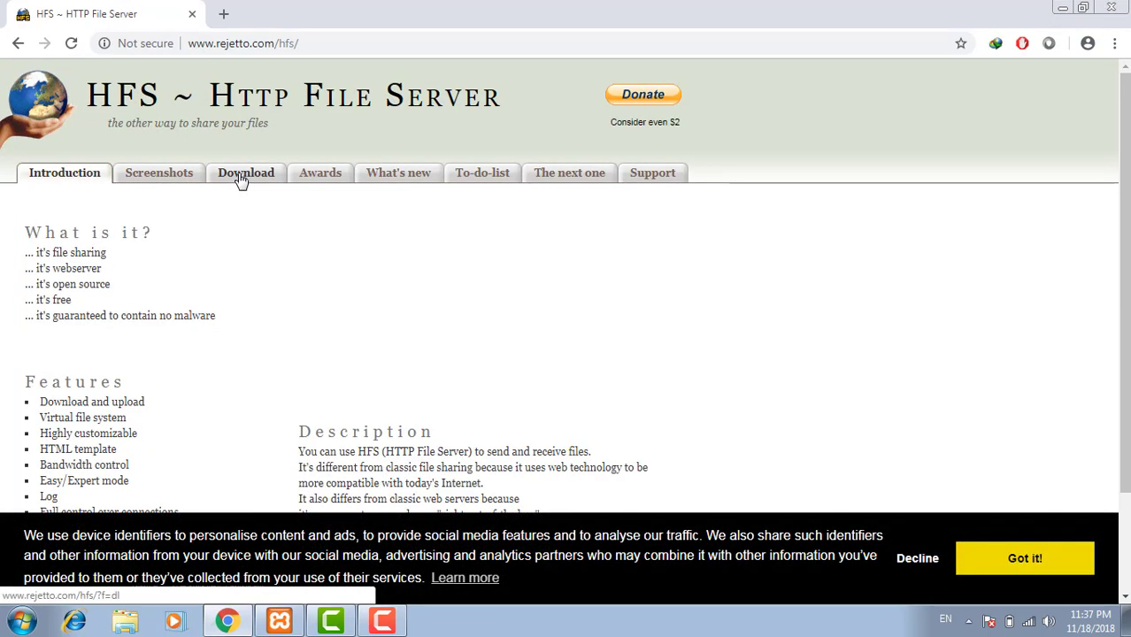
left_click(241, 177)
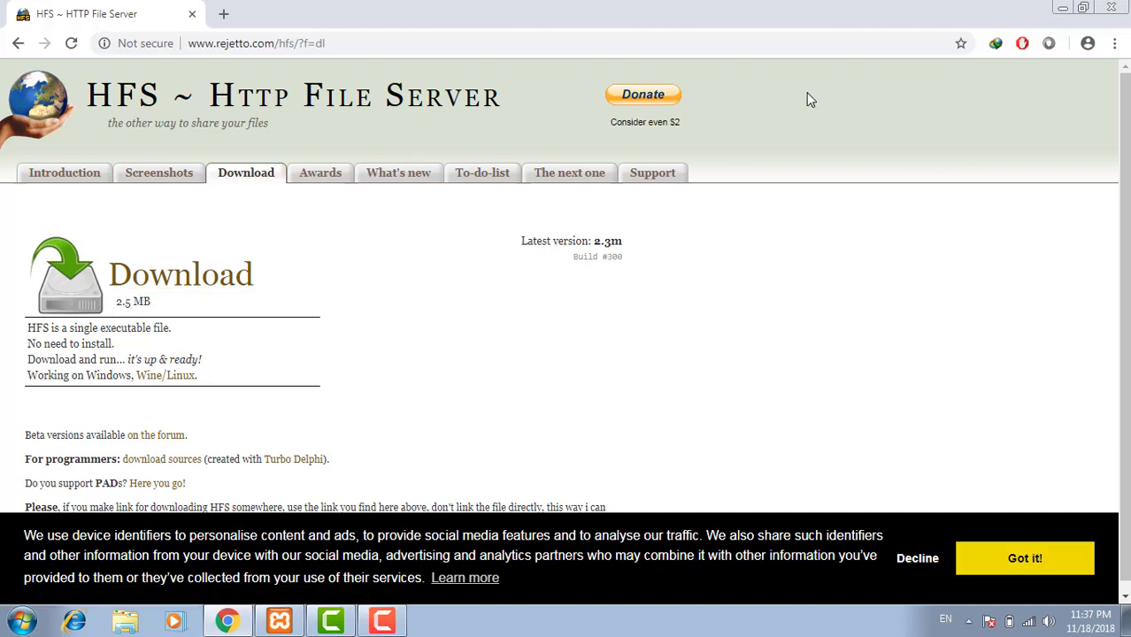
left_click(1111, 7)
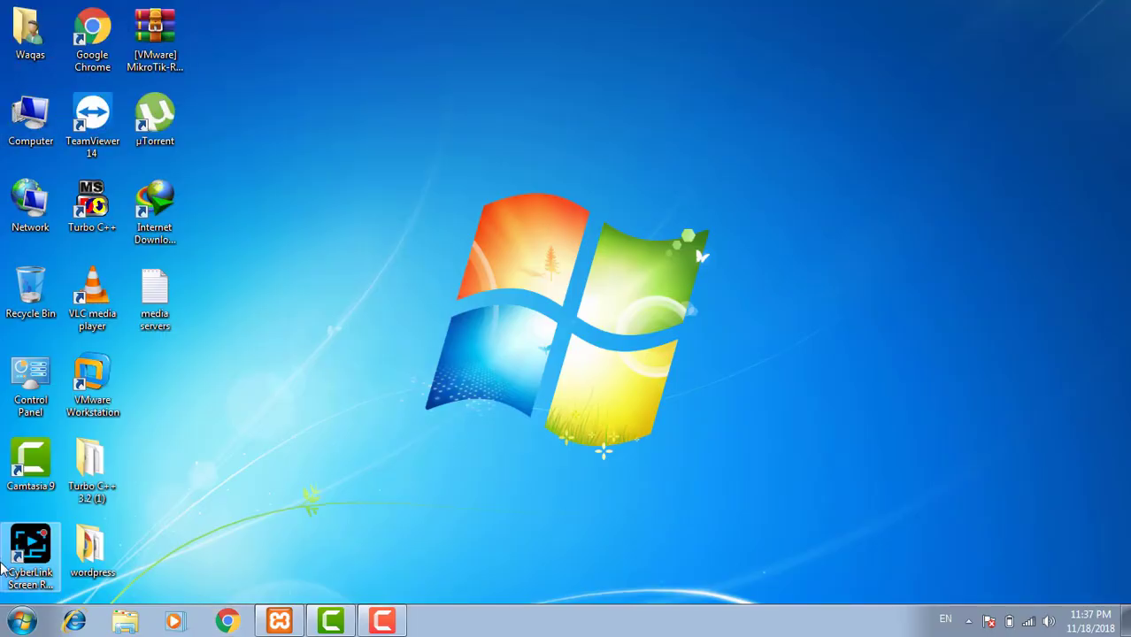
Find and launch the hfs program on the computer, and enlarge its Virtual File System and Log area.
left_click(22, 620)
type("h")
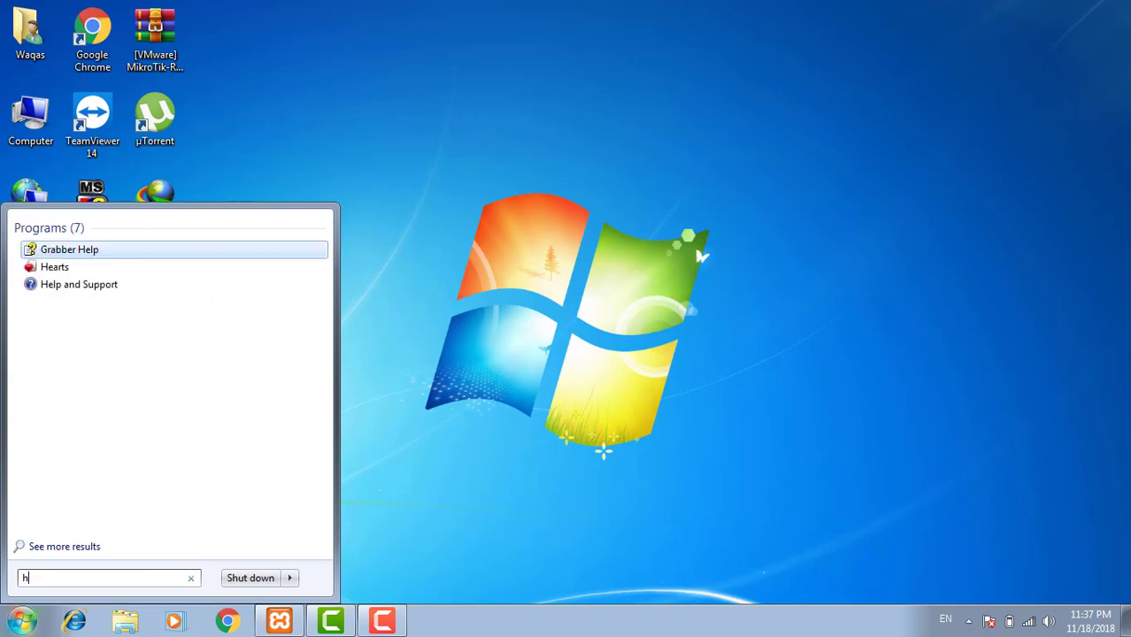
type("fs")
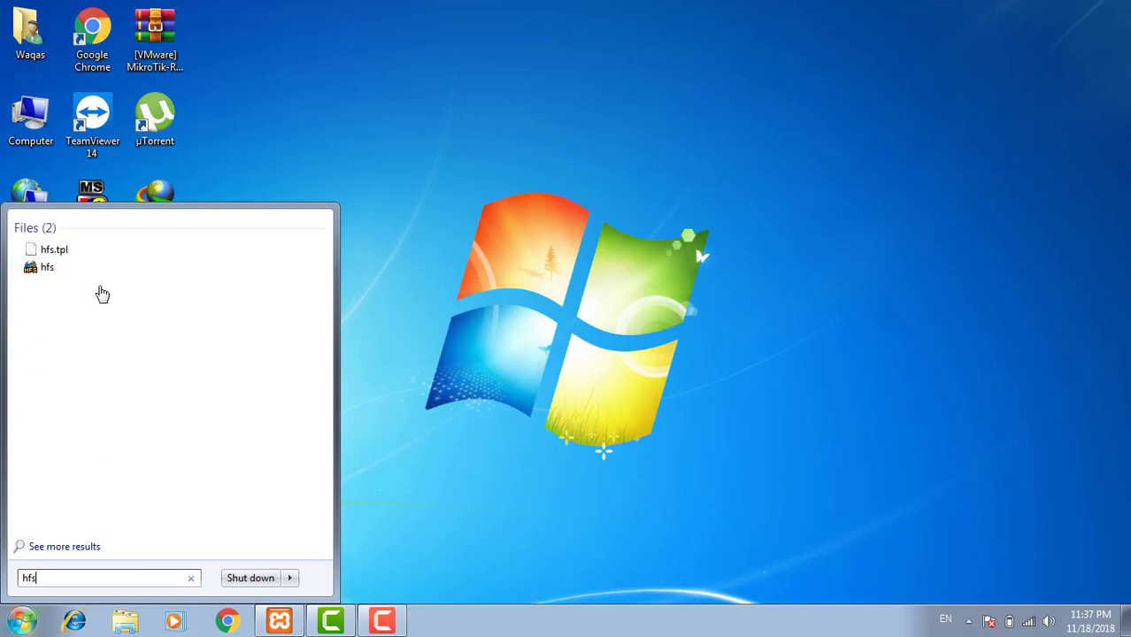
left_click(35, 272)
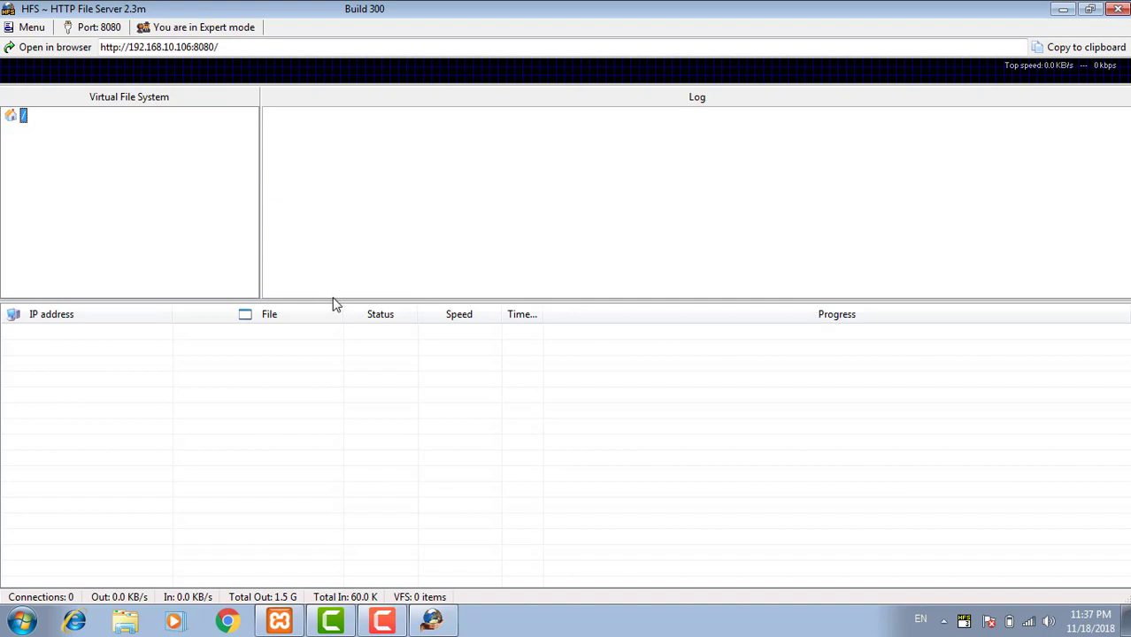
left_click_drag(332, 302, 331, 349)
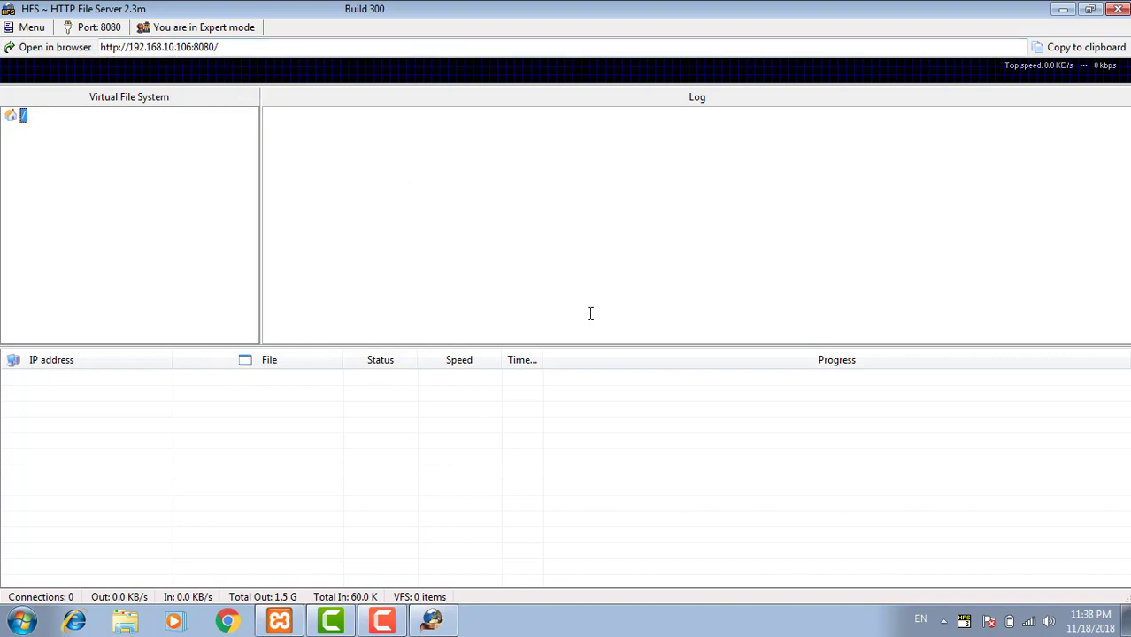
Check the IPv4 address in the wireless network connection's details, and close the Network and Sharing Center.
right_click(1030, 620)
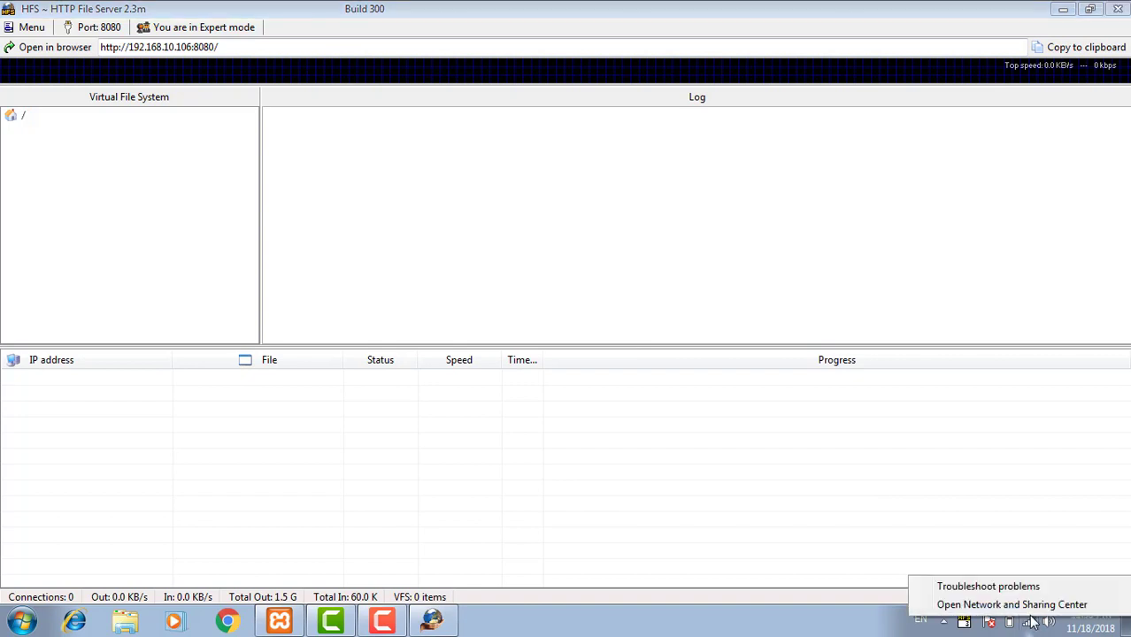
left_click(1037, 607)
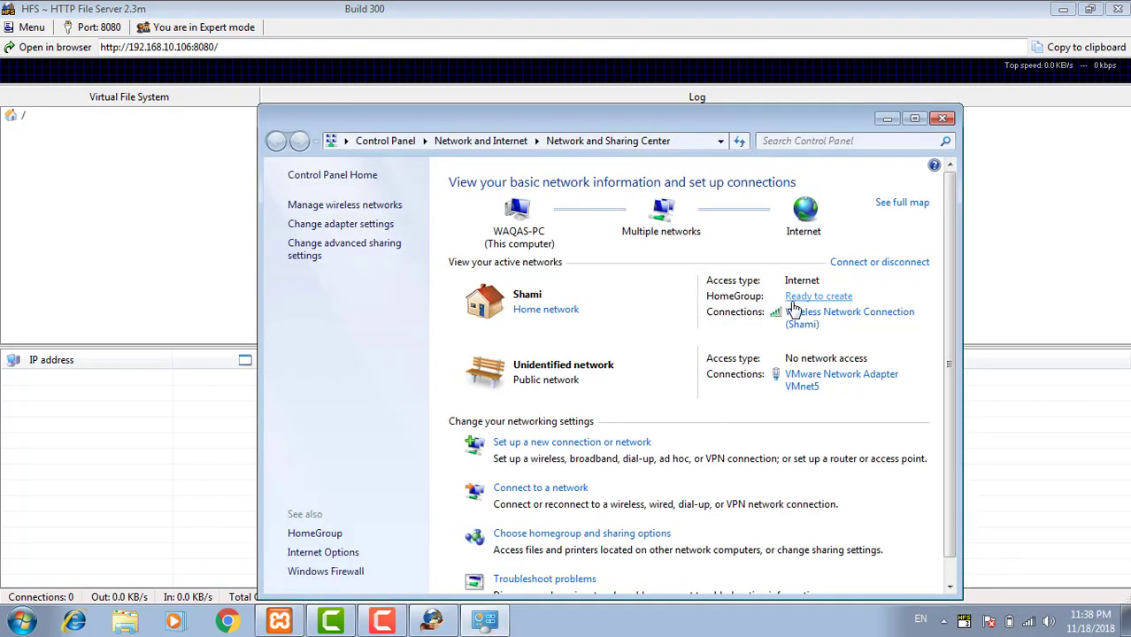
left_click(805, 318)
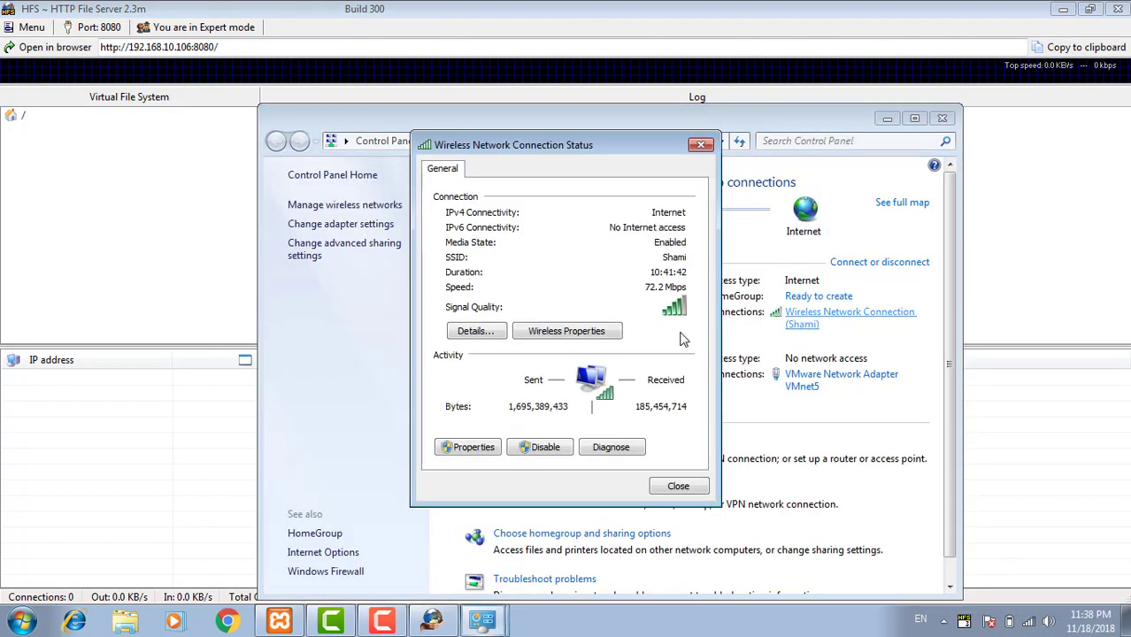
left_click(469, 331)
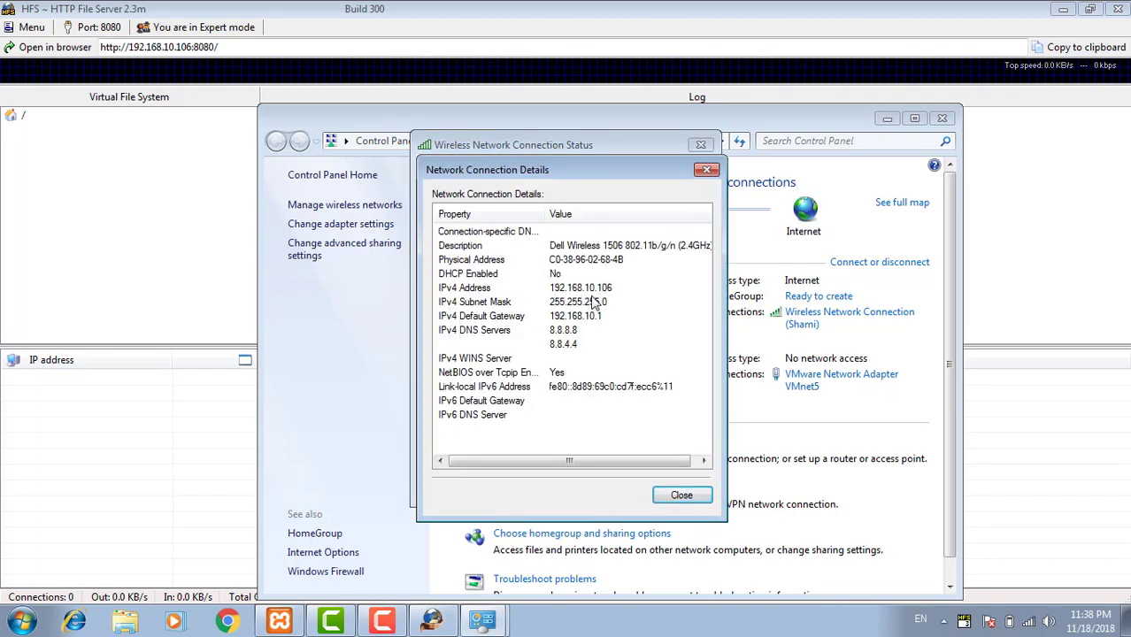
left_click(708, 171)
left_click(701, 145)
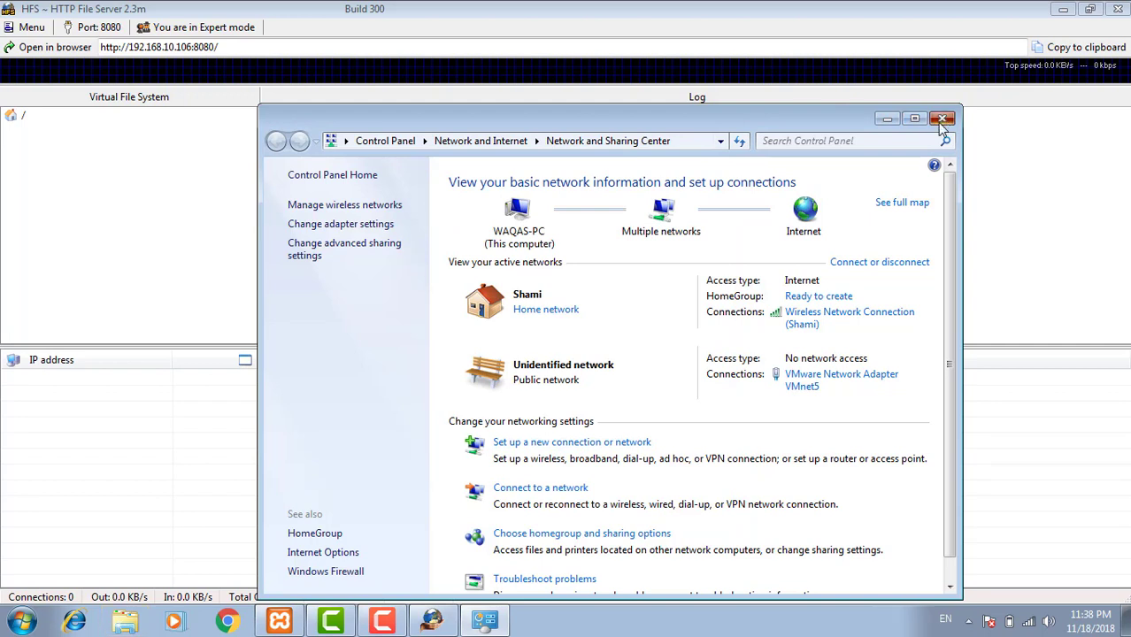
left_click(943, 119)
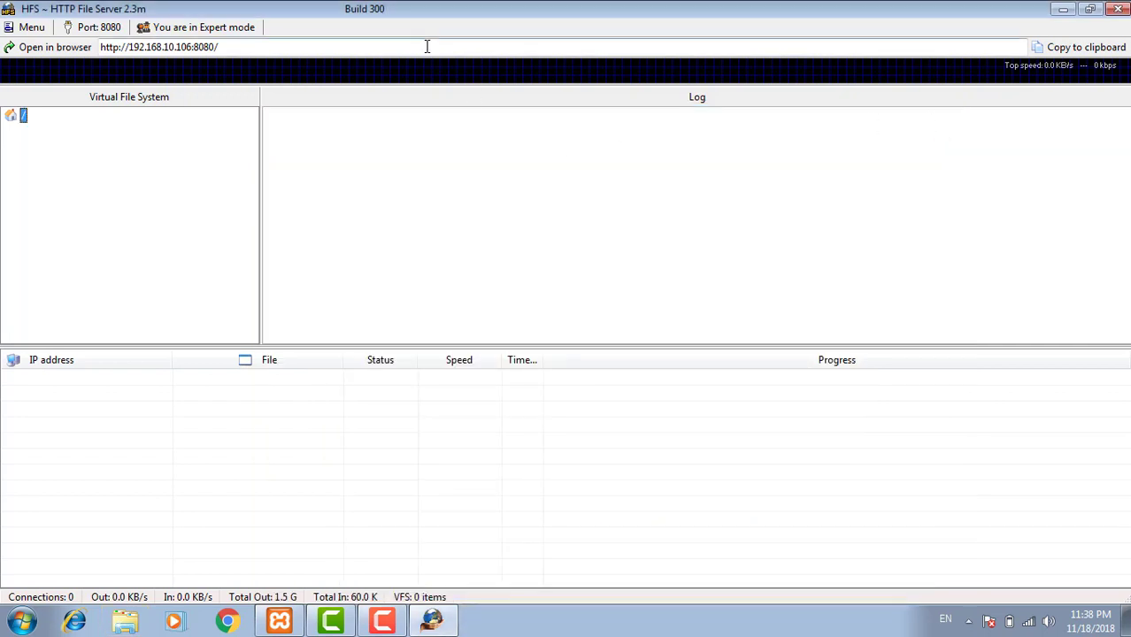
Highlight the IP address in the server URL, switch HFS to Easy mode and return it to Expert mode.
left_click(200, 46)
left_click_drag(200, 46, 139, 48)
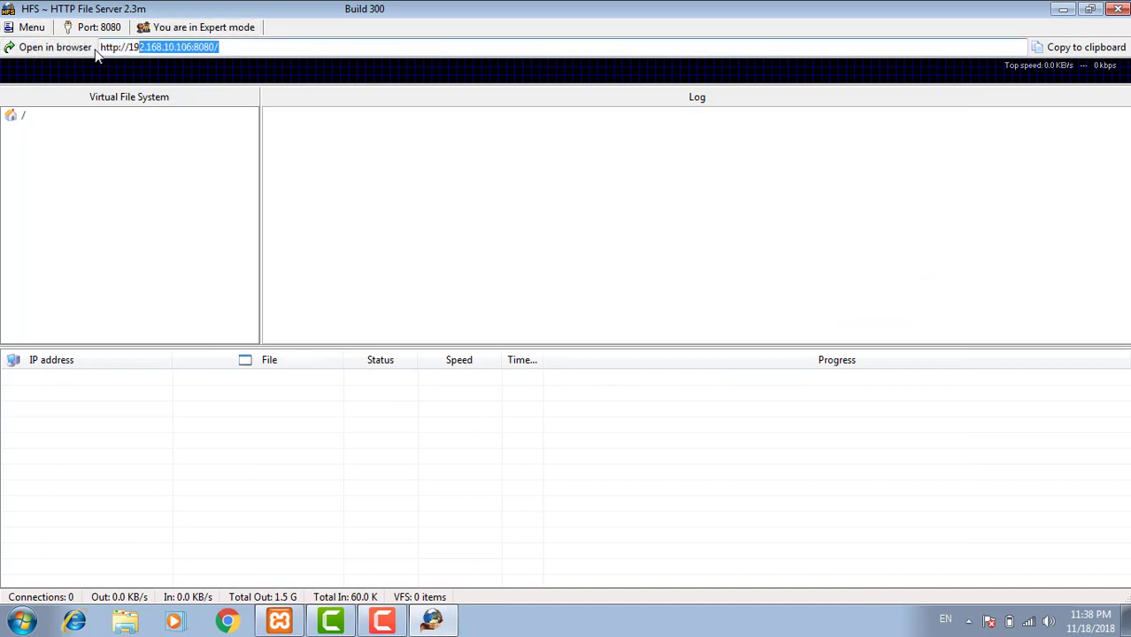
left_click(169, 33)
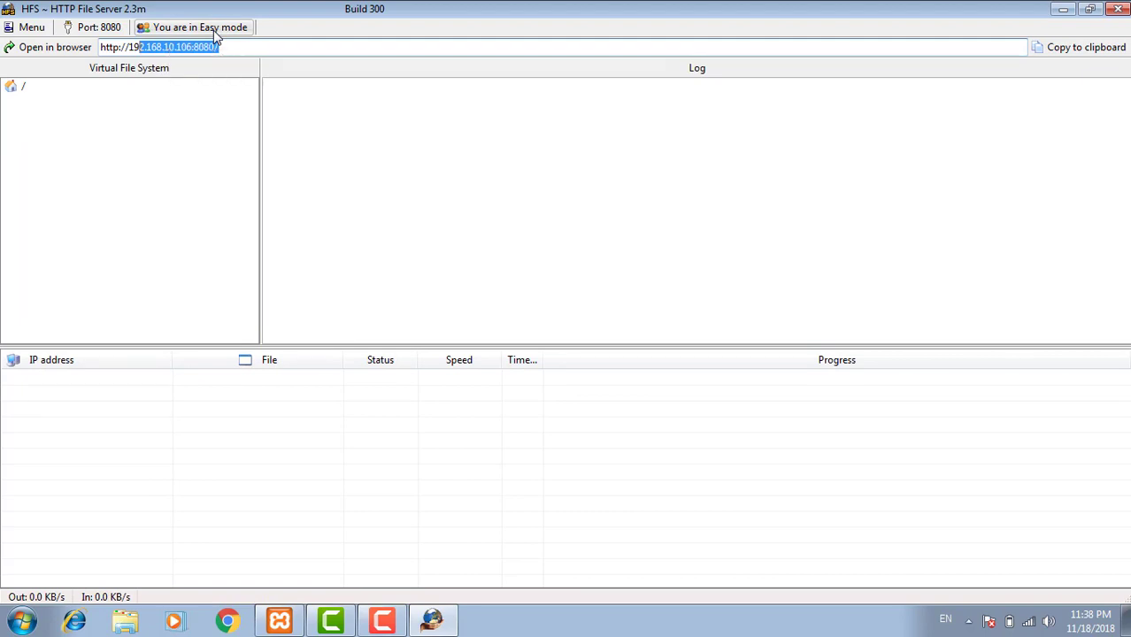
left_click(213, 30)
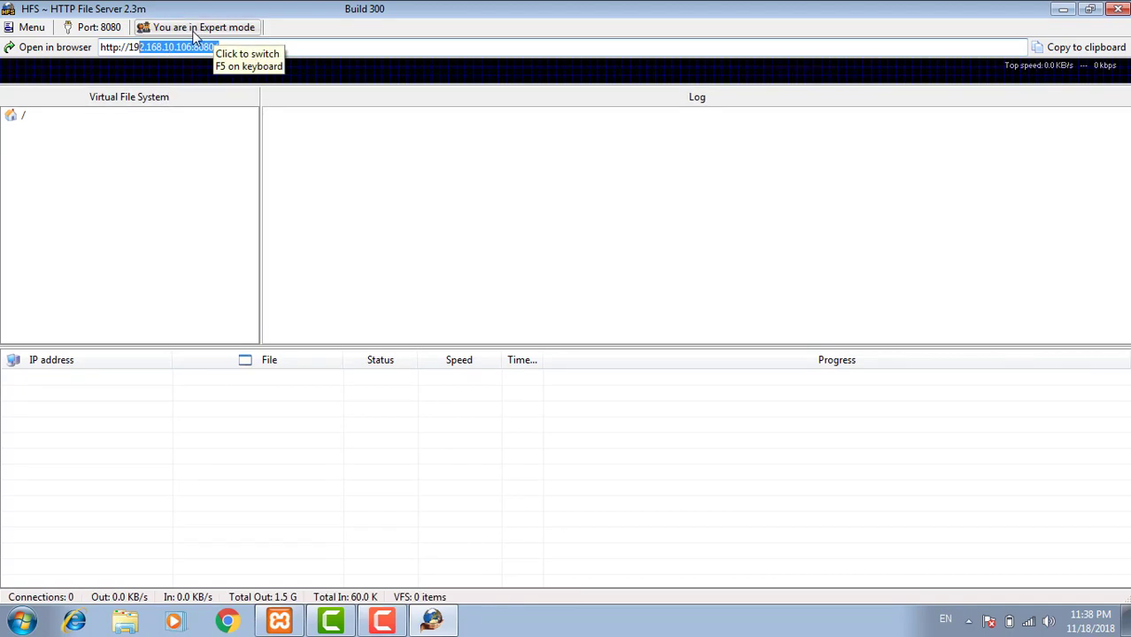
Examine the server's IP address choices and the custom IP addresses dialog, closing it without an entry.
left_click(32, 27)
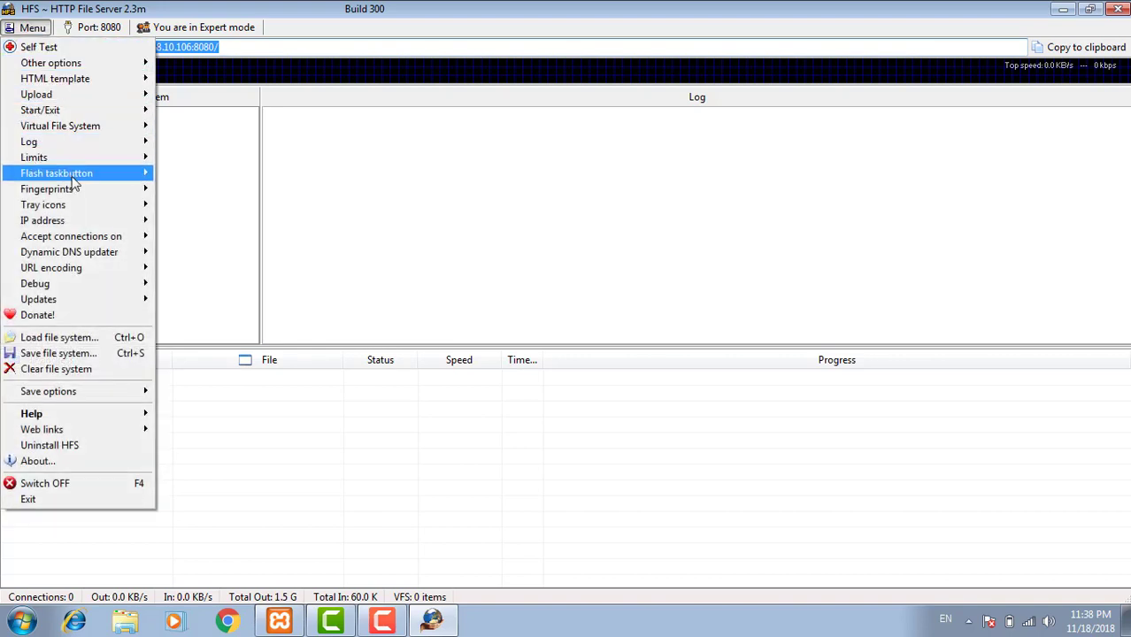
mouse_move(94, 221)
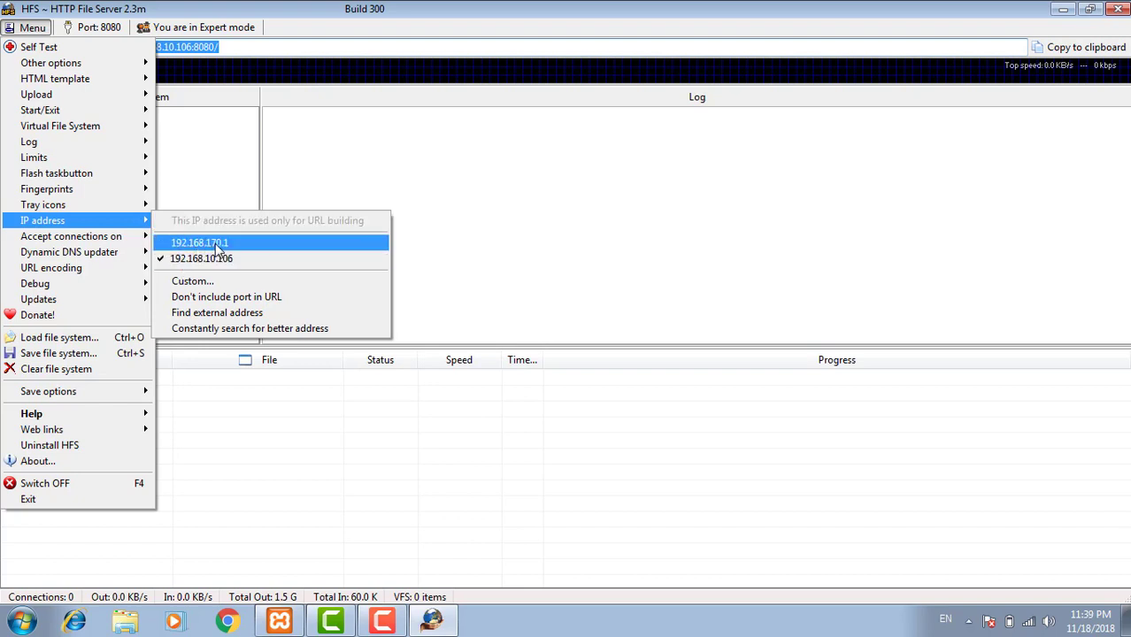
left_click(198, 285)
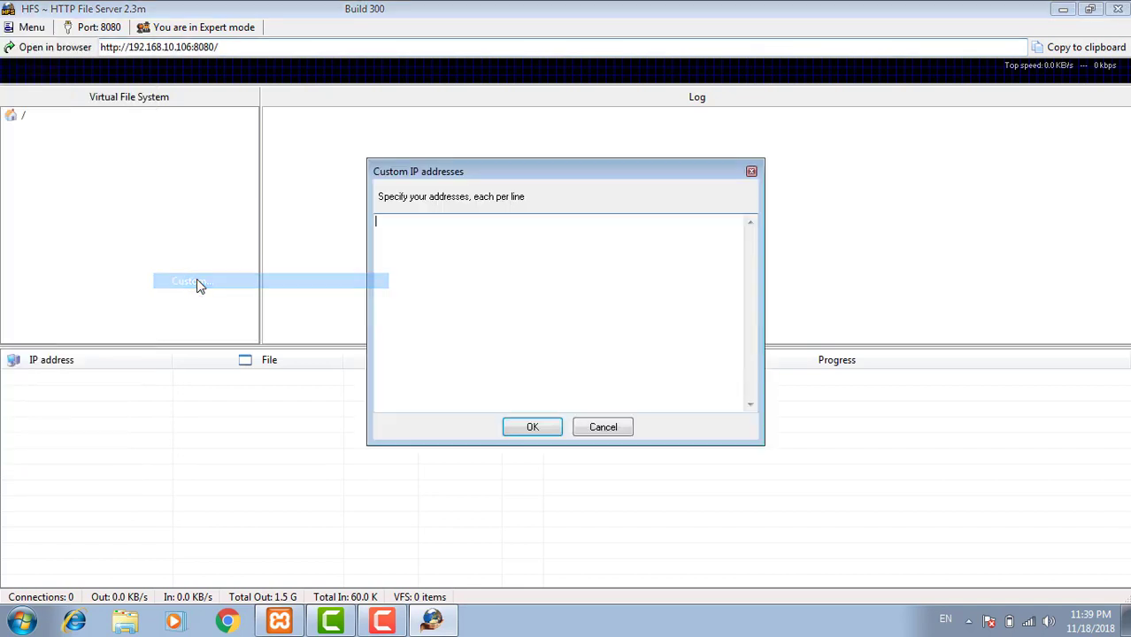
left_click(603, 428)
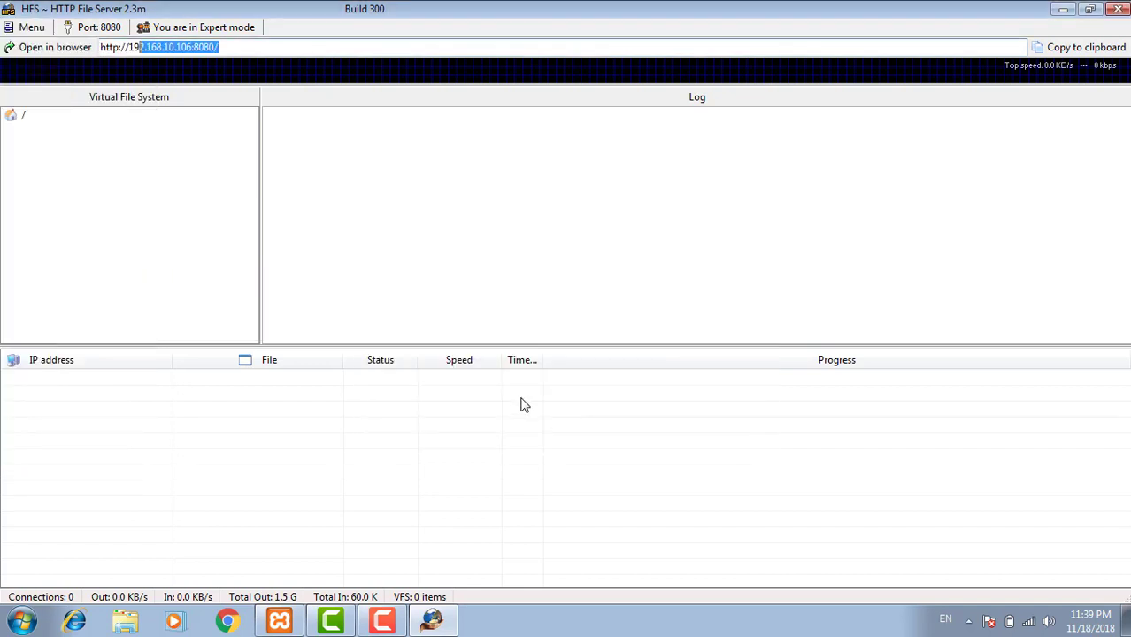
Highlight the port in the server URL, check Apache's ports in the XAMPP Control Panel, and minimise that panel.
left_click(238, 51)
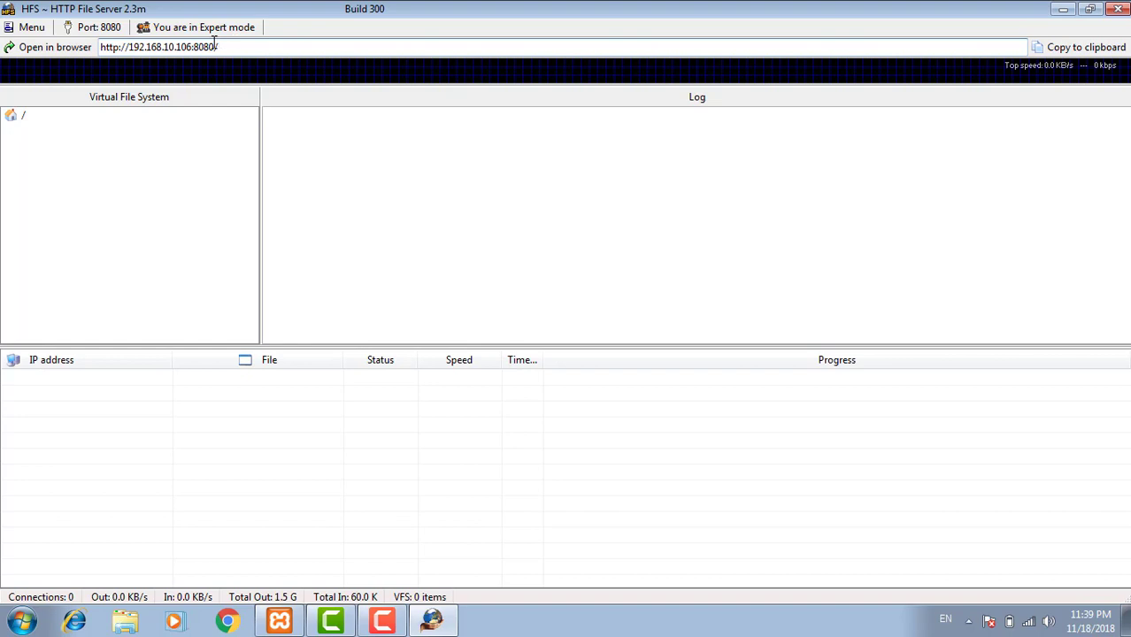
left_click_drag(219, 46, 200, 46)
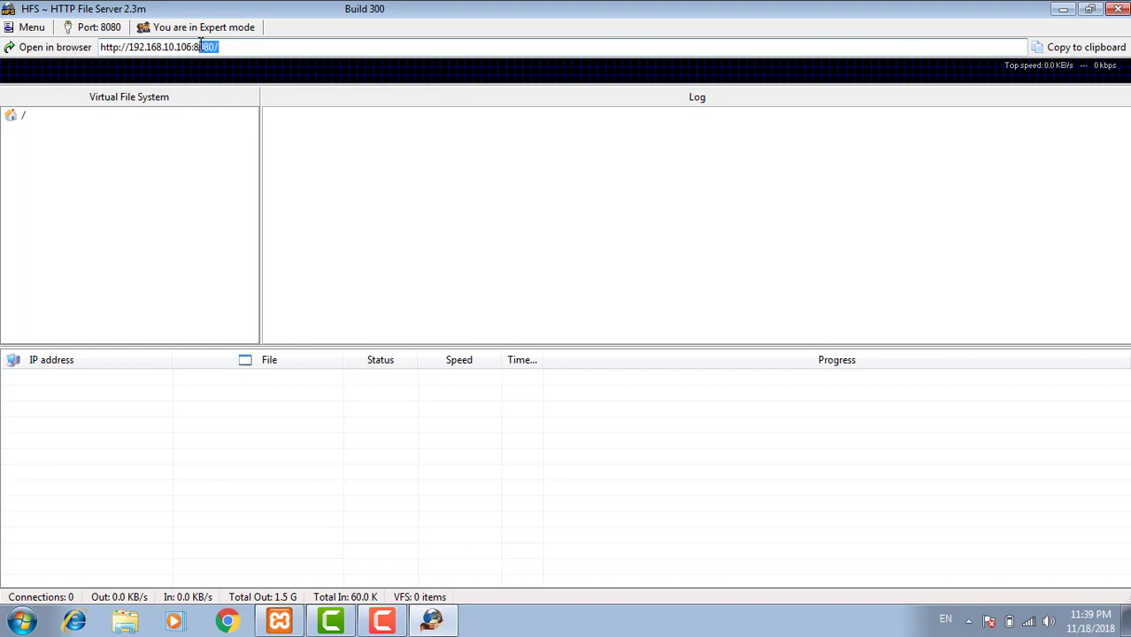
left_click(282, 621)
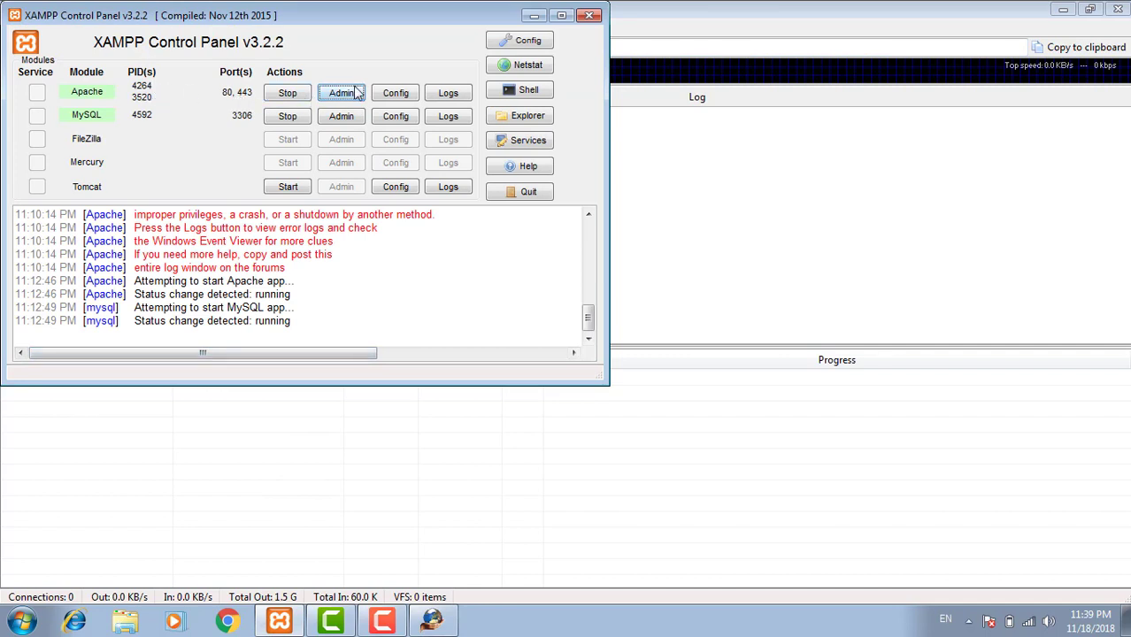
left_click(526, 18)
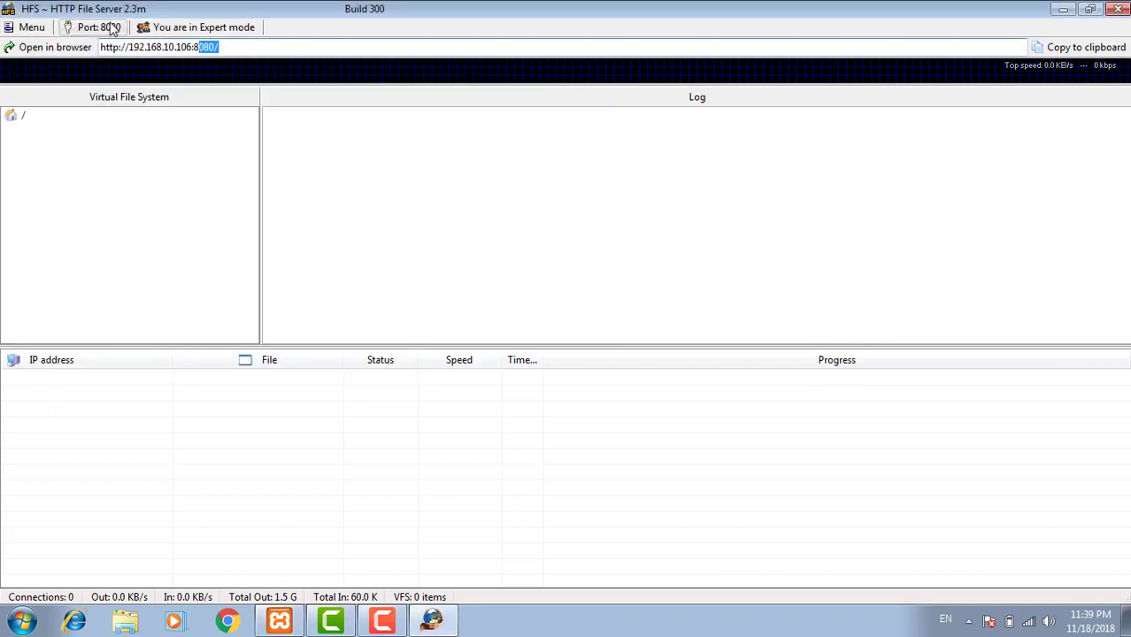
Set the HFS server port to 1598.
left_click(72, 27)
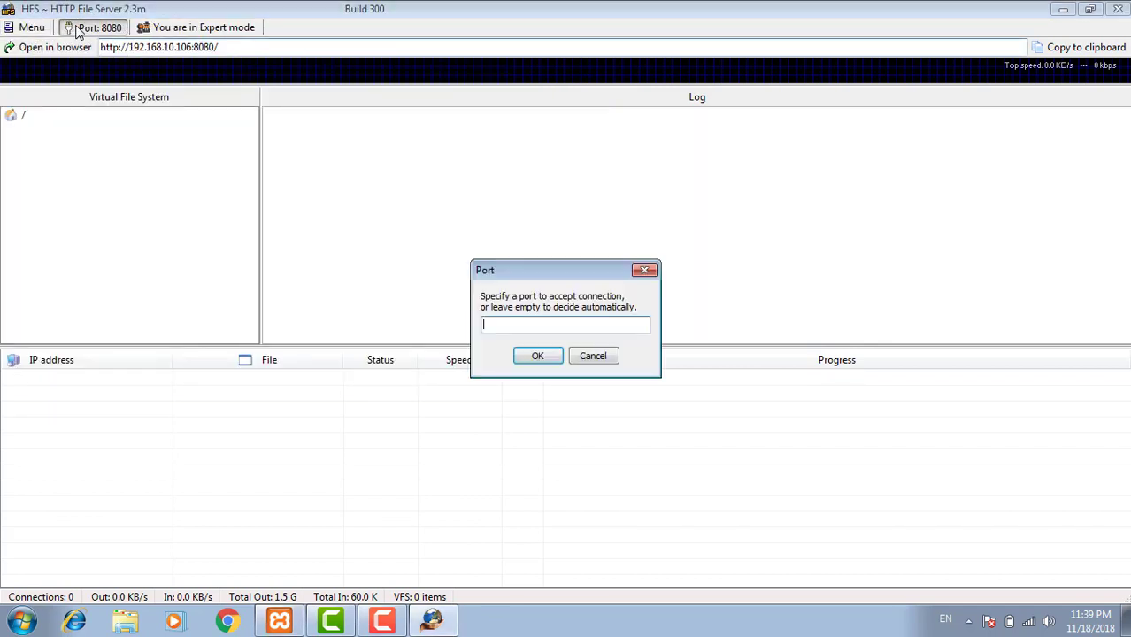
left_click(542, 323)
type("1598")
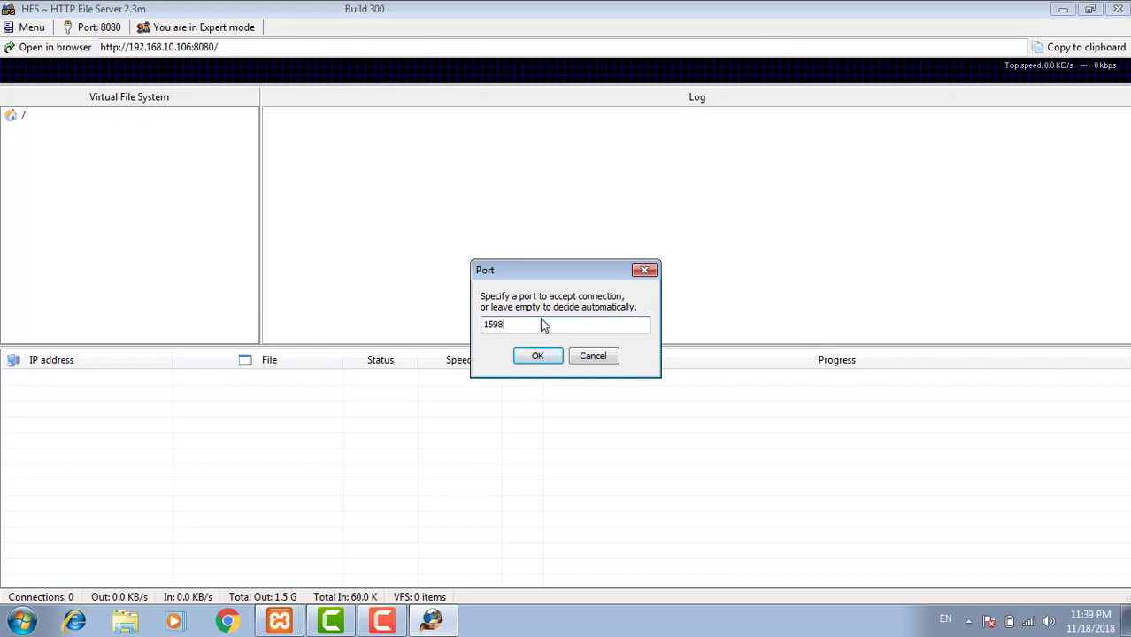
left_click(537, 356)
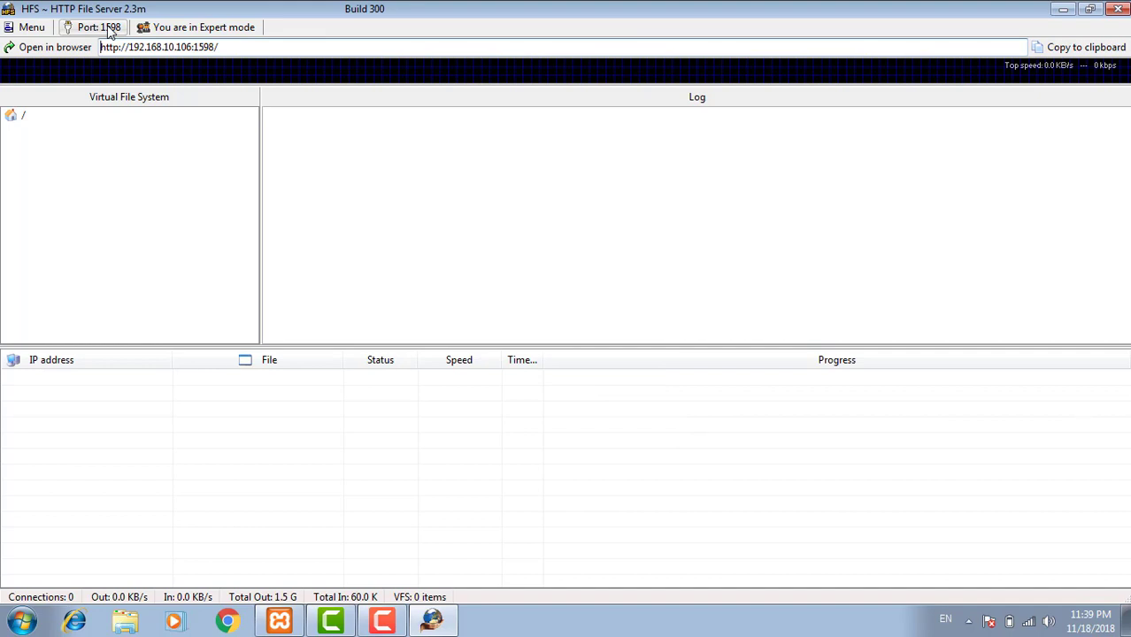
Set the HFS server port back to 8080 and check the port in the server URL.
left_click(109, 28)
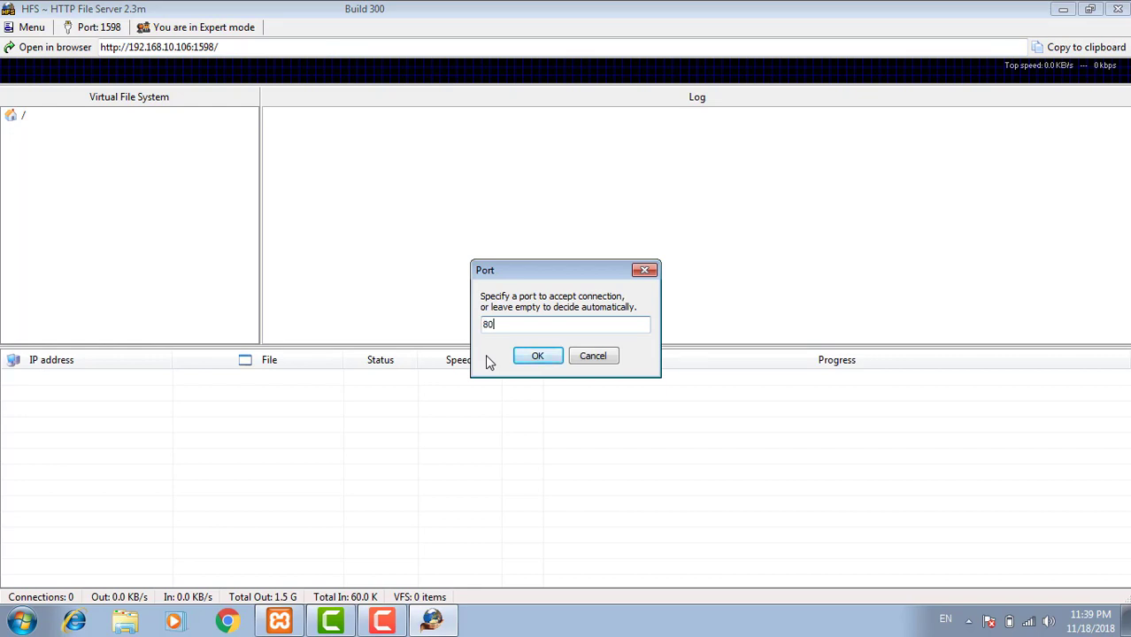
left_click(547, 356)
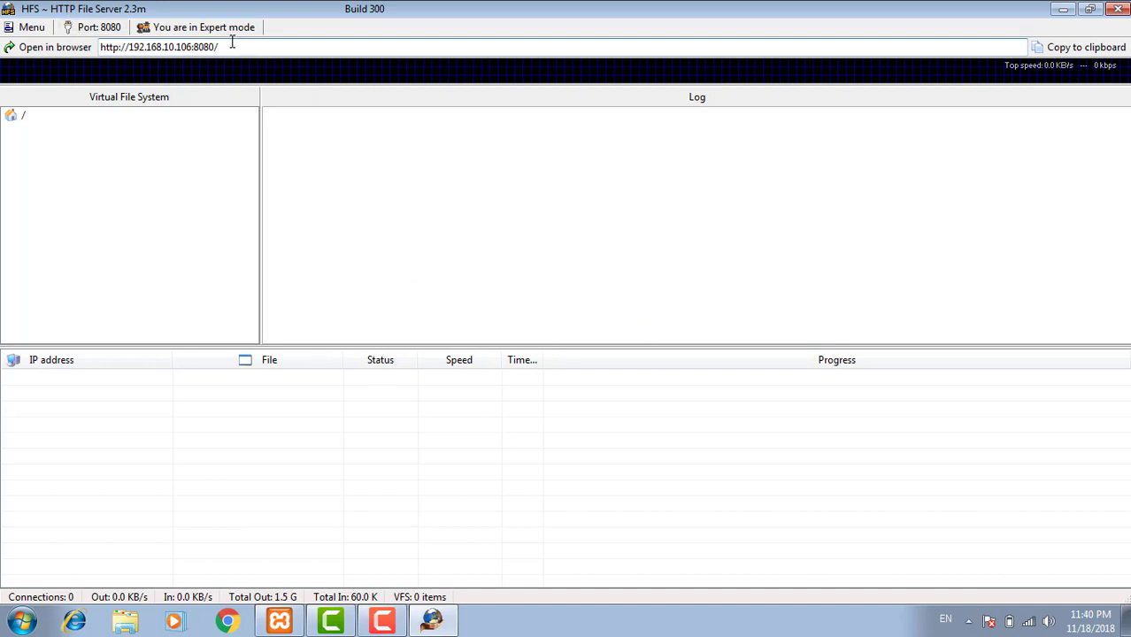
left_click(194, 47)
Minimise HFS and examine the contents of the xampp\htdocs folder on drive C, returning to the Computer drive overview.
left_click(1062, 10)
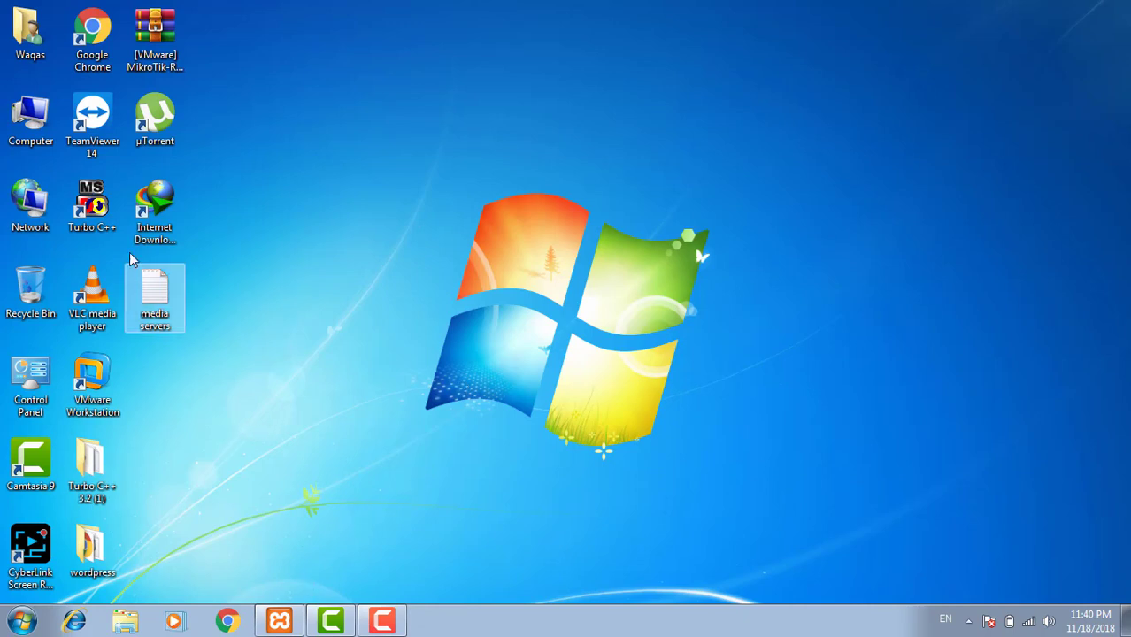
double_click(29, 122)
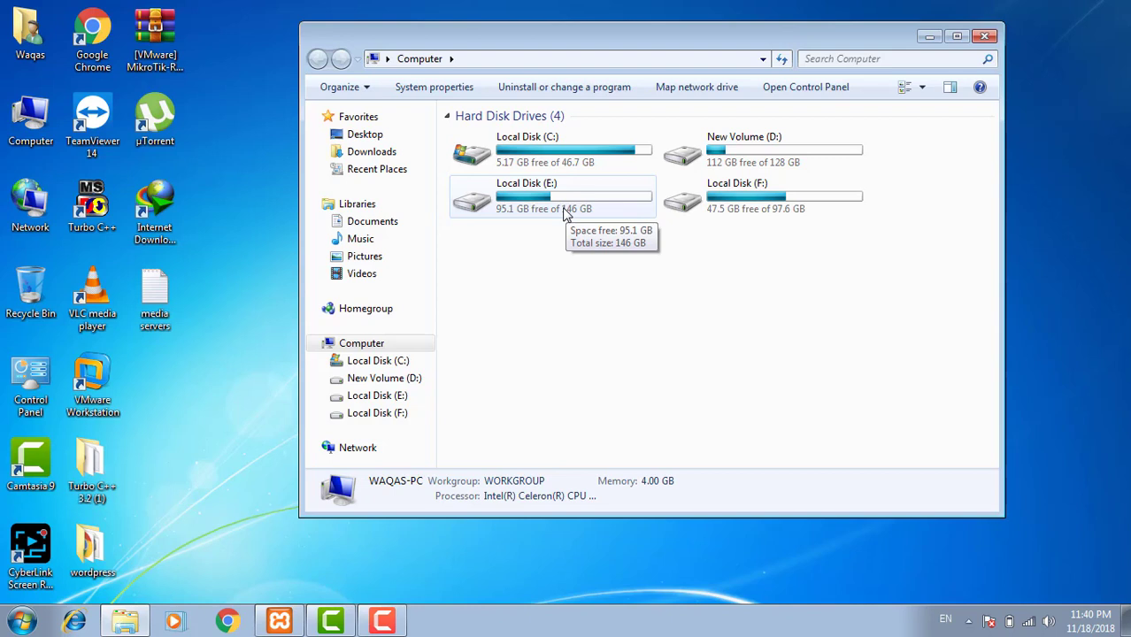
double_click(547, 162)
double_click(496, 258)
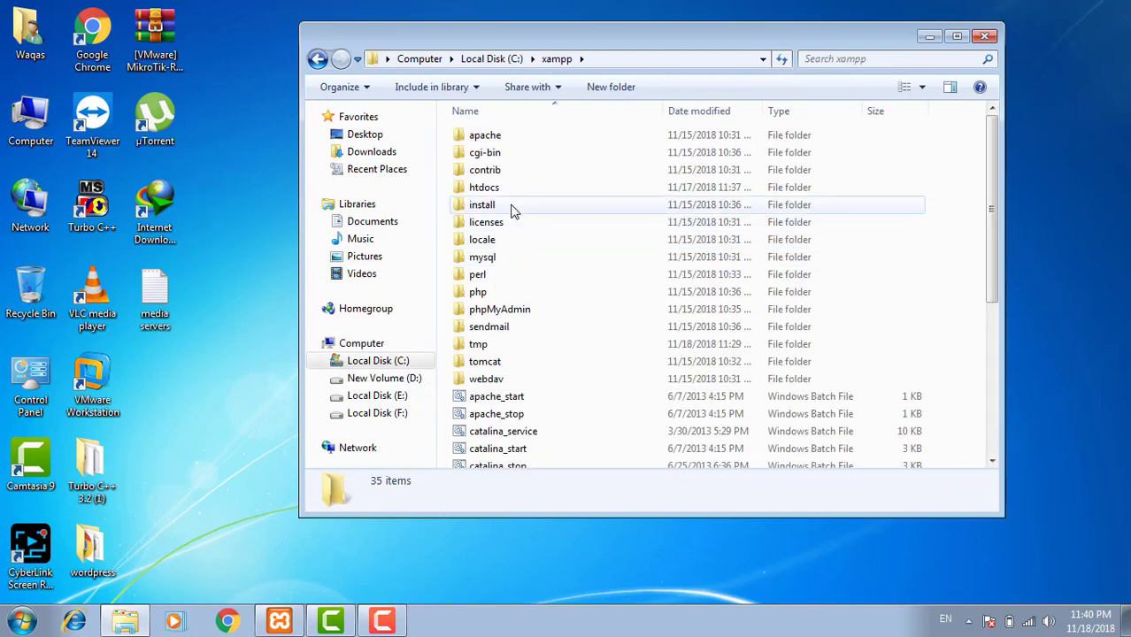
double_click(516, 191)
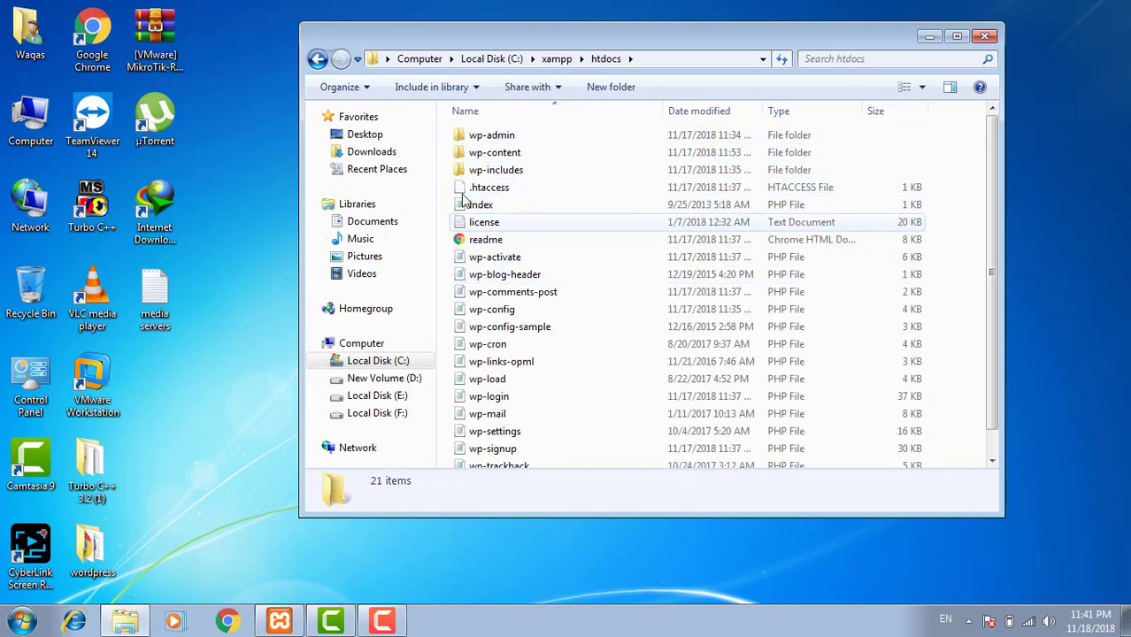
left_click(333, 342)
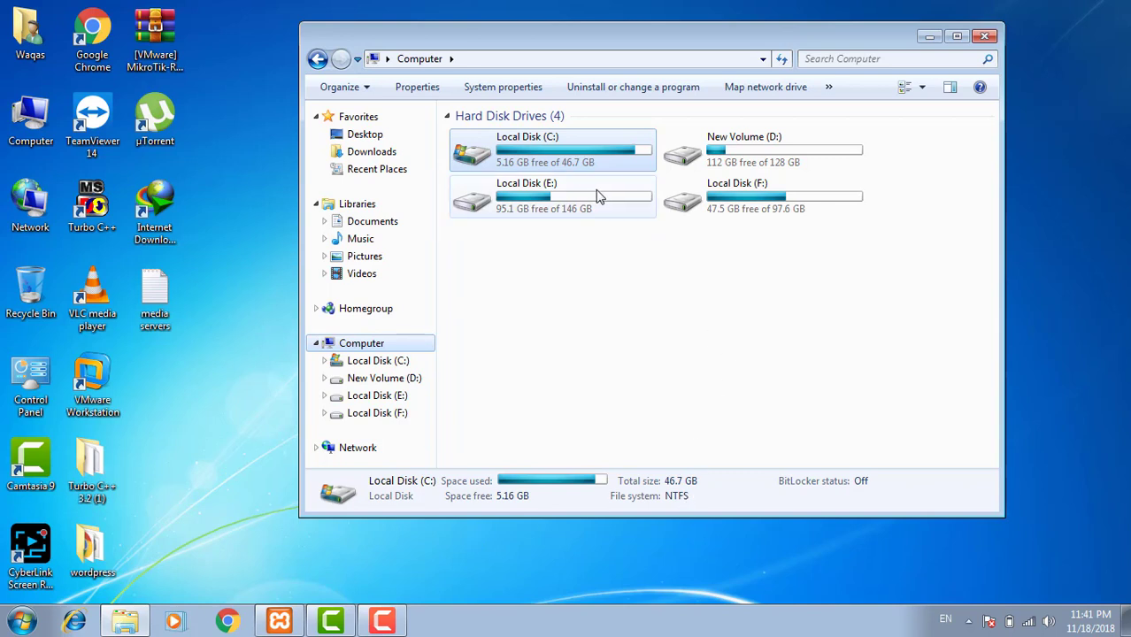
mouse_move(597, 197)
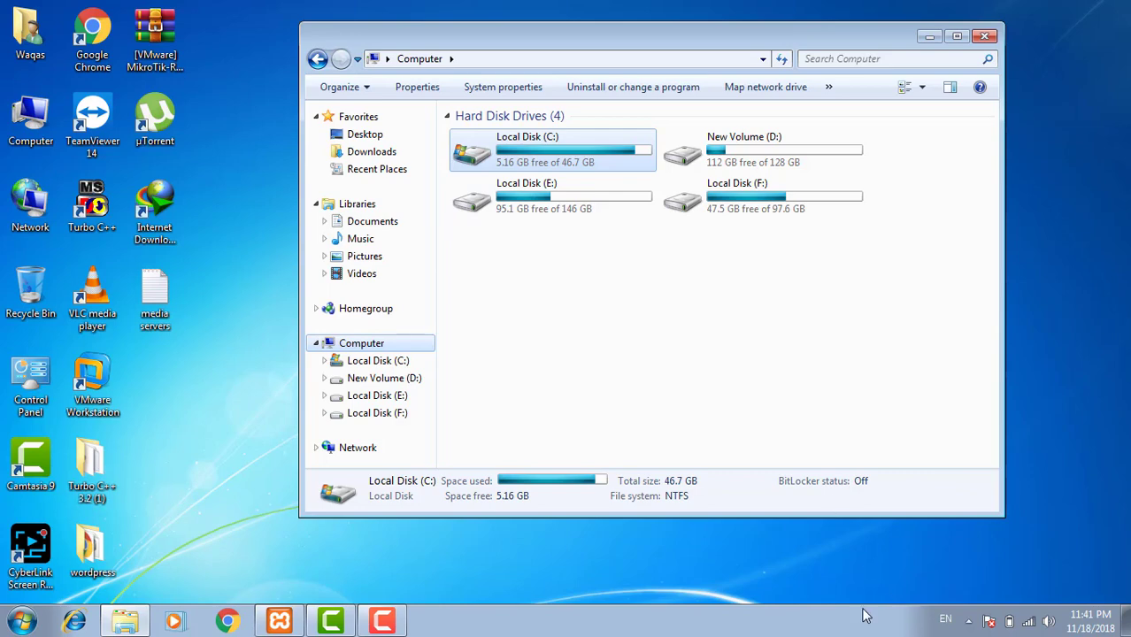
Restore the HFS window and add the Software folder from drive E to the virtual file system root as a real folder.
left_click(968, 621)
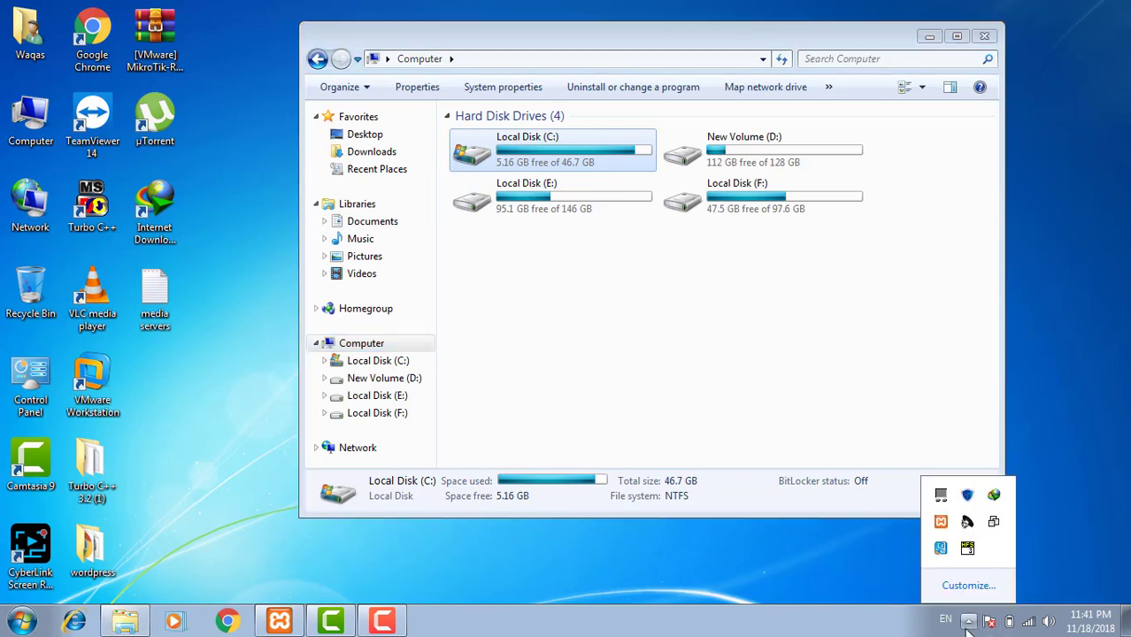
left_click(967, 548)
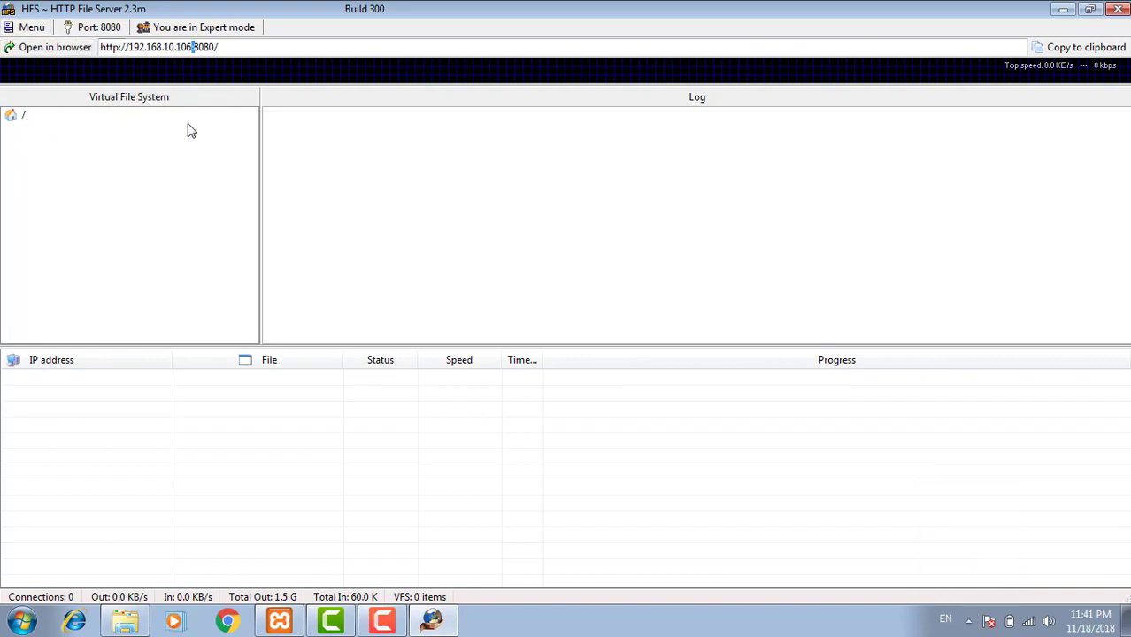
left_click(40, 144)
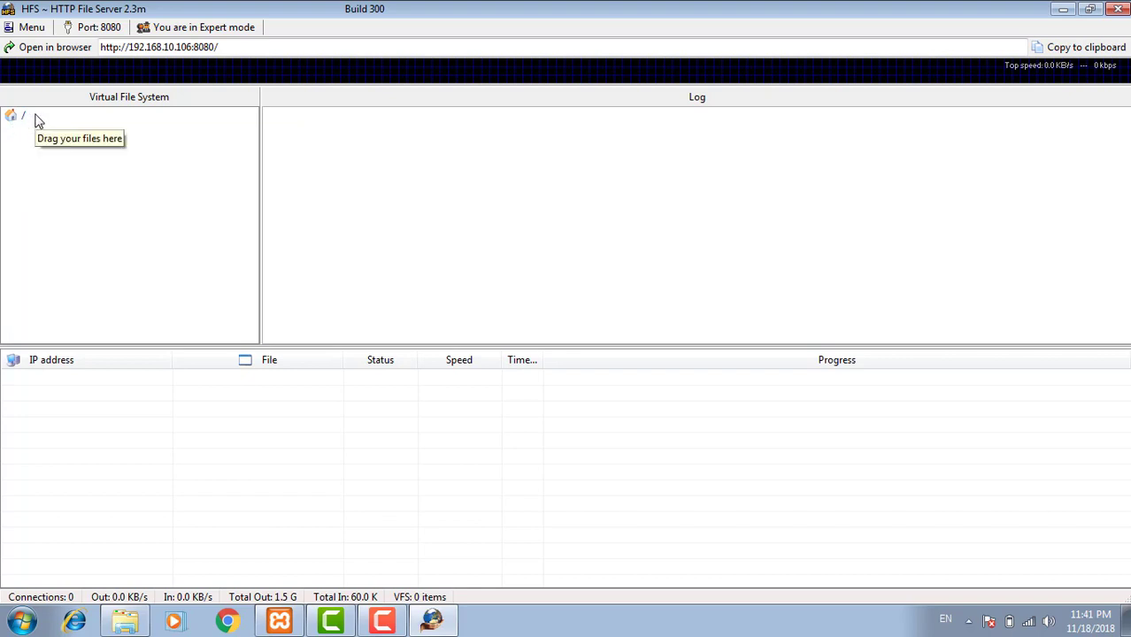
left_click(10, 116)
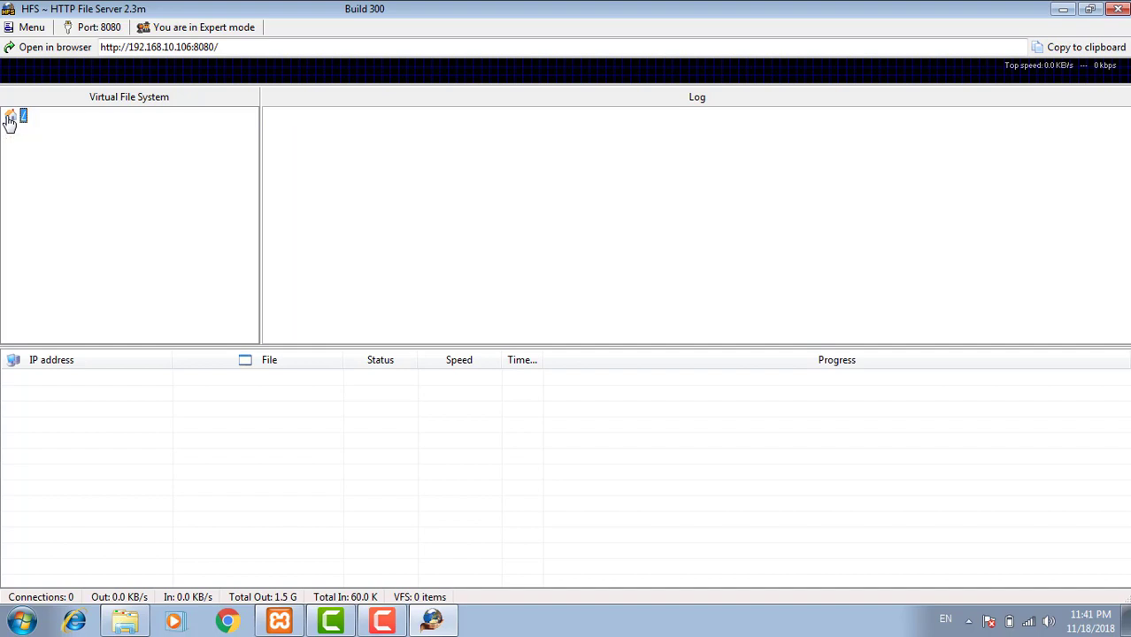
right_click(9, 122)
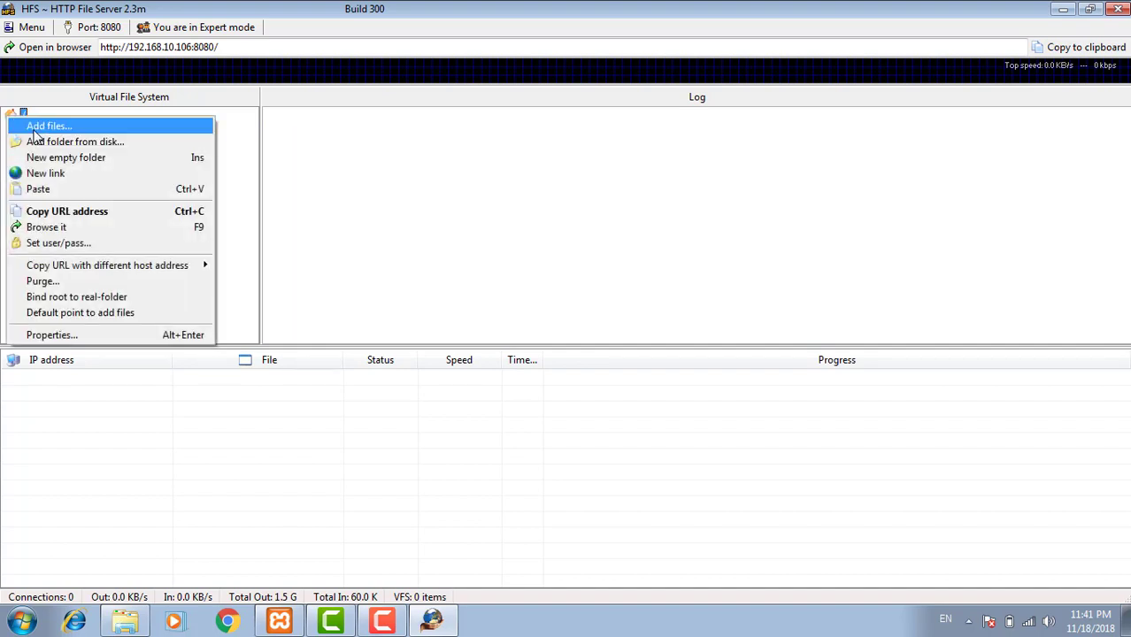
left_click(92, 147)
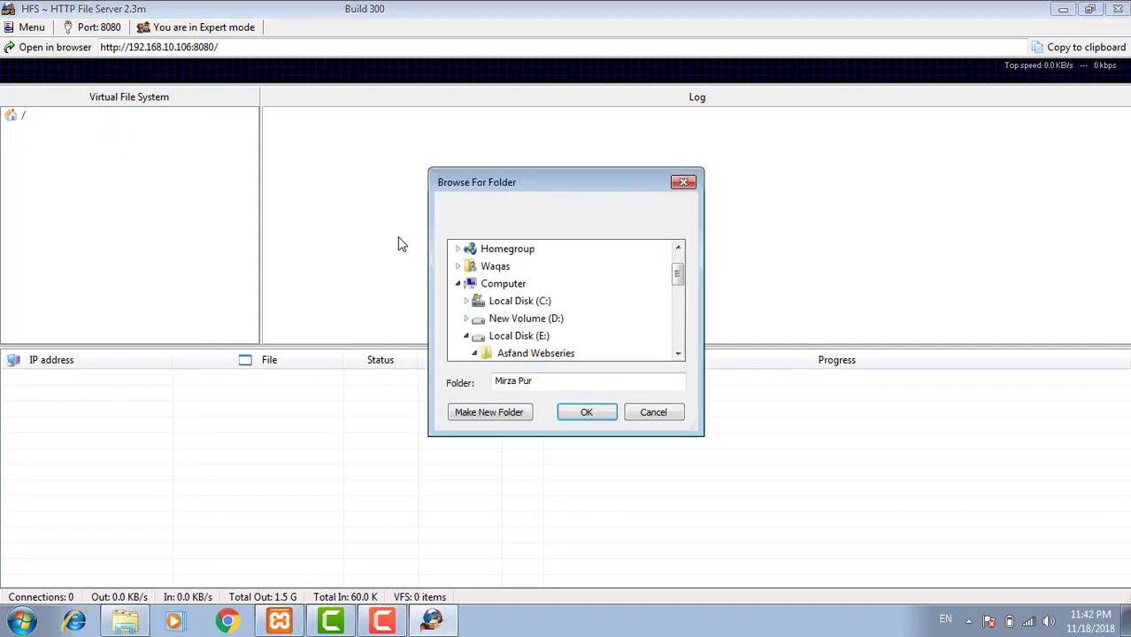
left_click_drag(680, 277, 679, 288)
left_click(474, 301)
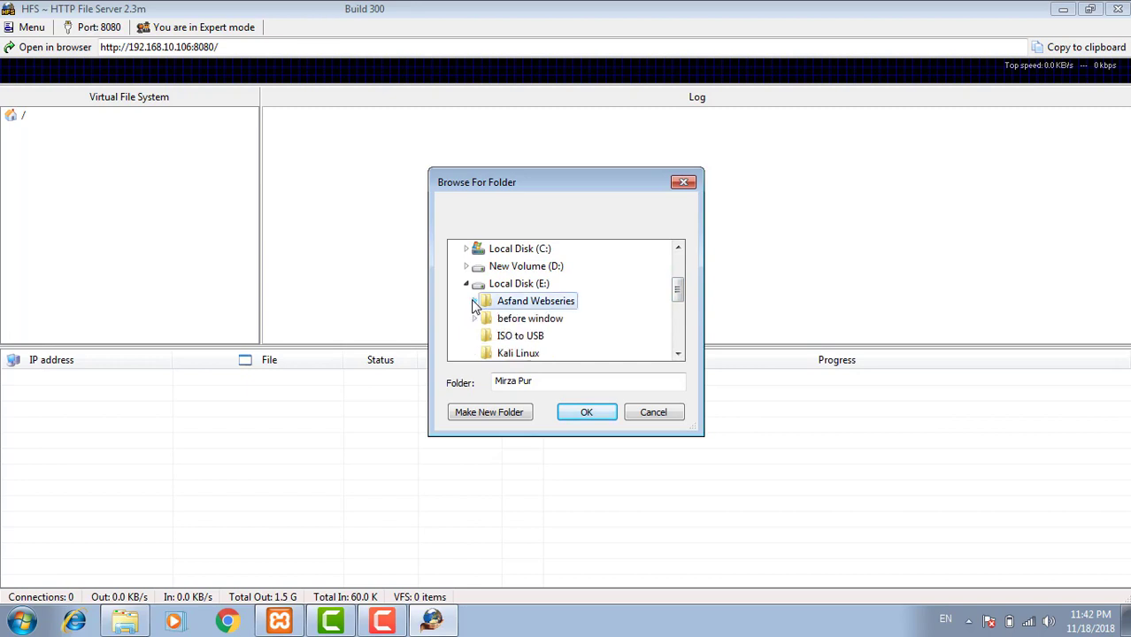
left_click_drag(679, 296, 680, 320)
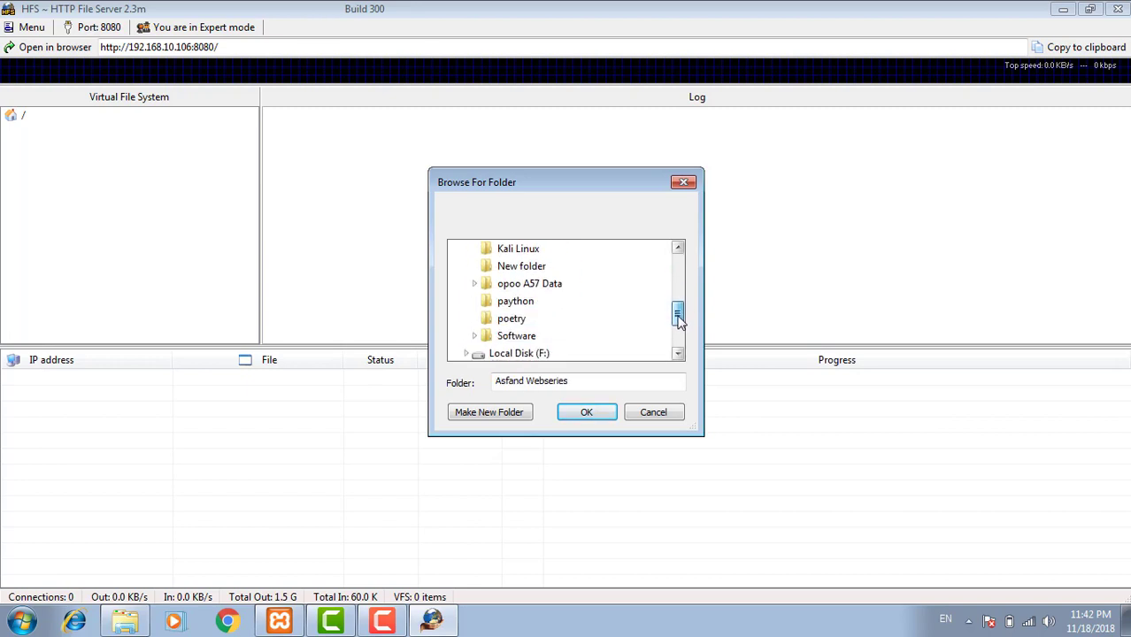
left_click(508, 336)
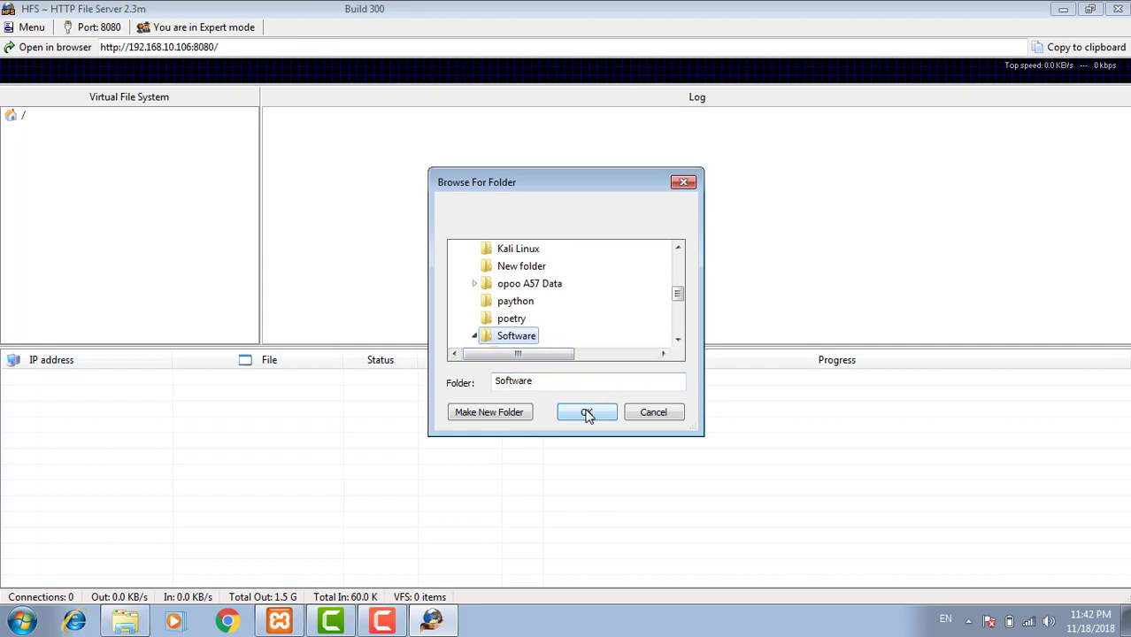
left_click(588, 415)
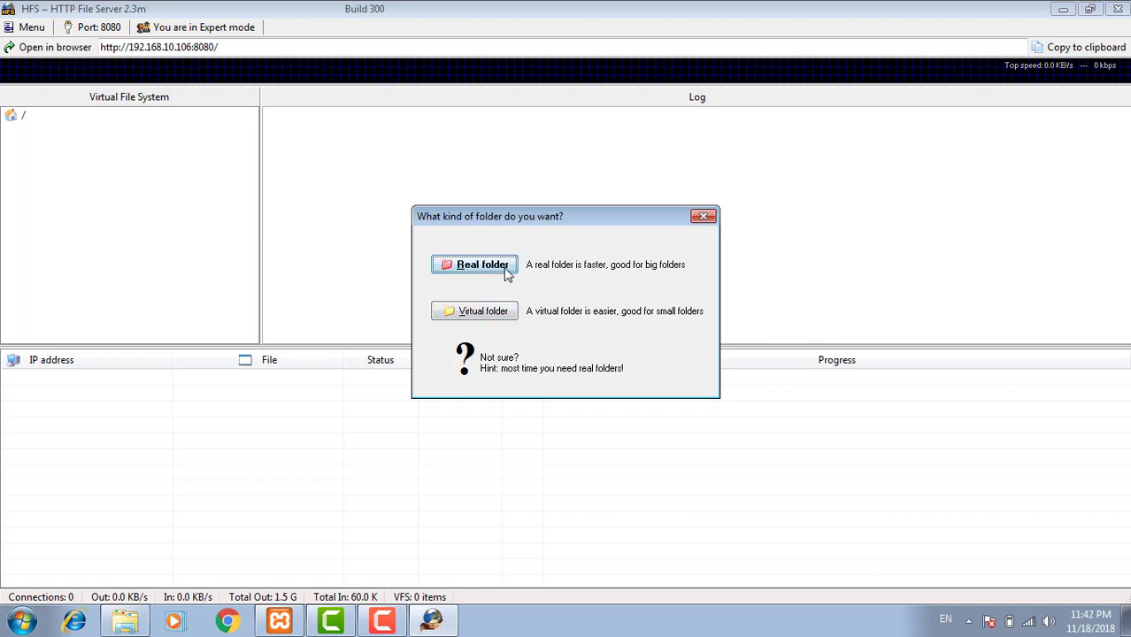
left_click(508, 269)
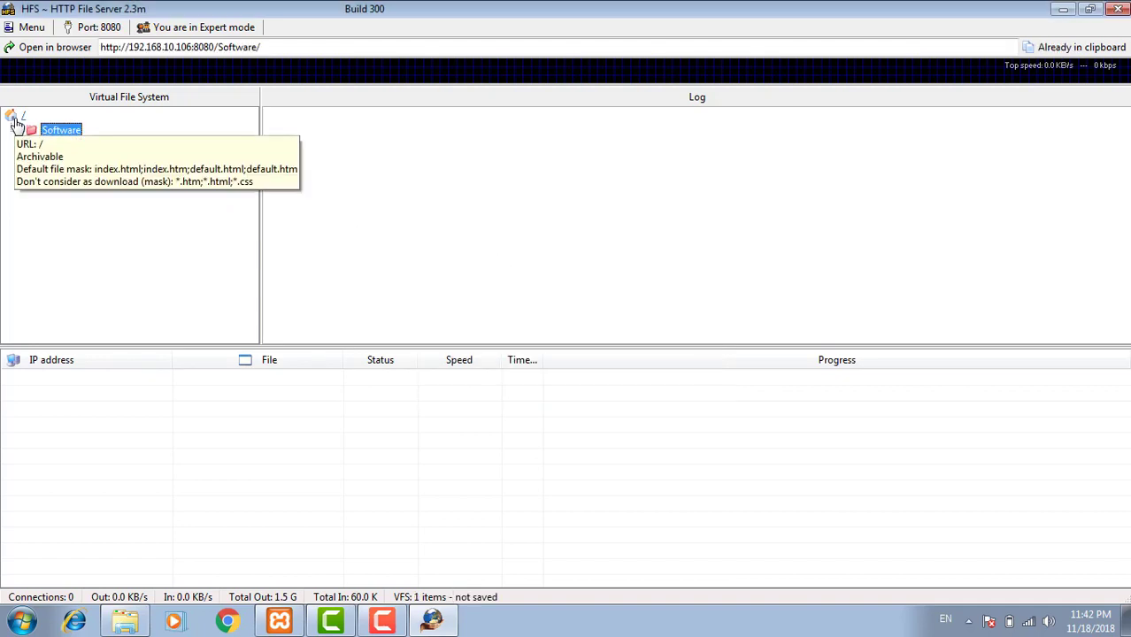
Add the winbox application from the user's Downloads folder to the virtual file system root.
right_click(15, 121)
left_click(124, 129)
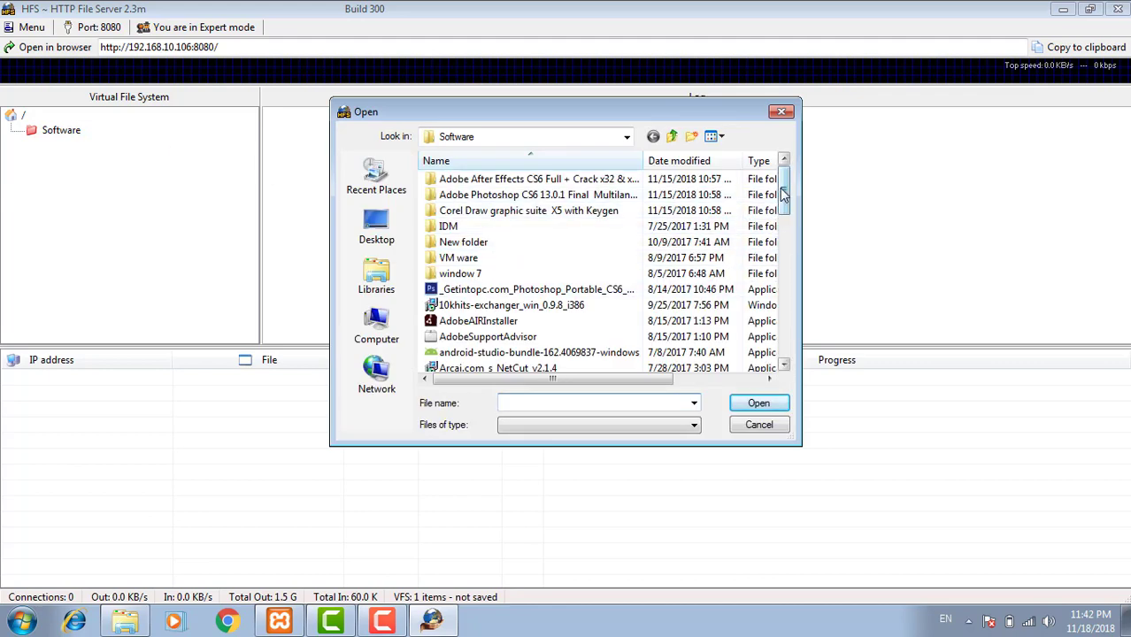
left_click_drag(783, 192, 783, 229)
left_click(376, 226)
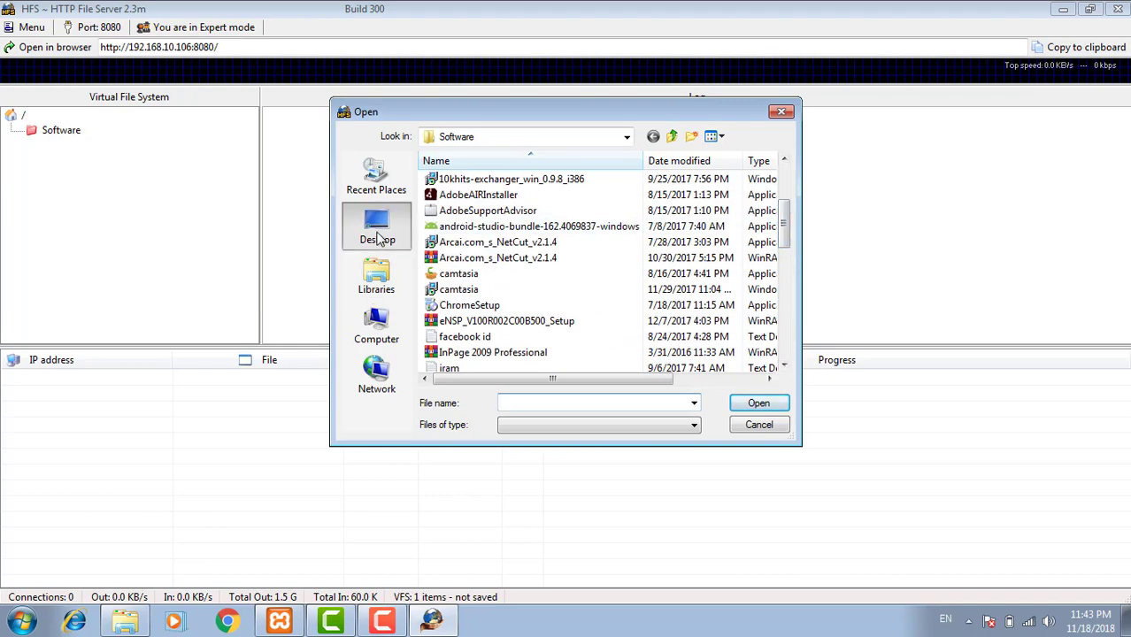
left_click_drag(787, 183, 827, 113)
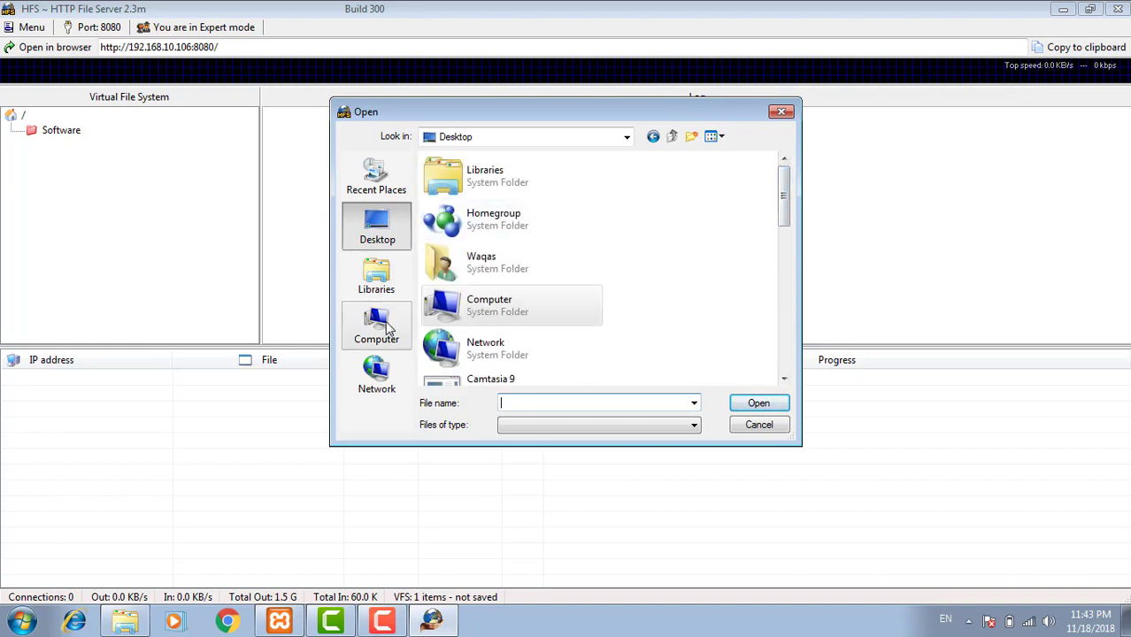
left_click(376, 326)
left_click(376, 226)
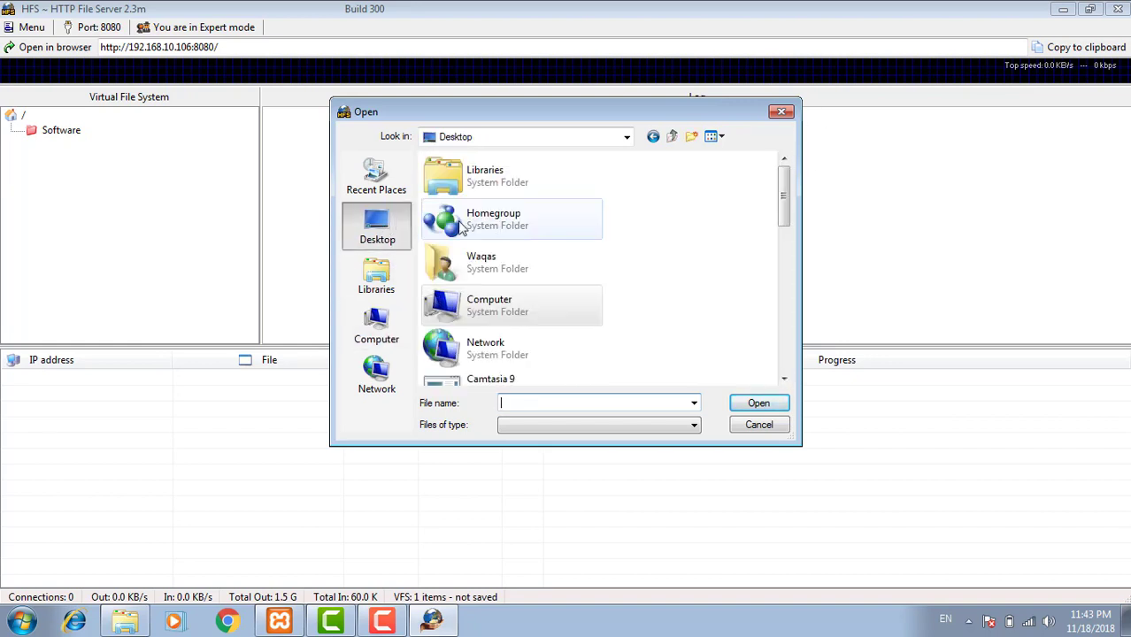
double_click(492, 258)
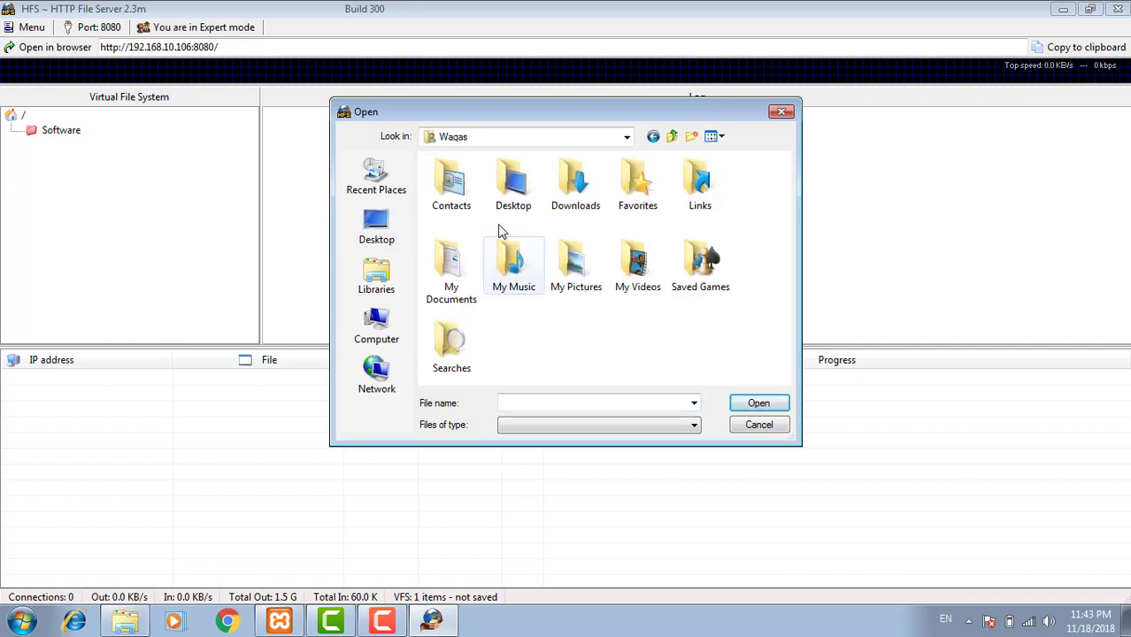
double_click(590, 217)
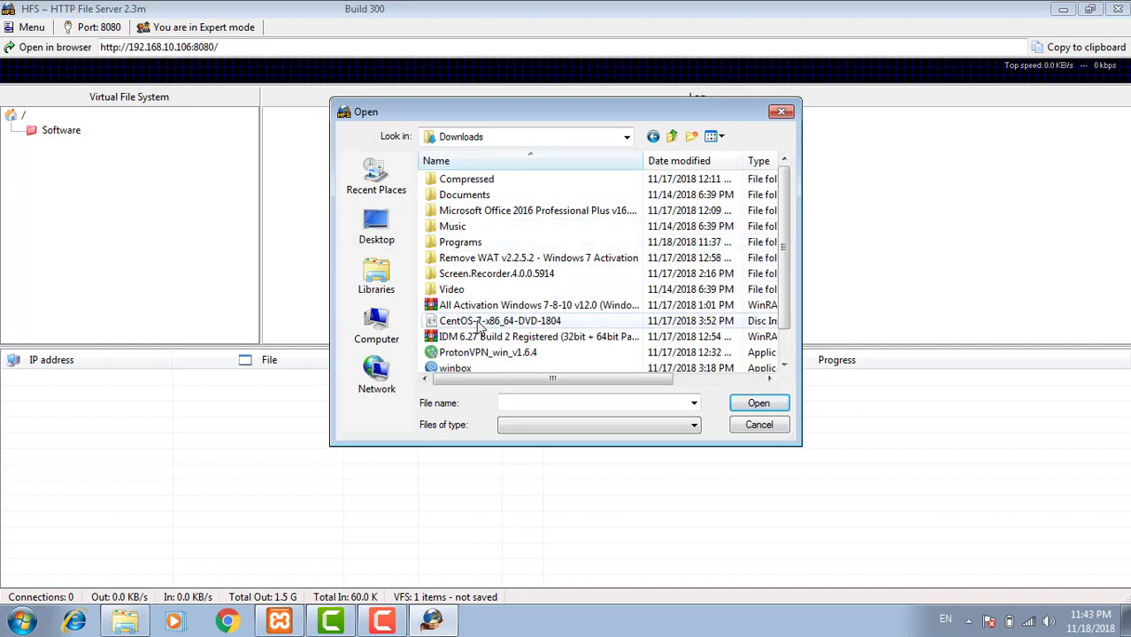
double_click(508, 290)
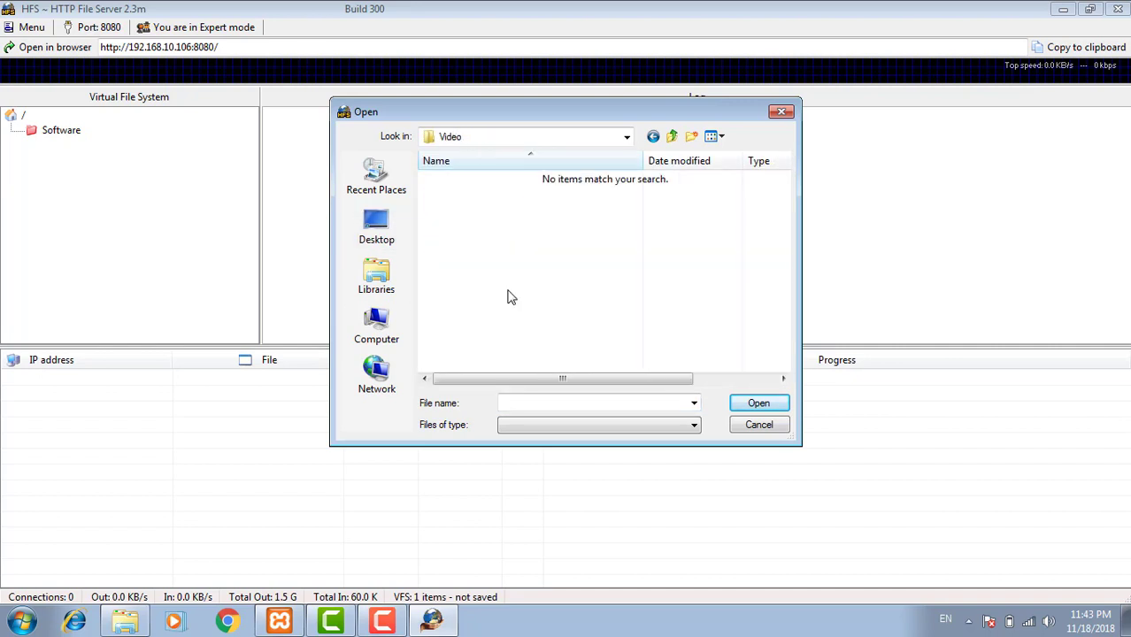
left_click(672, 137)
left_click_drag(787, 218, 776, 278)
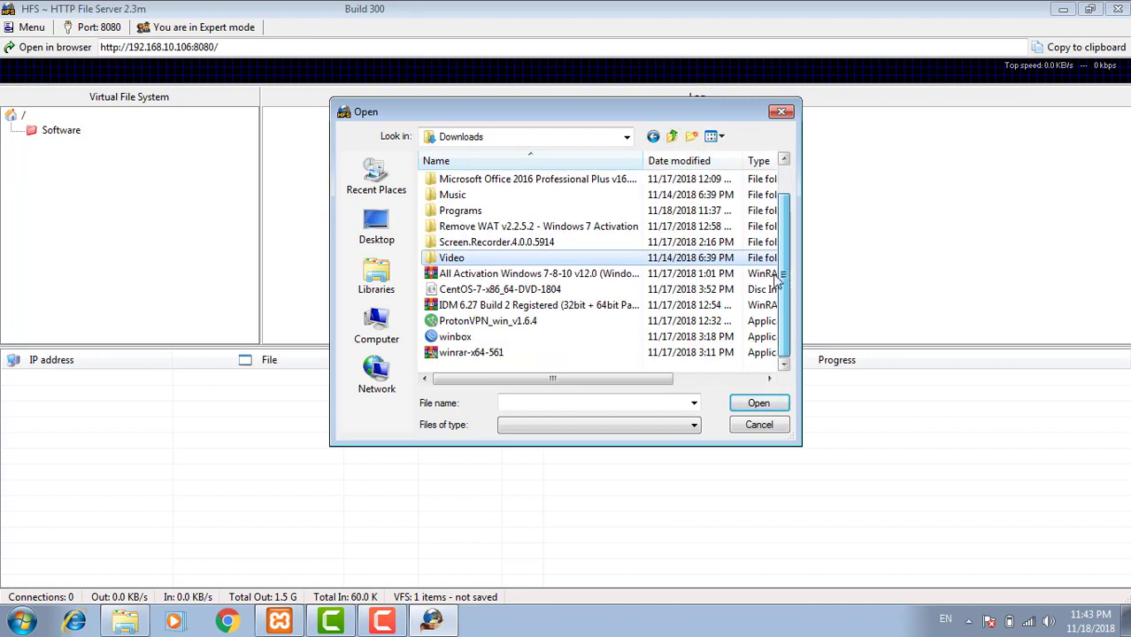
left_click(455, 336)
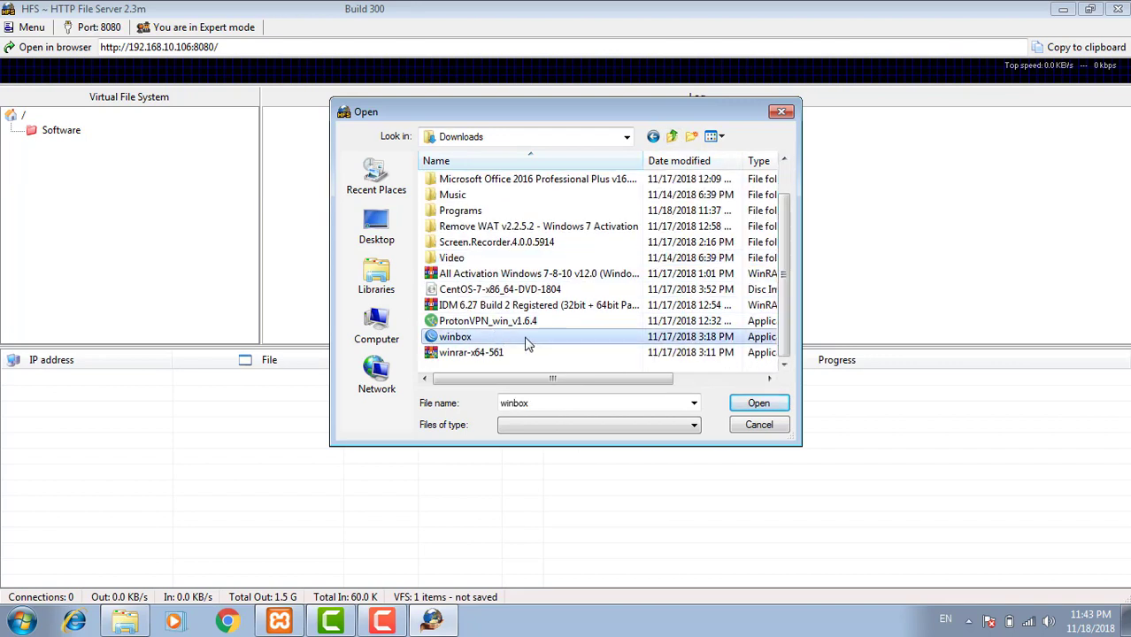
left_click(758, 409)
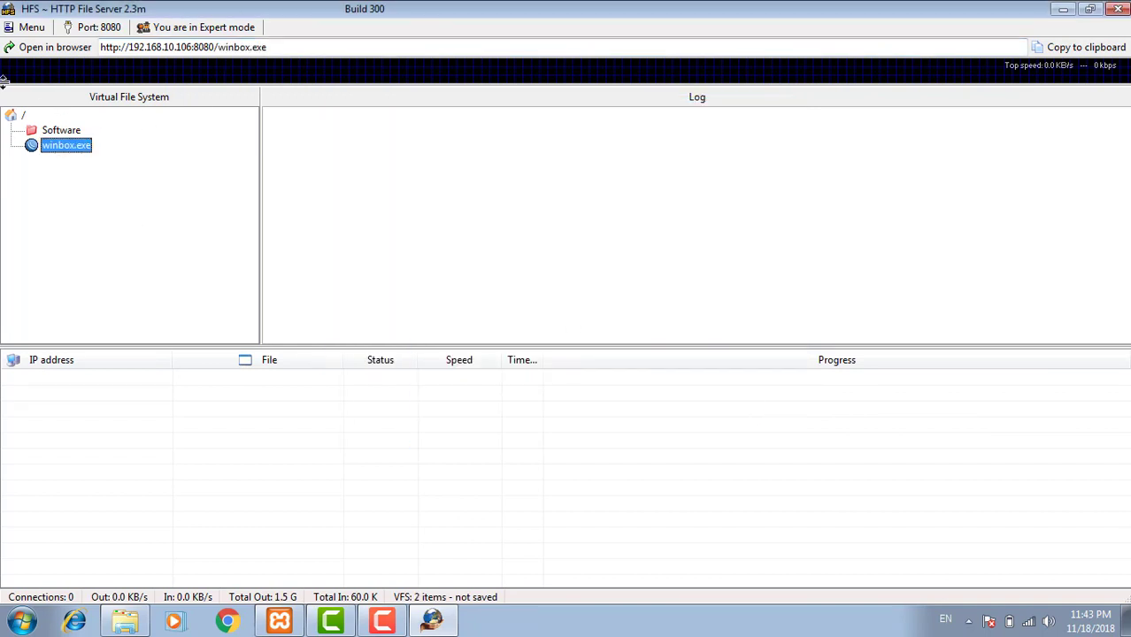
Open the shared winbox.exe in the browser, cancel its download, and decline the Internet Download Manager integration help.
left_click(53, 48)
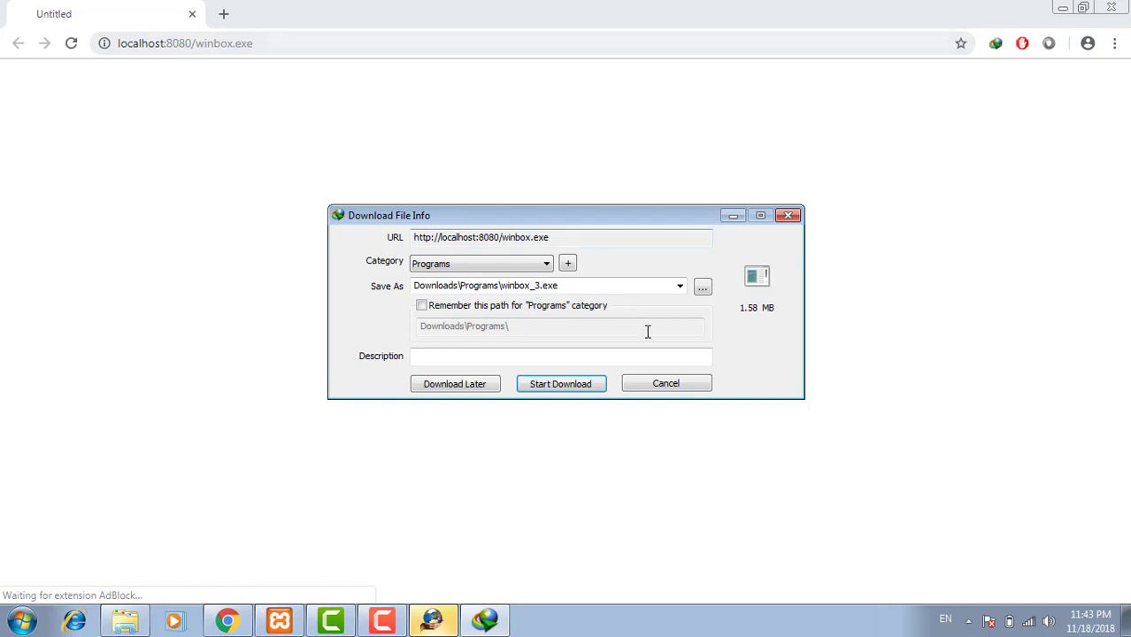
left_click(664, 385)
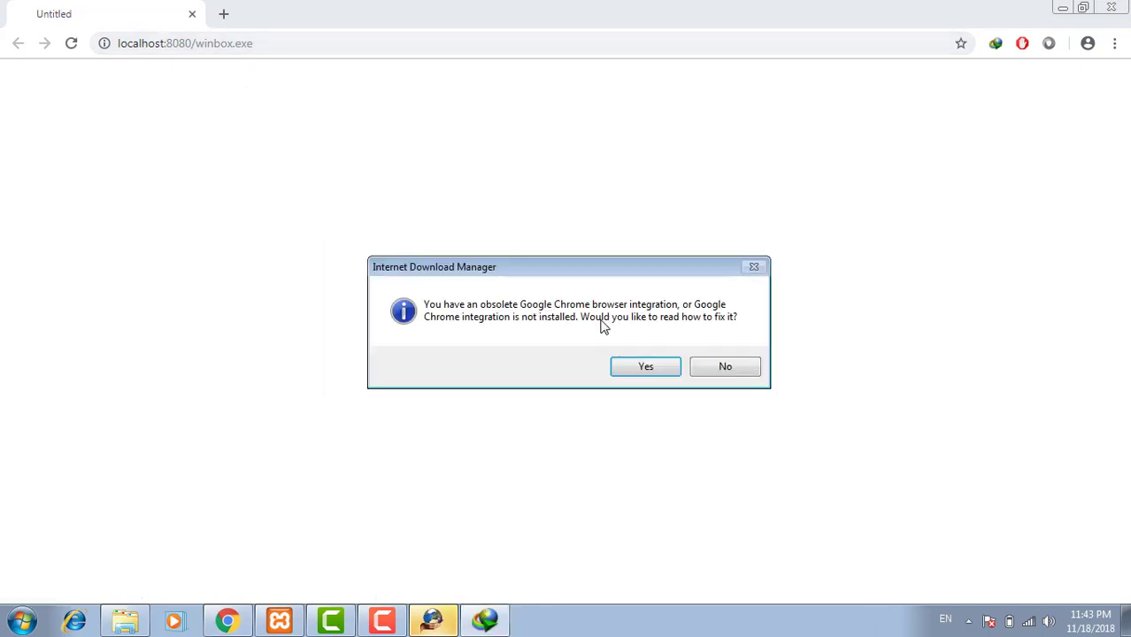
left_click(724, 375)
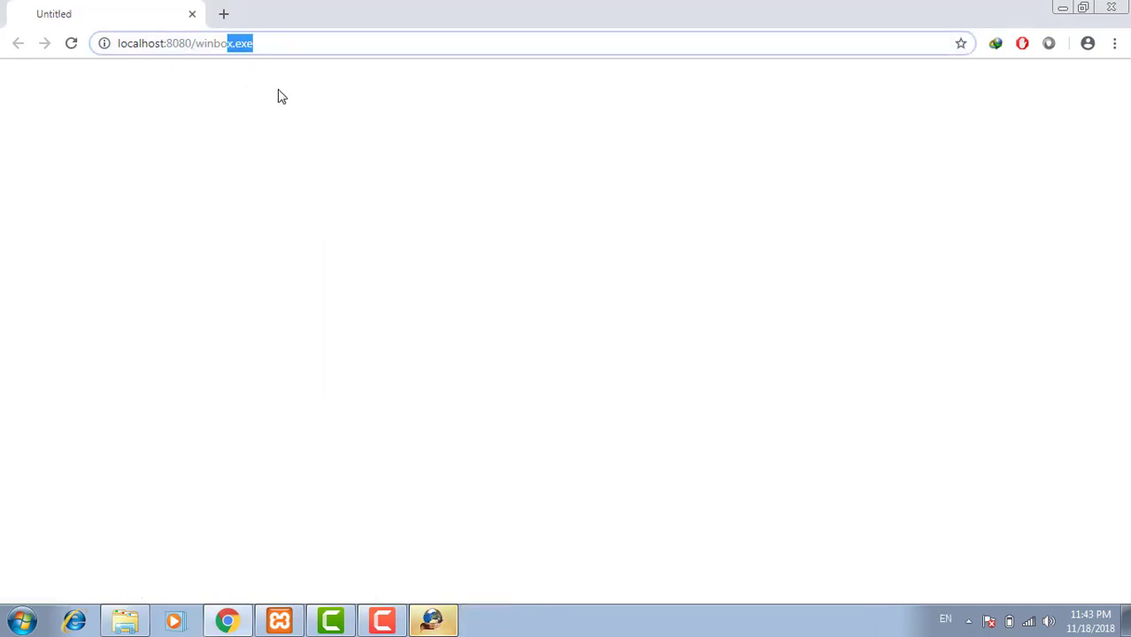
Remove winbox.exe from the browser address and load the file server's root page at localhost:8080.
left_click_drag(259, 48, 197, 36)
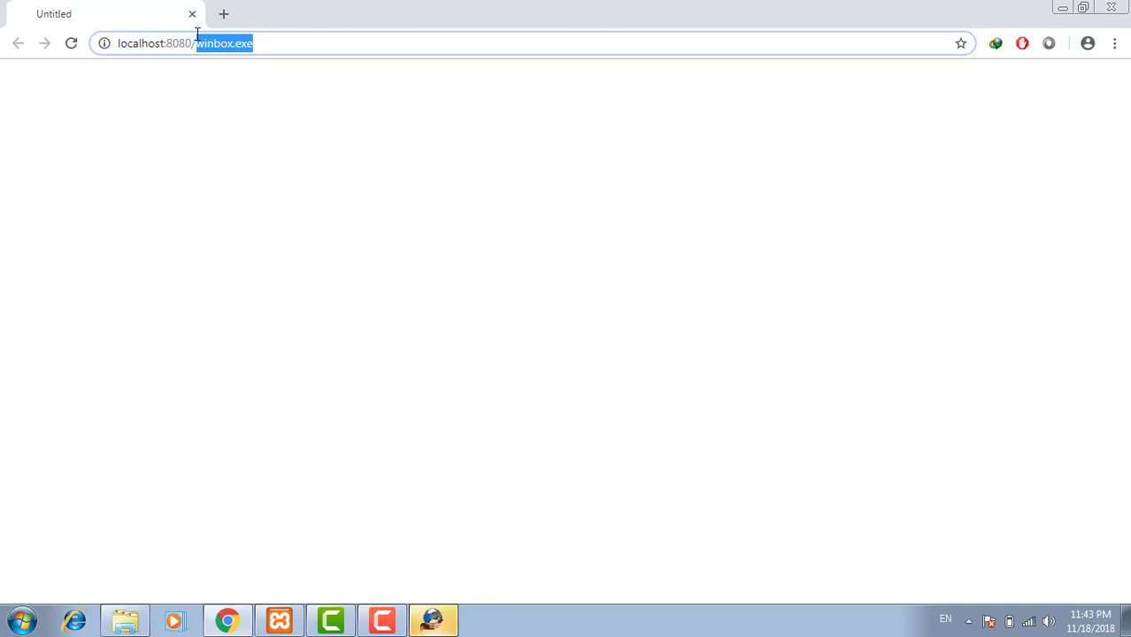
key("BackSpace")
key("Return")
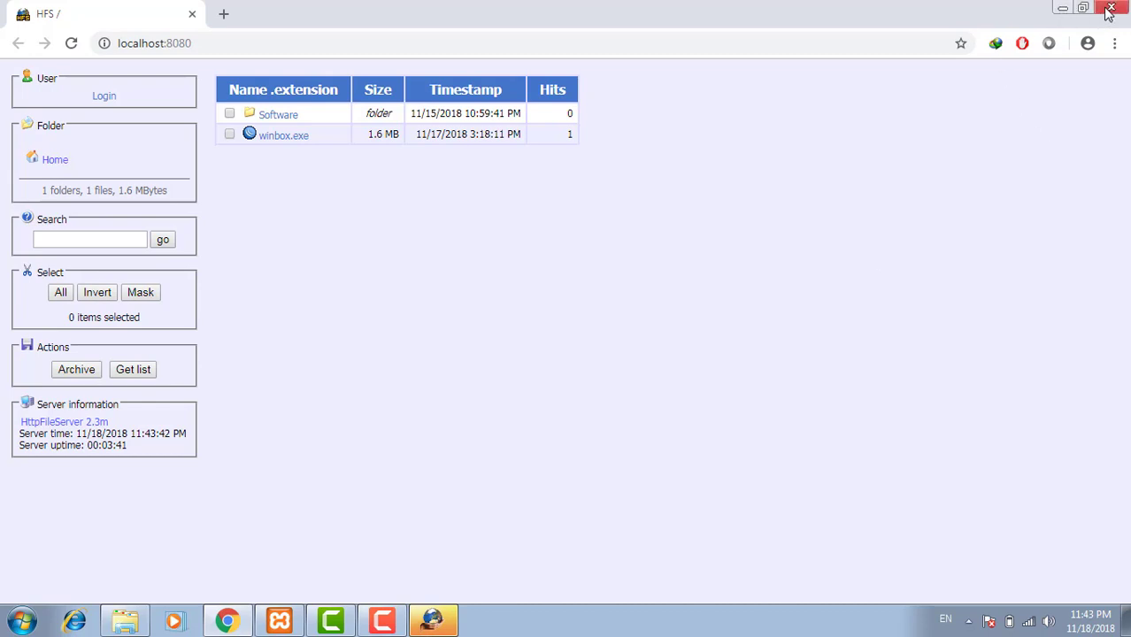
Switch to the XAMPP Control Panel from a new browser tab and open Apache's admin page at localhost.
left_click(227, 620)
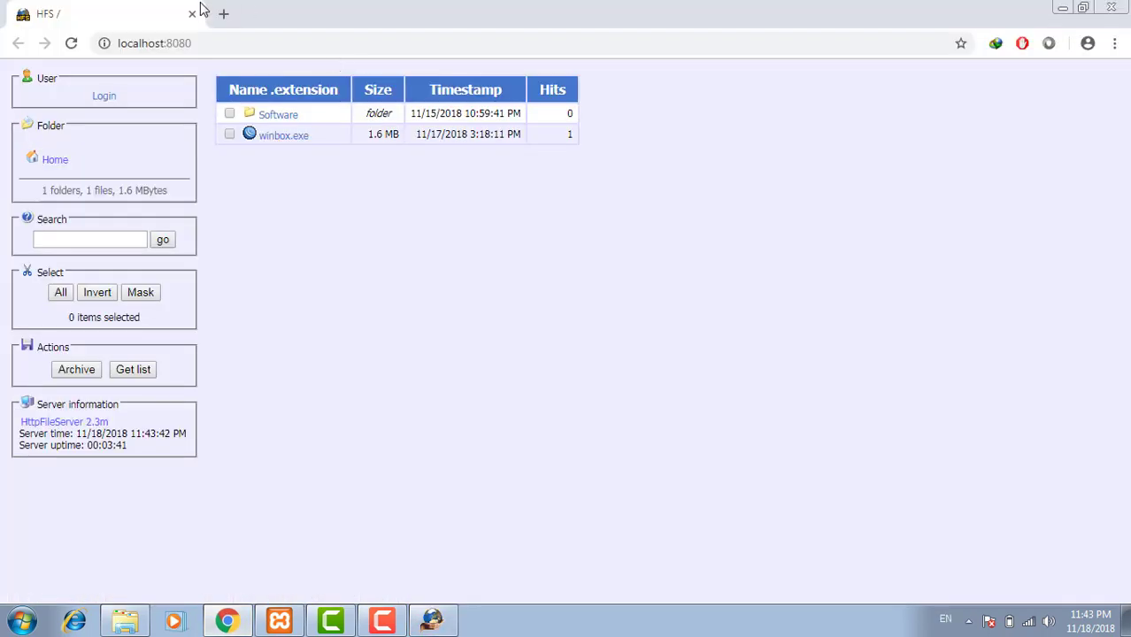
left_click(223, 13)
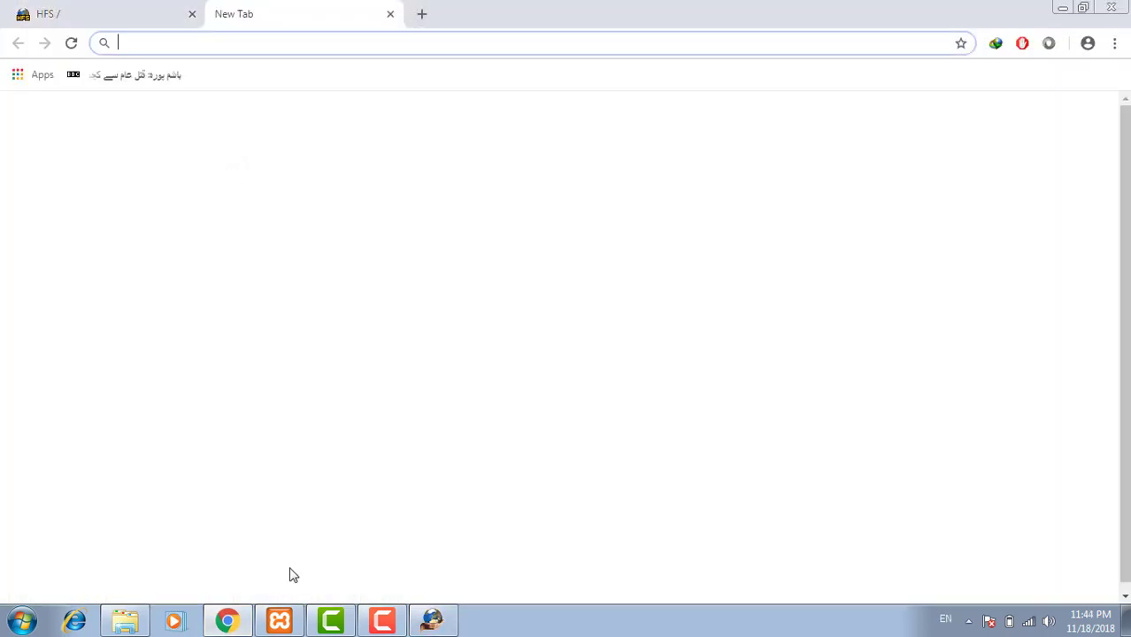
left_click(279, 620)
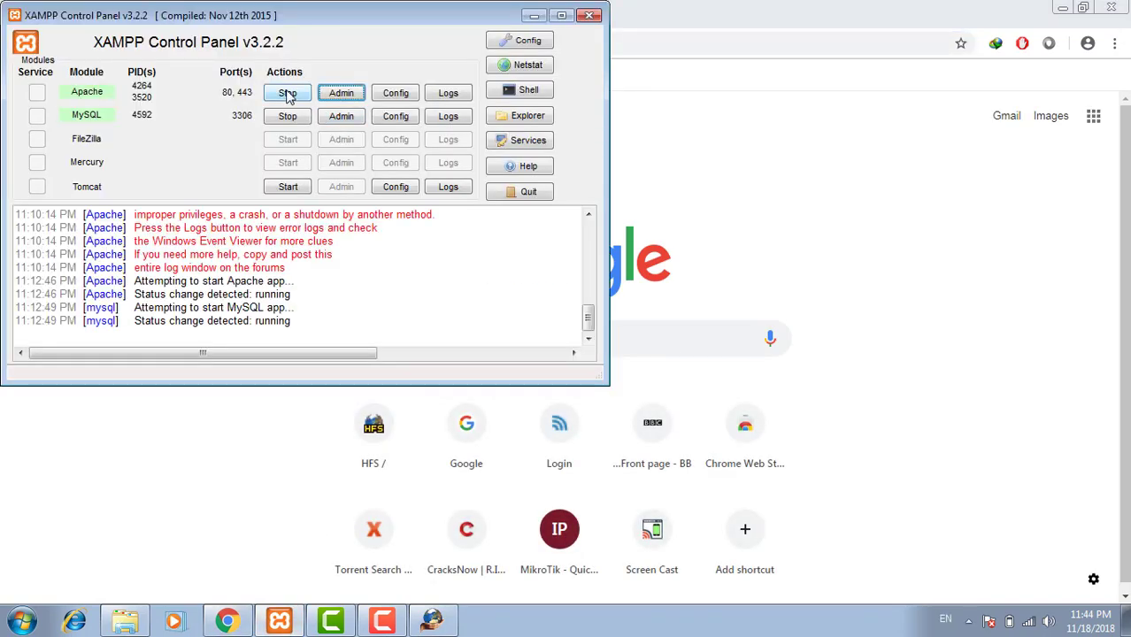
left_click(348, 99)
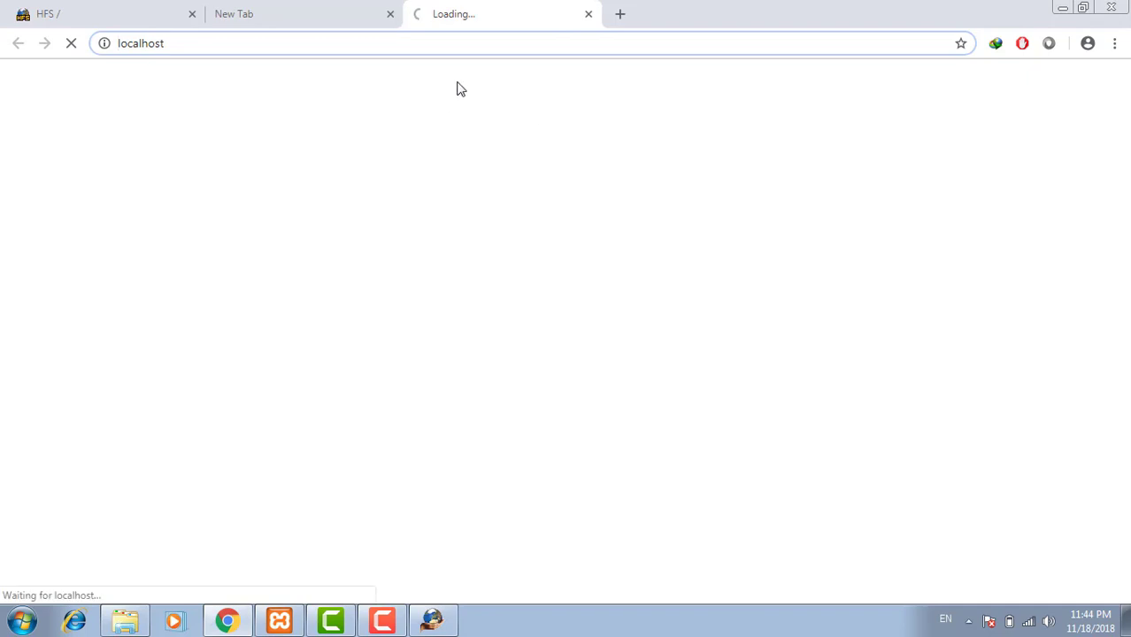
Load 192.168.10.106 in another browser tab and compare it with the localhost page.
key("ctrl+t")
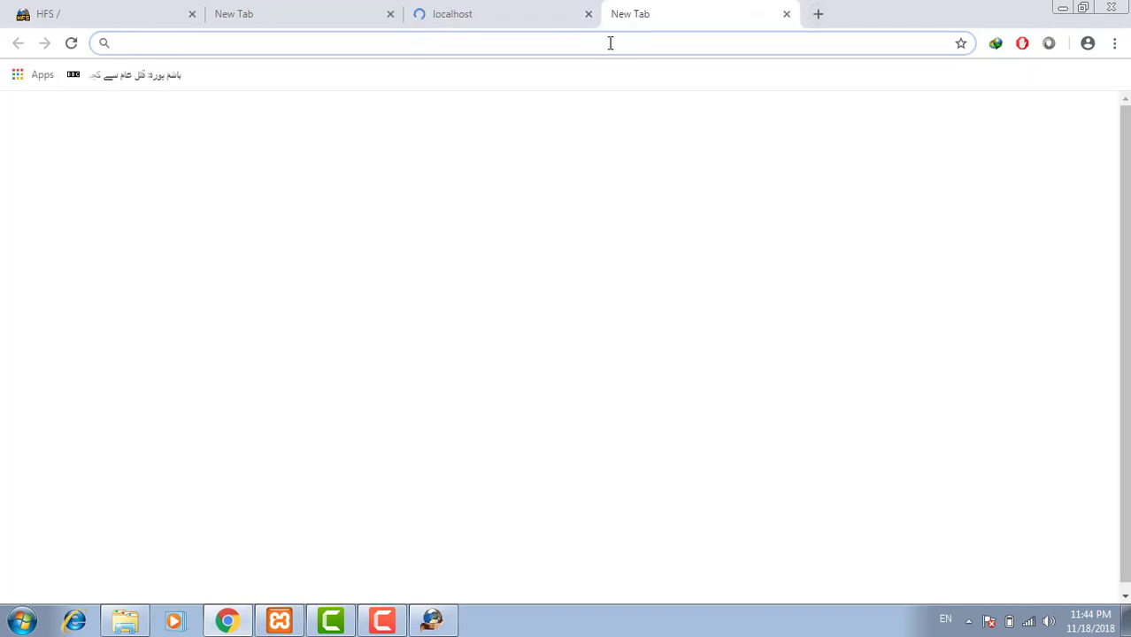
type("199")
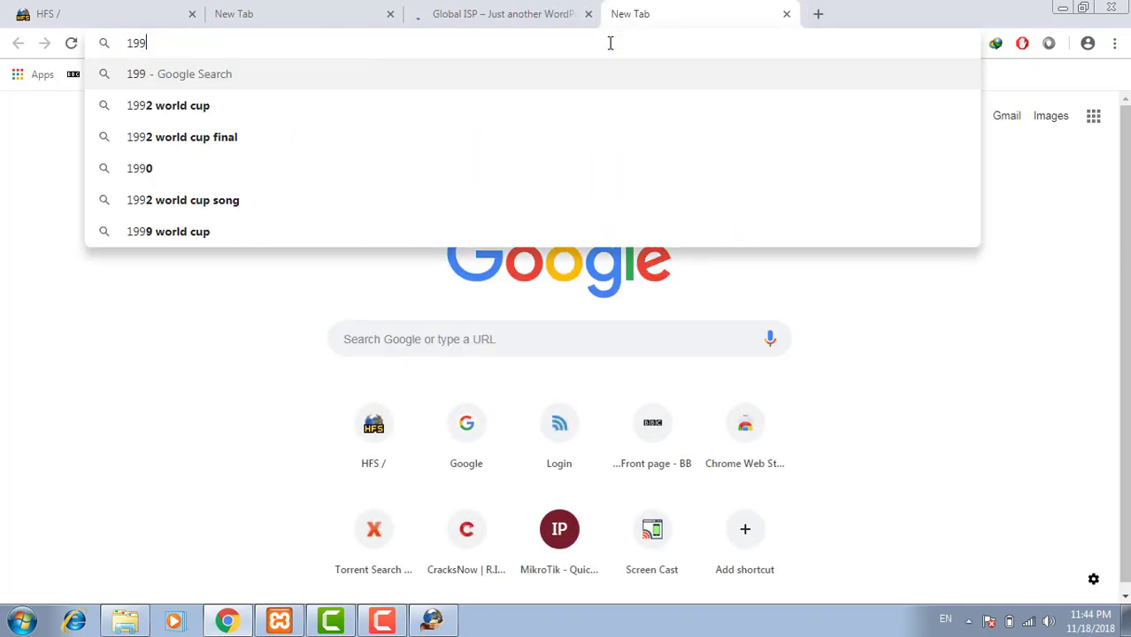
key("BackSpace")
type("2")
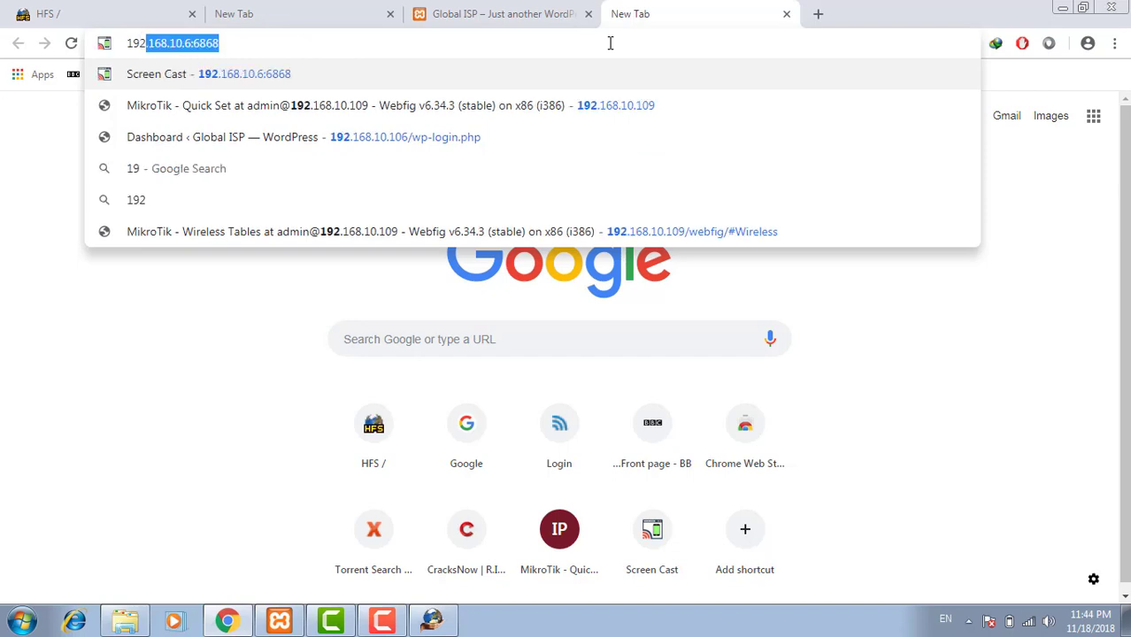
type(".168.10.106")
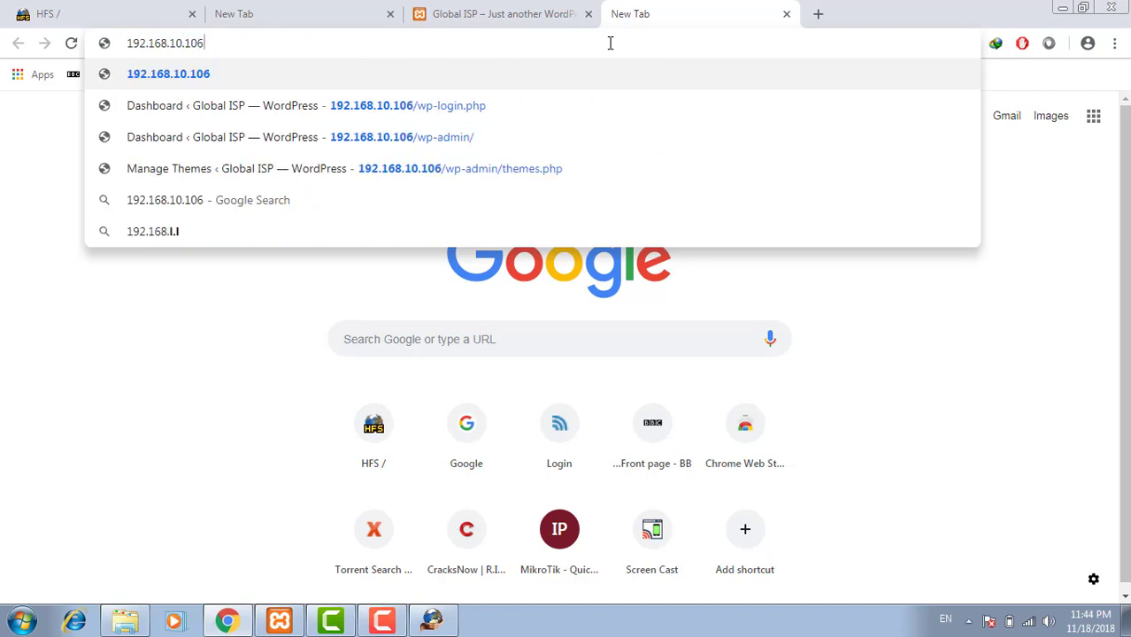
key("Return")
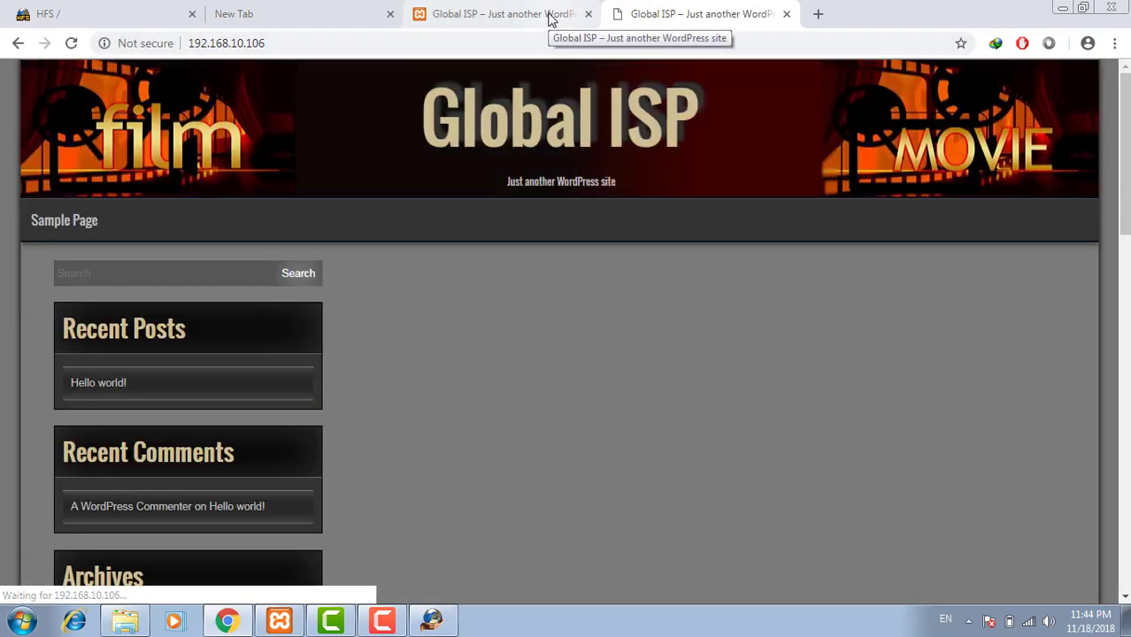
left_click(550, 16)
left_click(718, 13)
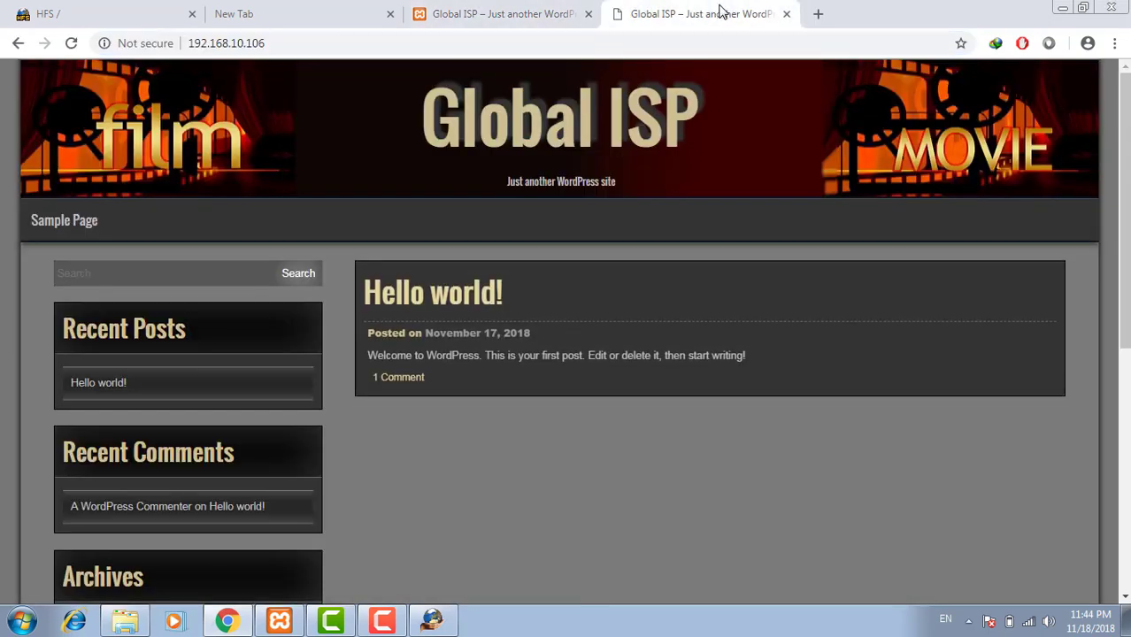
Extend the localhost address to localhost/wp-admin and load the WordPress login page.
left_click(492, 20)
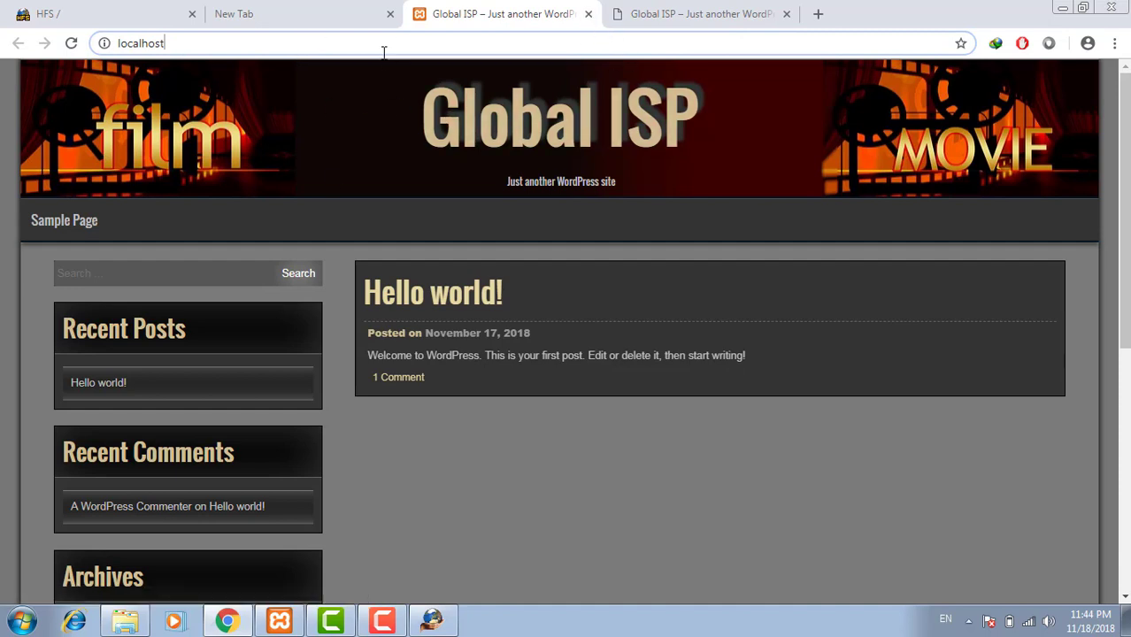
type("/wp-")
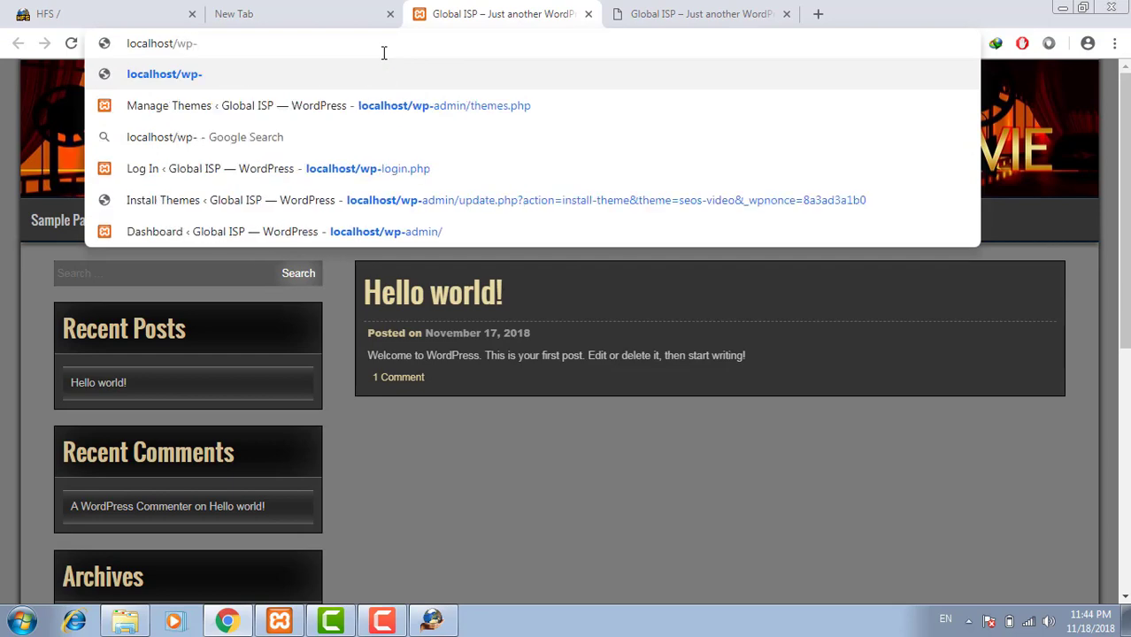
type("admi")
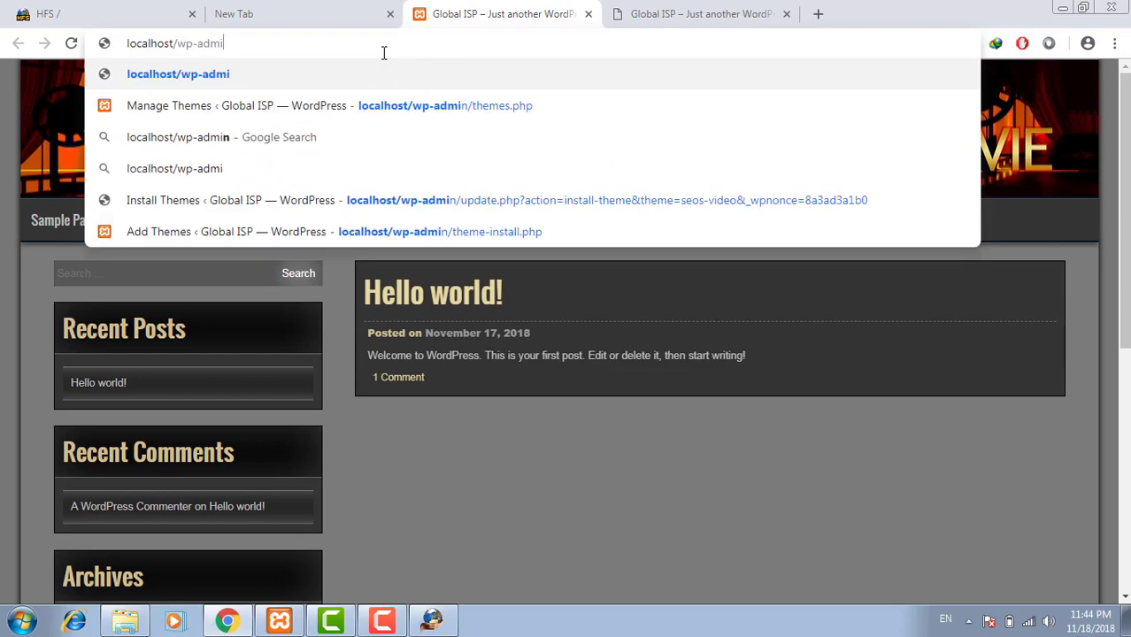
type("n")
key("Return")
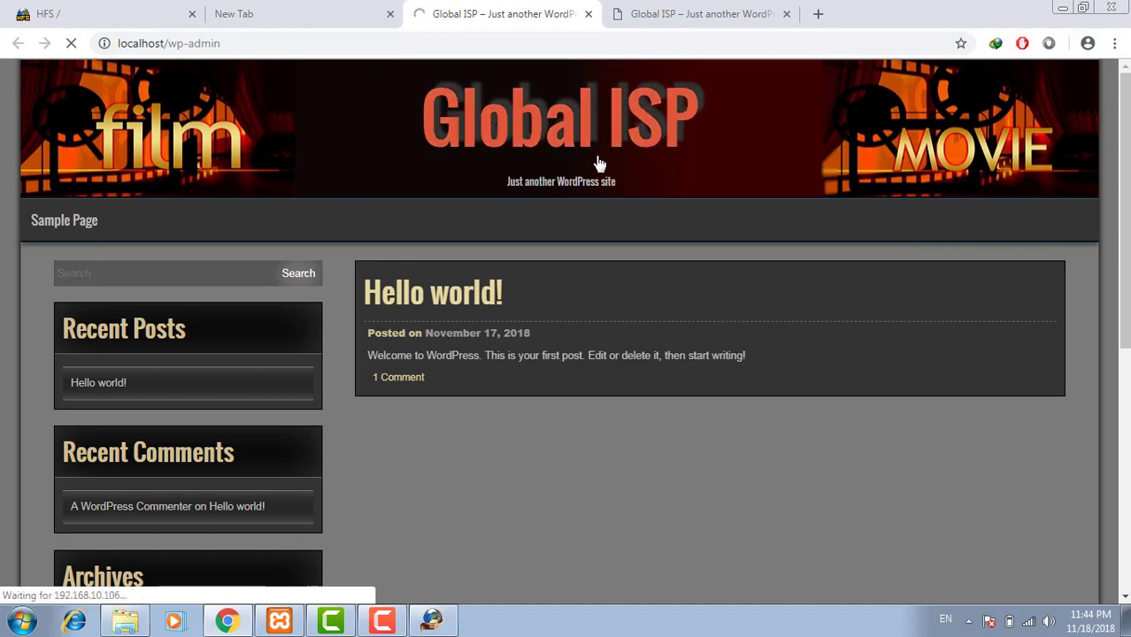
left_click(677, 13)
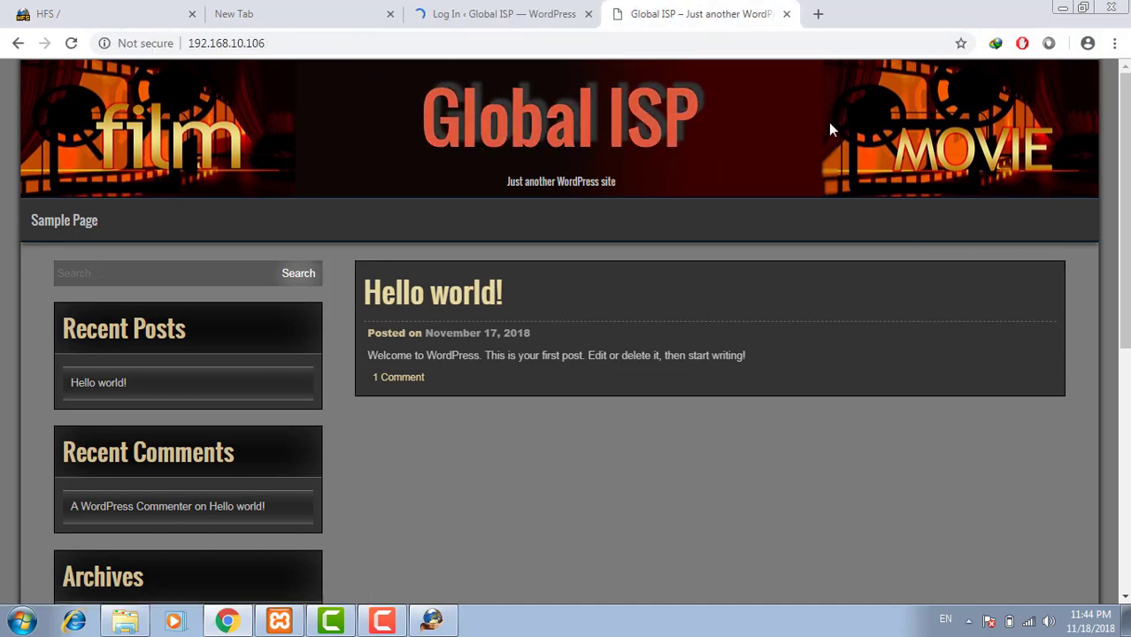
scroll(1097, 293, "down", 3)
scroll(1097, 293, "up", 3)
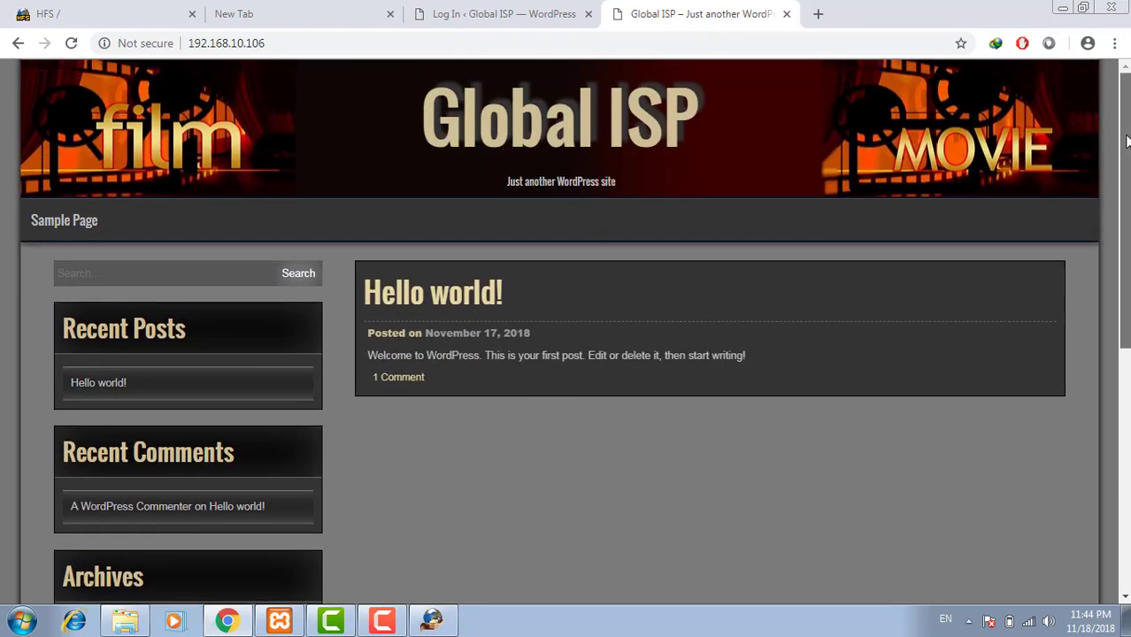
scroll(1069, 404, "down", 5)
scroll(1082, 367, "up", 5)
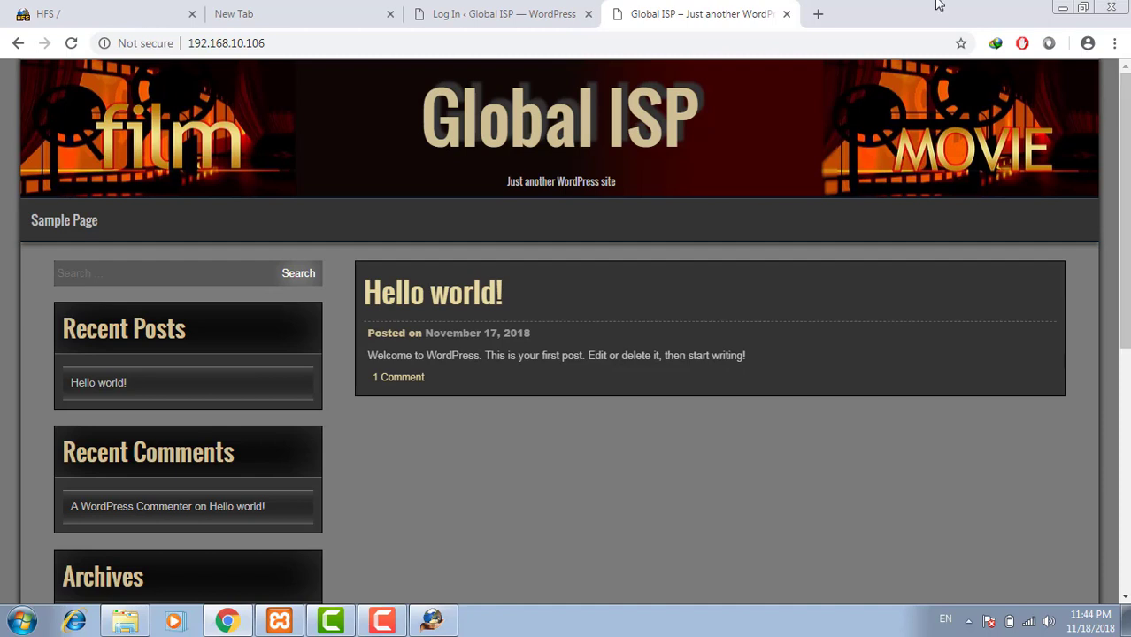
Log in to the Global ISP WordPress site with the account e-mail and password, and save the password in the browser.
left_click(457, 10)
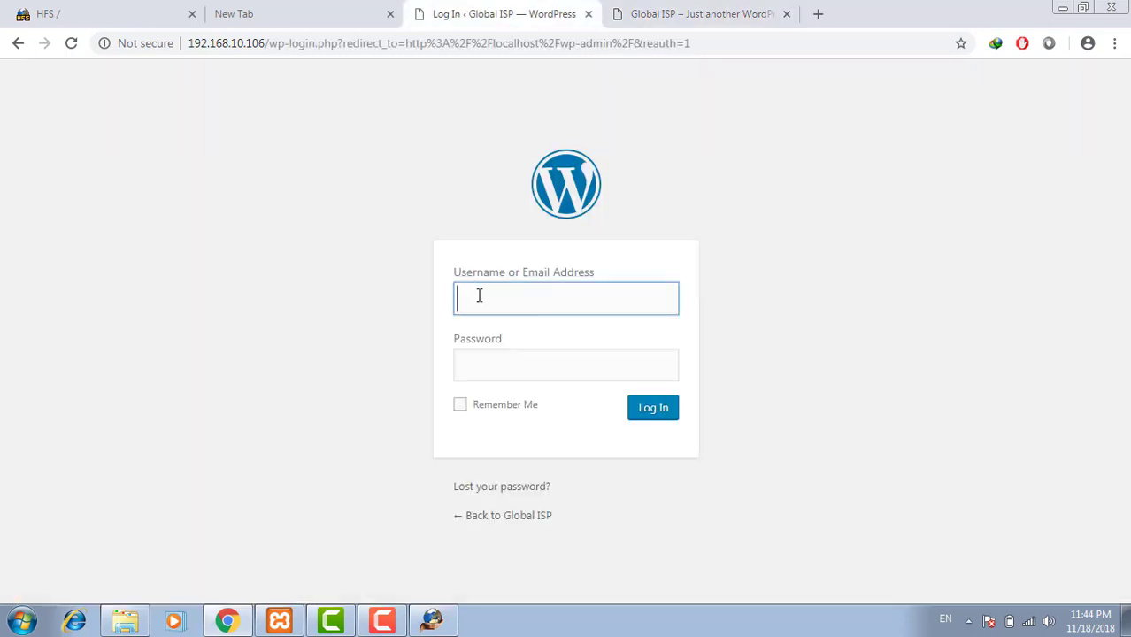
type("admin@admin.com")
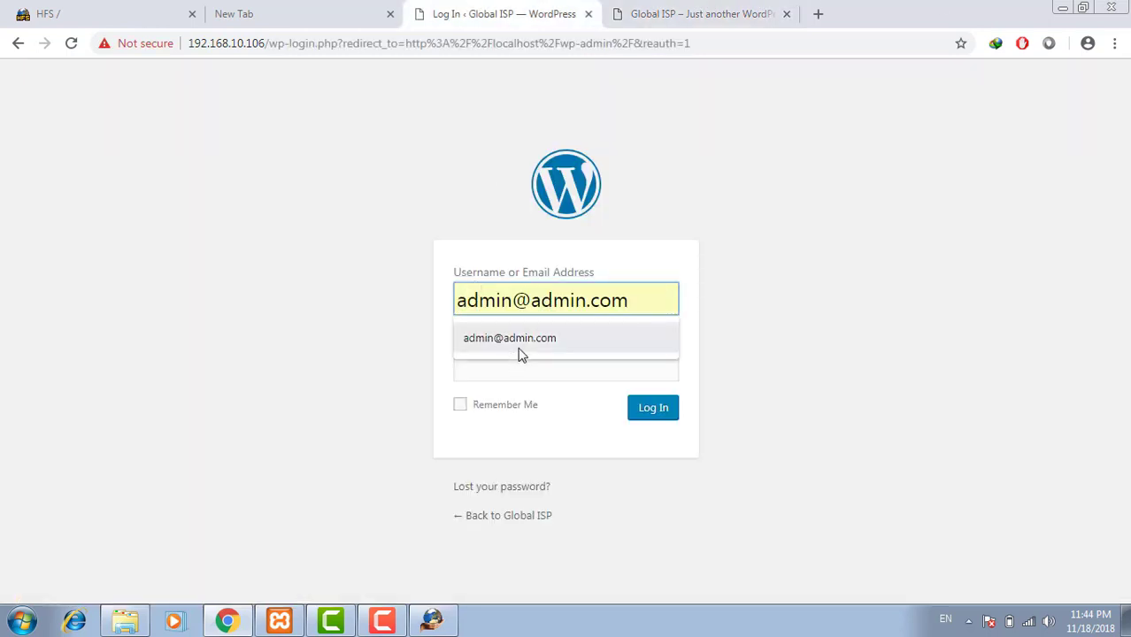
left_click(519, 348)
left_click(514, 376)
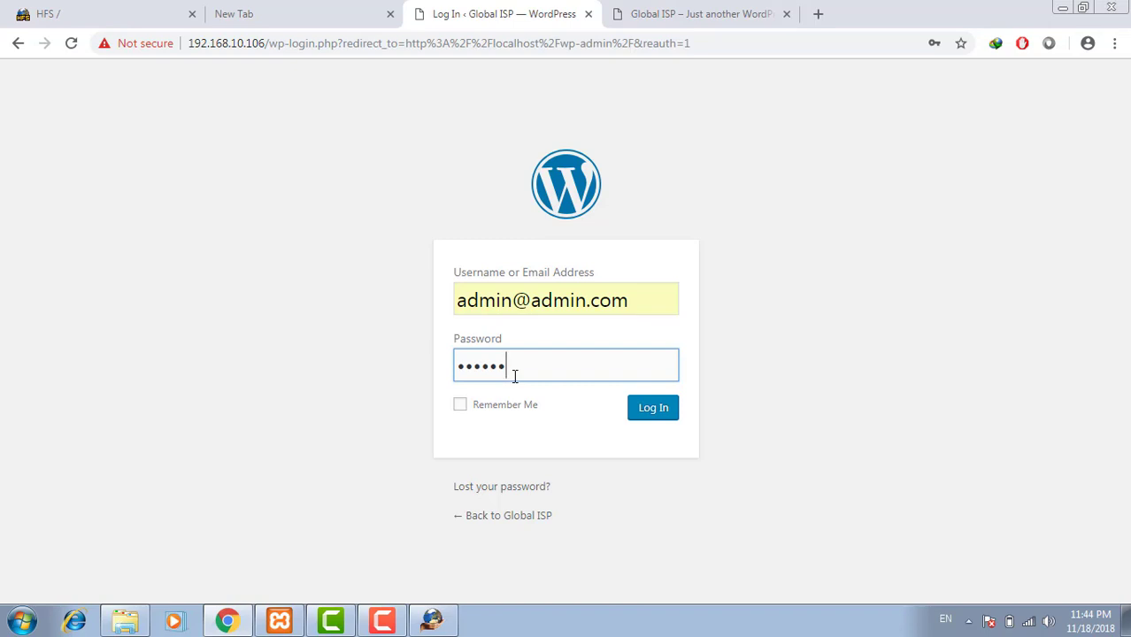
type("••••••••••")
key("Return")
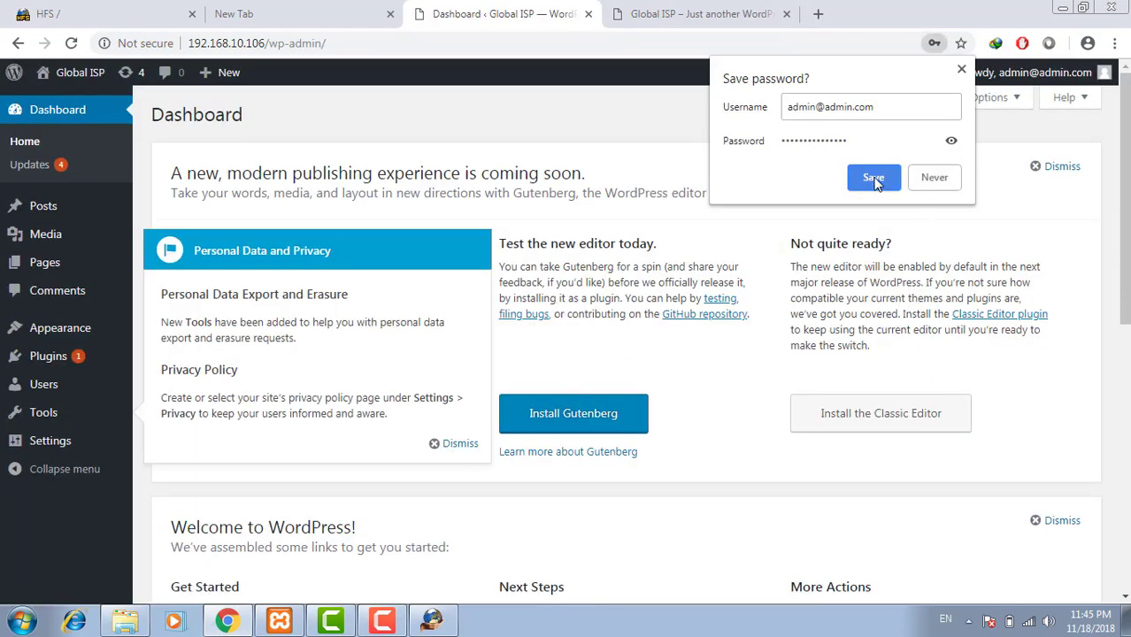
left_click(874, 178)
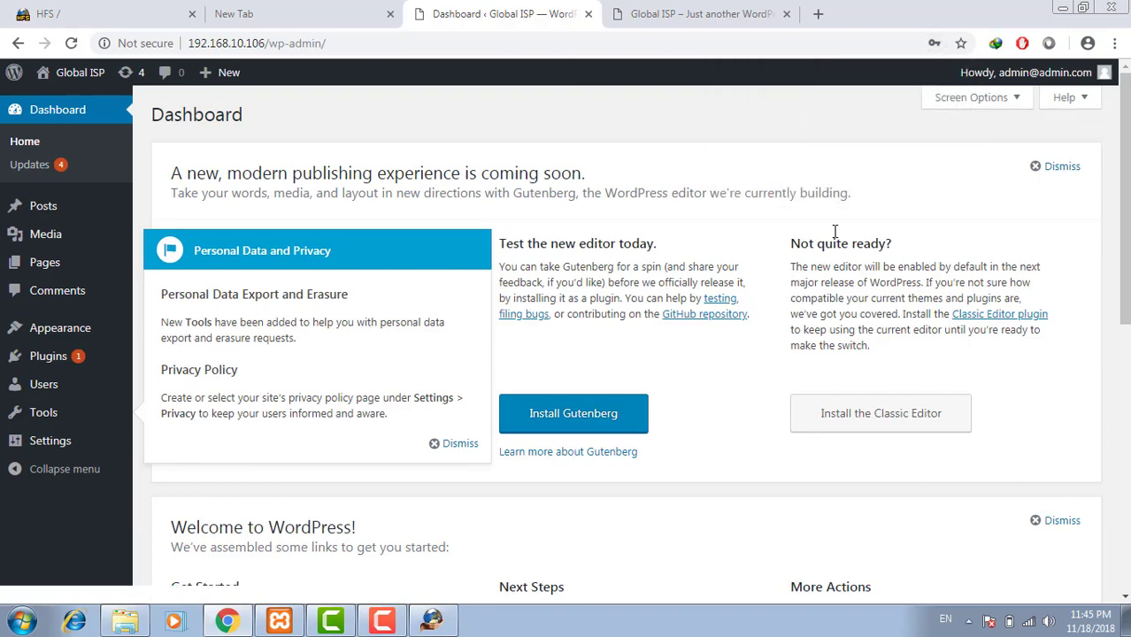
Dismiss the Personal Data and Privacy notice and the new publishing experience notice on the WordPress dashboard.
scroll(1056, 434, "down", 6)
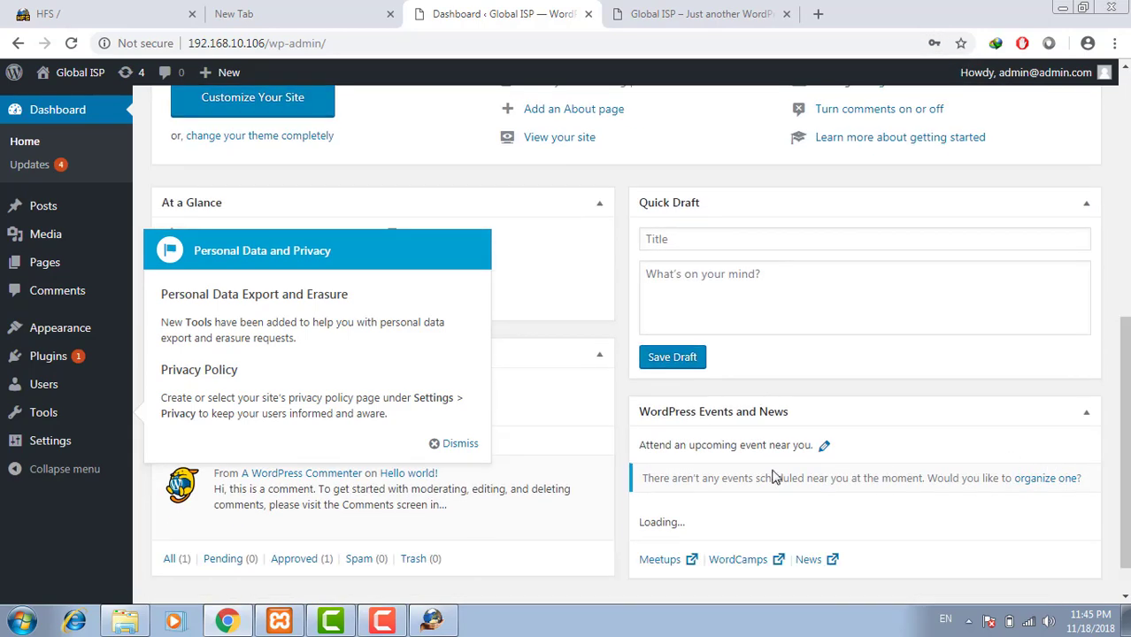
left_click(457, 444)
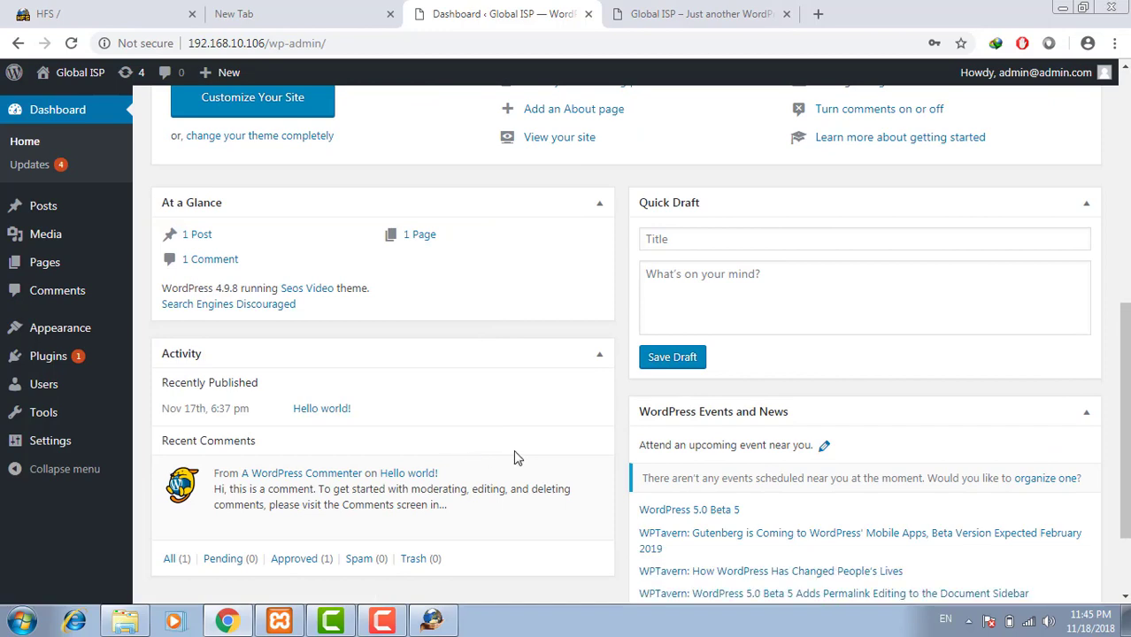
scroll(1056, 387, "up", 4)
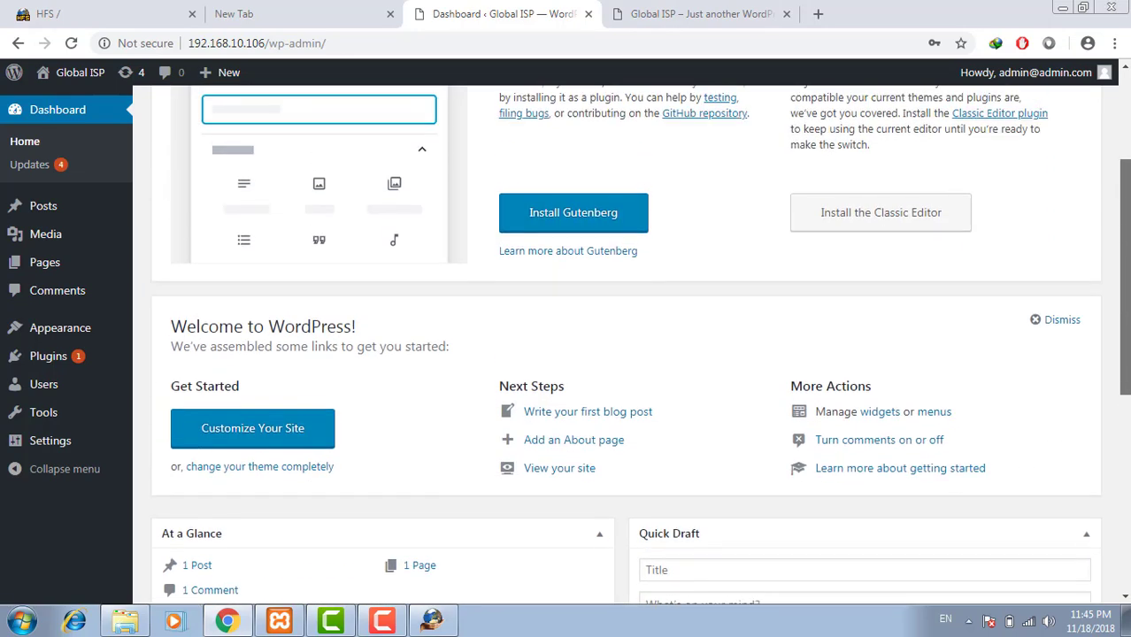
scroll(640, 343, "up", 1)
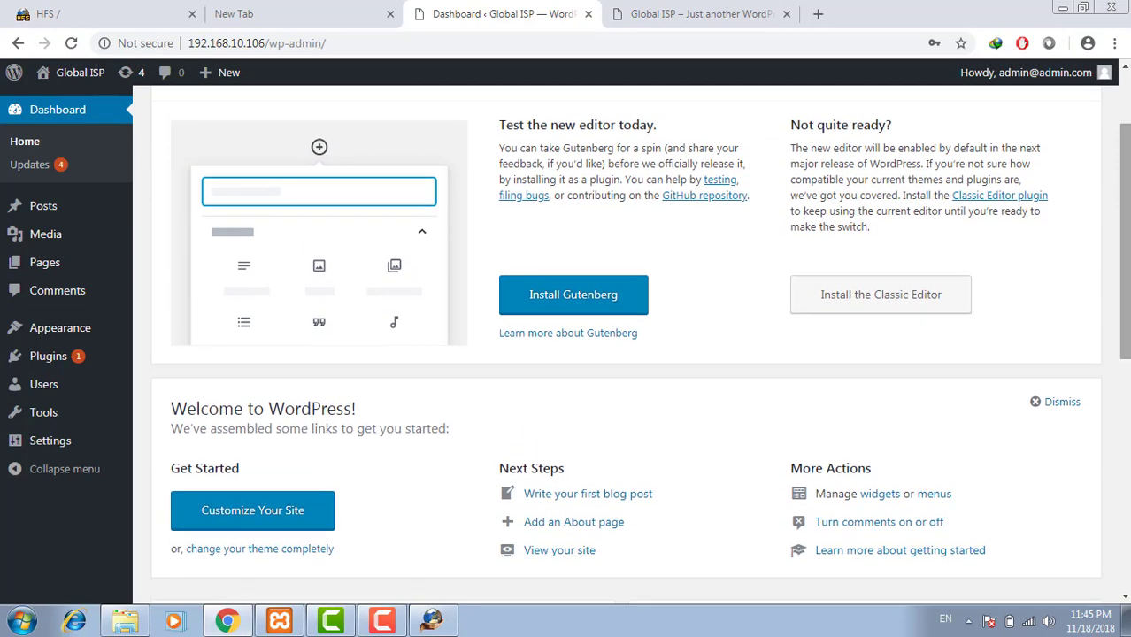
scroll(640, 342, "up", 2)
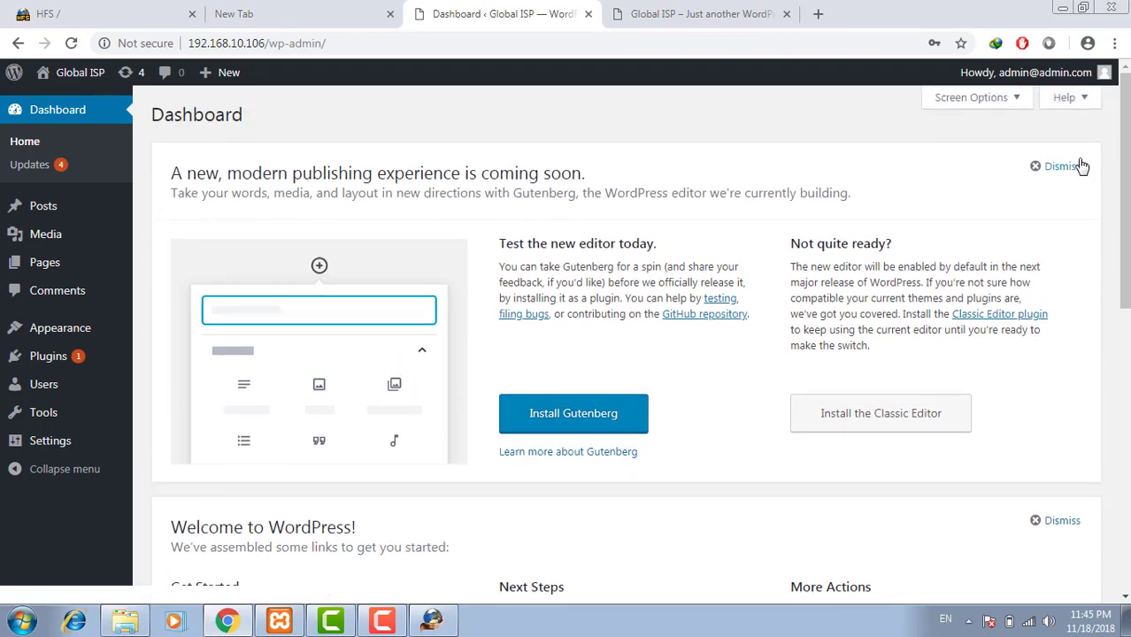
left_click(1074, 164)
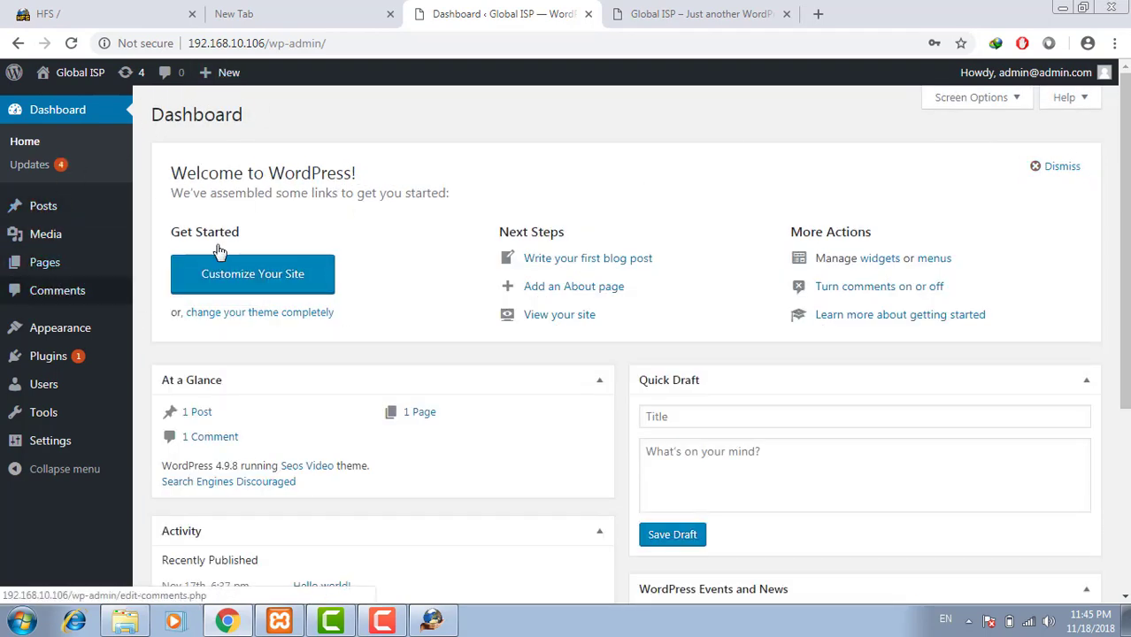
Move the Hello world! post to the trash from the list of all posts.
mouse_move(78, 207)
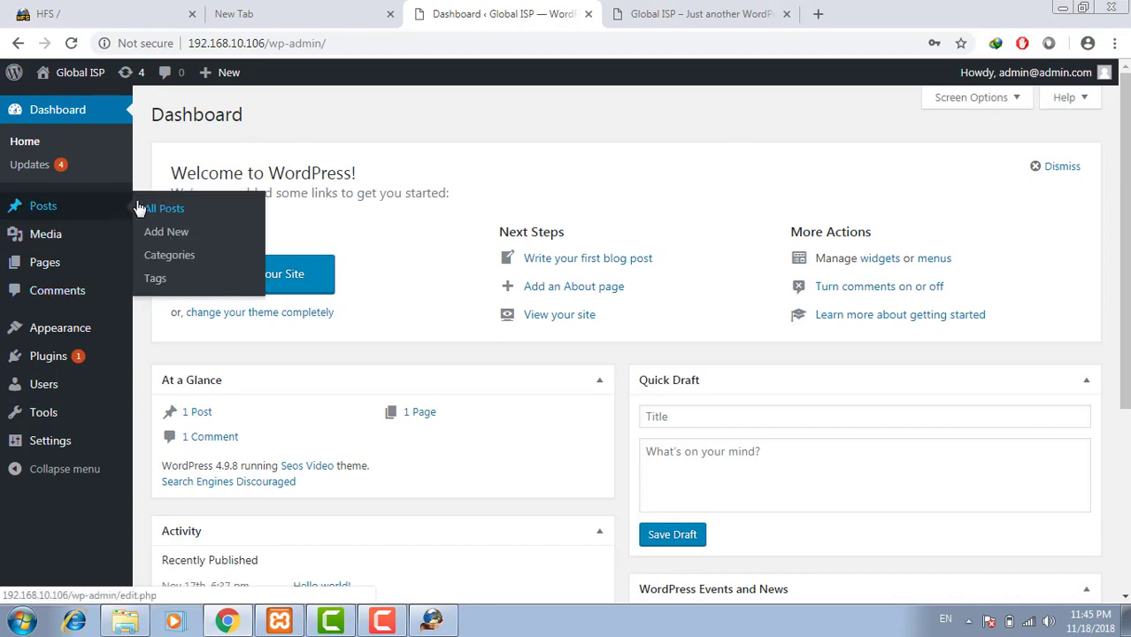
left_click(33, 208)
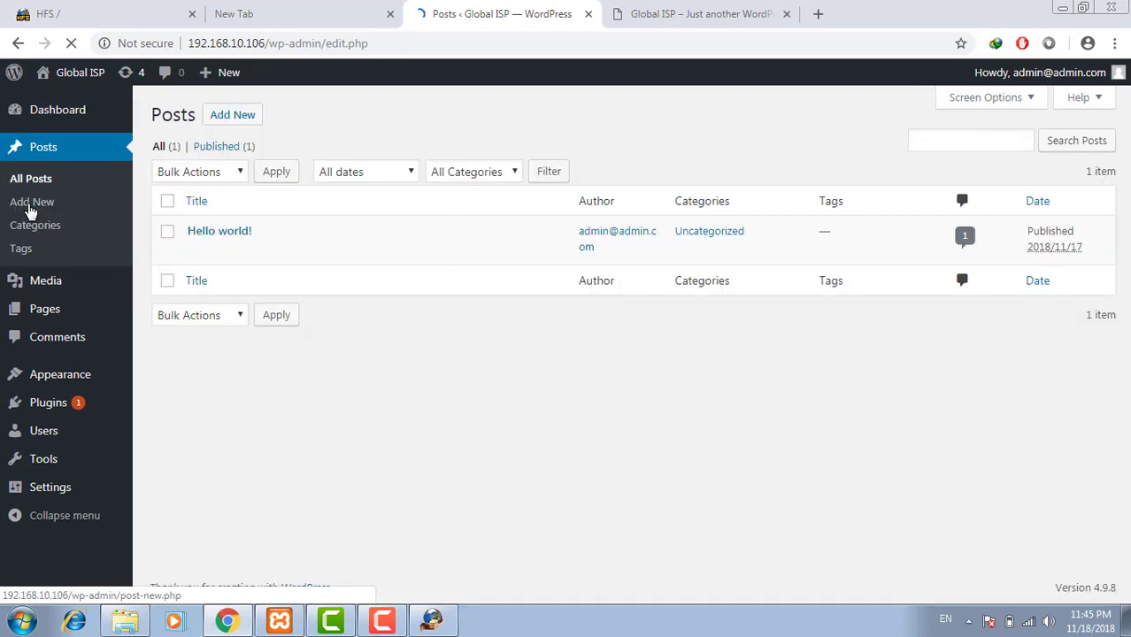
left_click(166, 236)
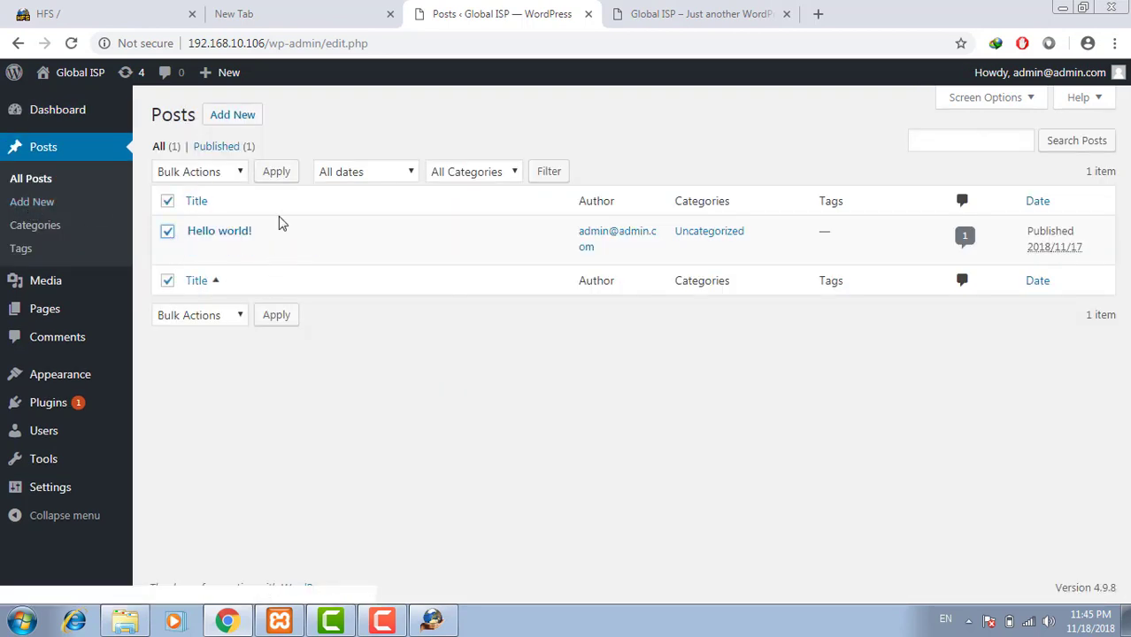
left_click(236, 171)
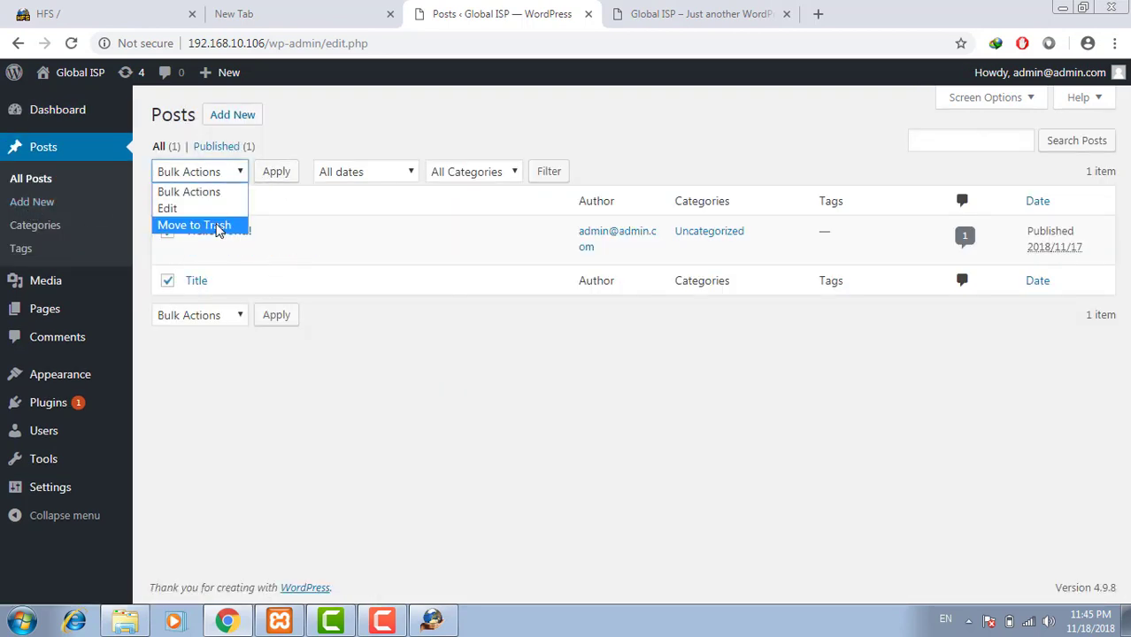
left_click(212, 224)
left_click(273, 174)
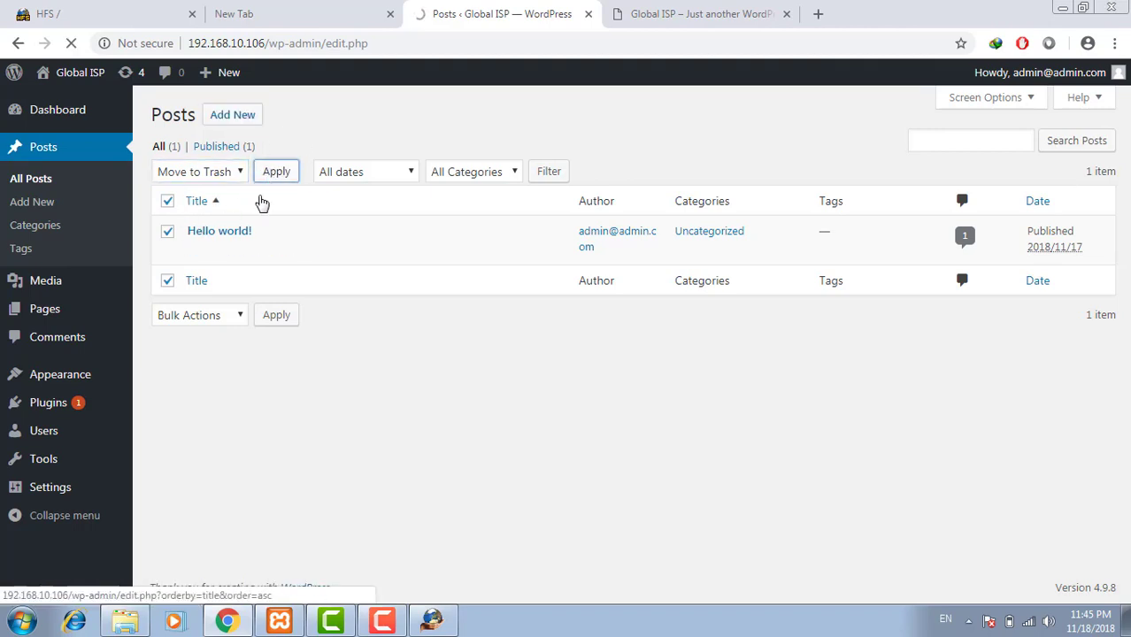
Start a new WordPress post and enter the title Winbox Download.
left_click(242, 118)
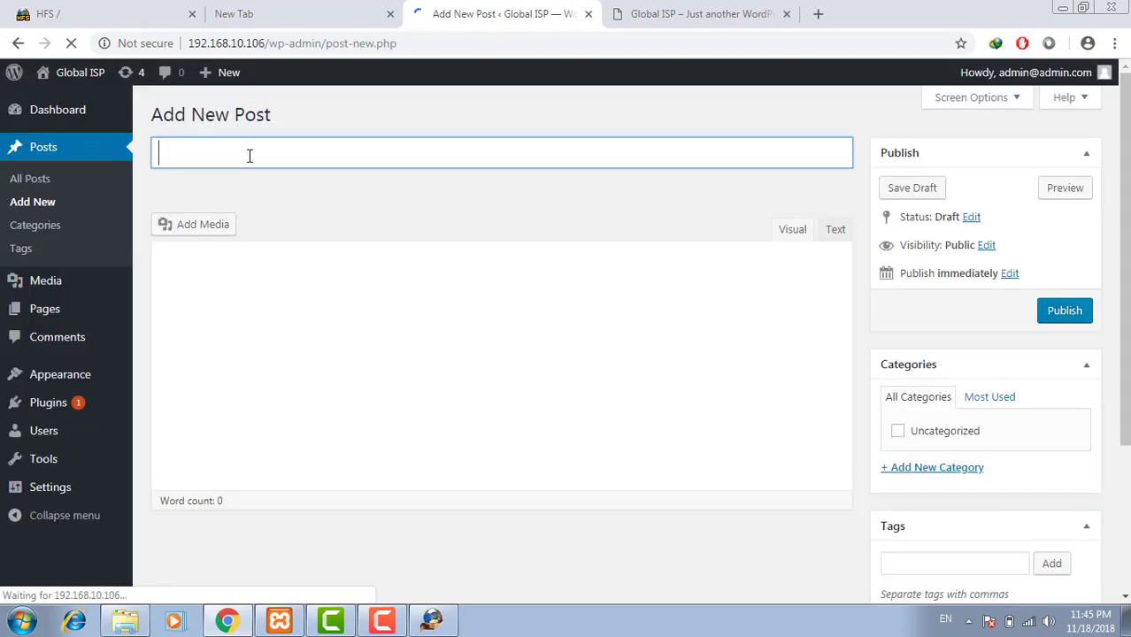
type("Win")
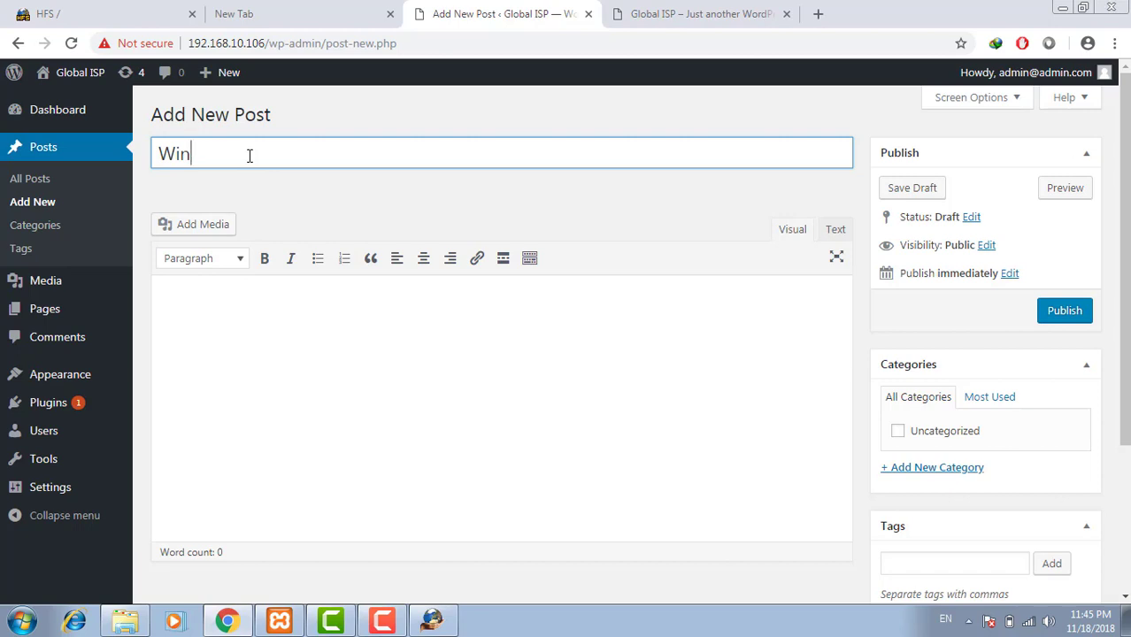
type("box W")
type("ownload")
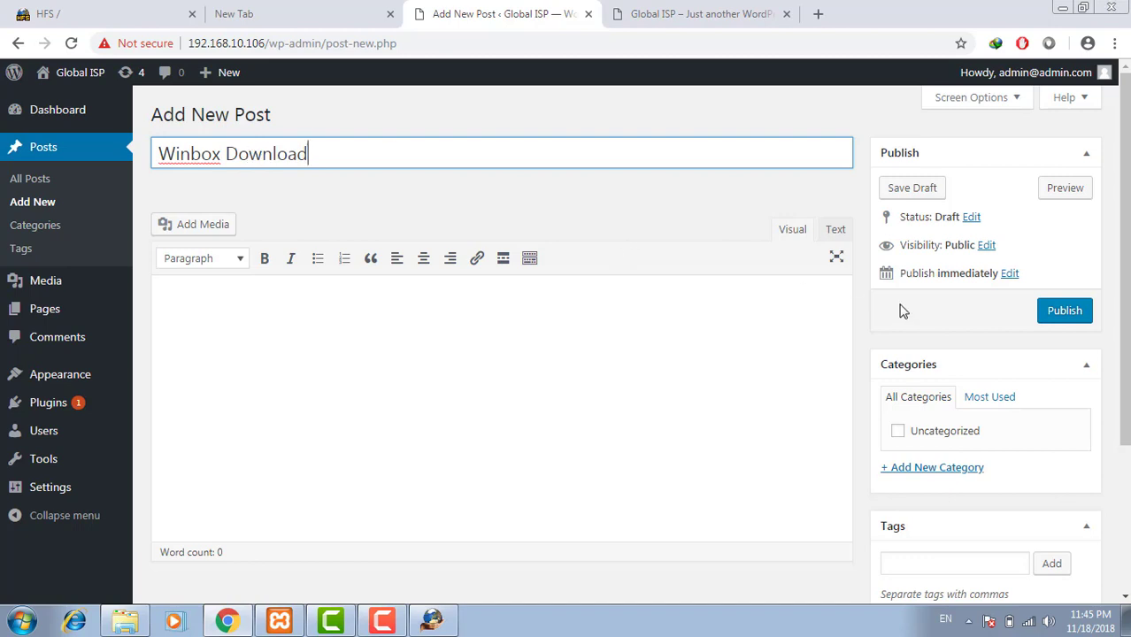
Add a new top-level category named Software and assign it to the post.
left_click_drag(1125, 305, 1125, 386)
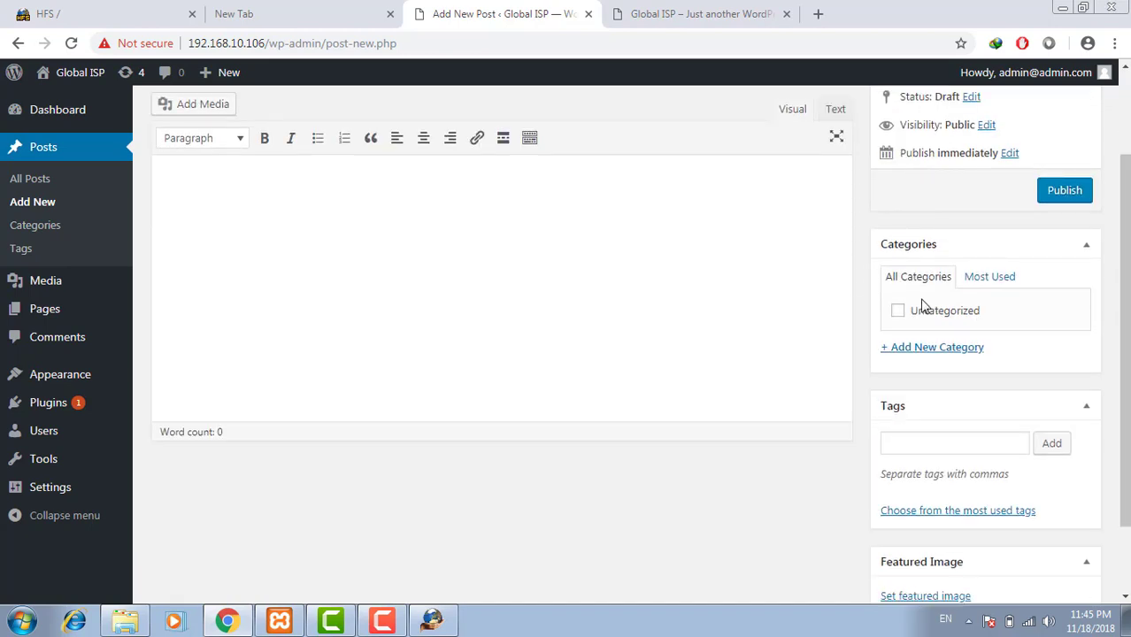
left_click(922, 352)
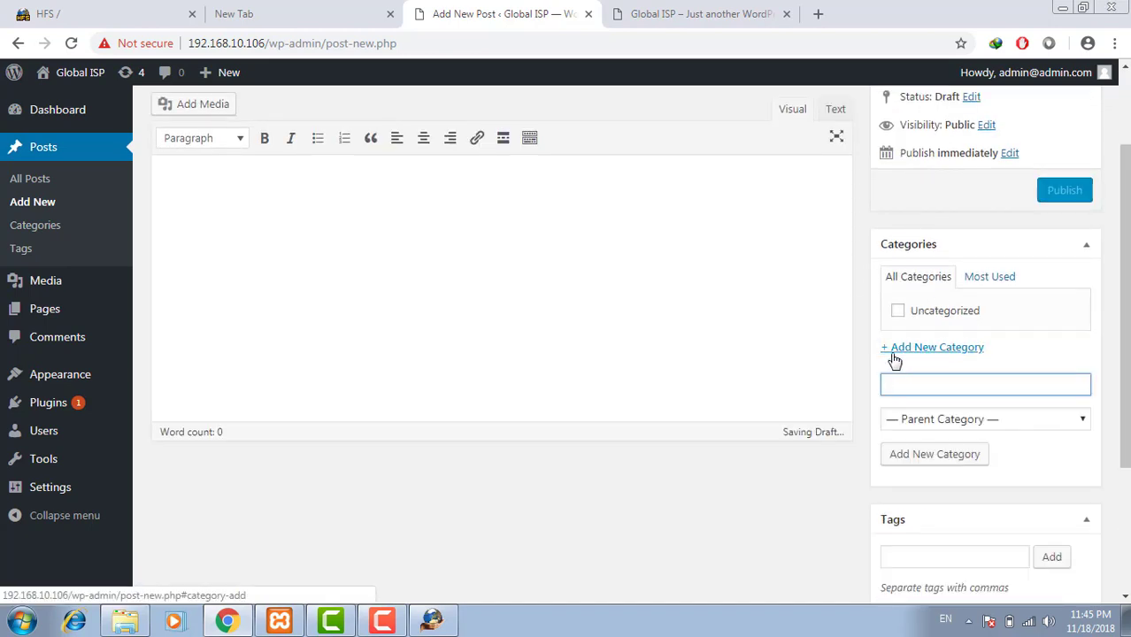
type("Software")
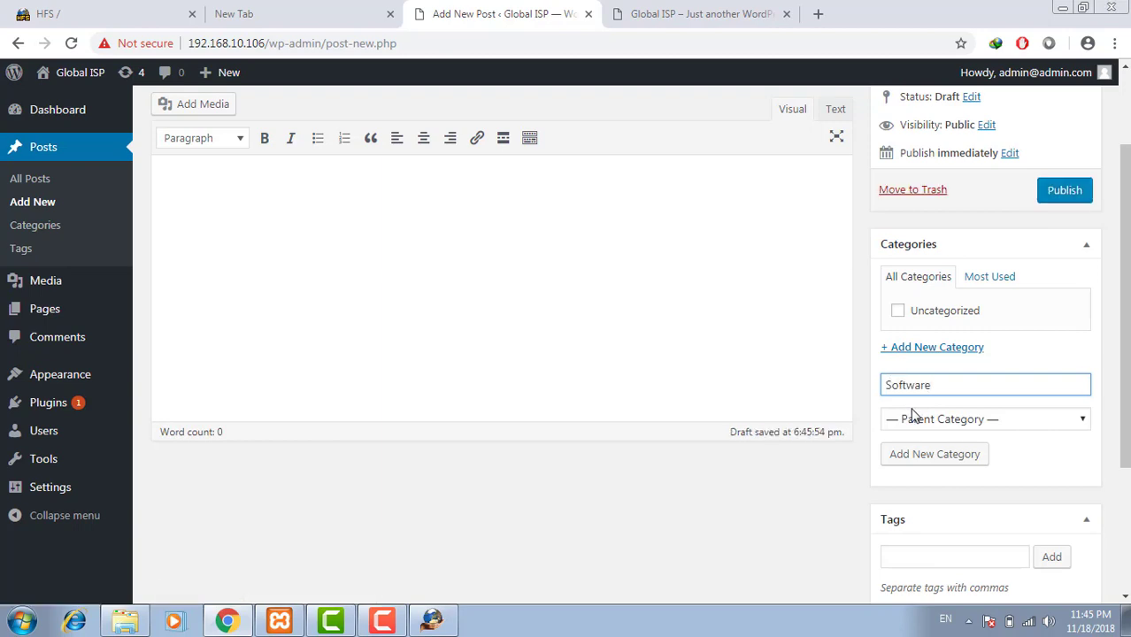
left_click(916, 420)
left_click(918, 432)
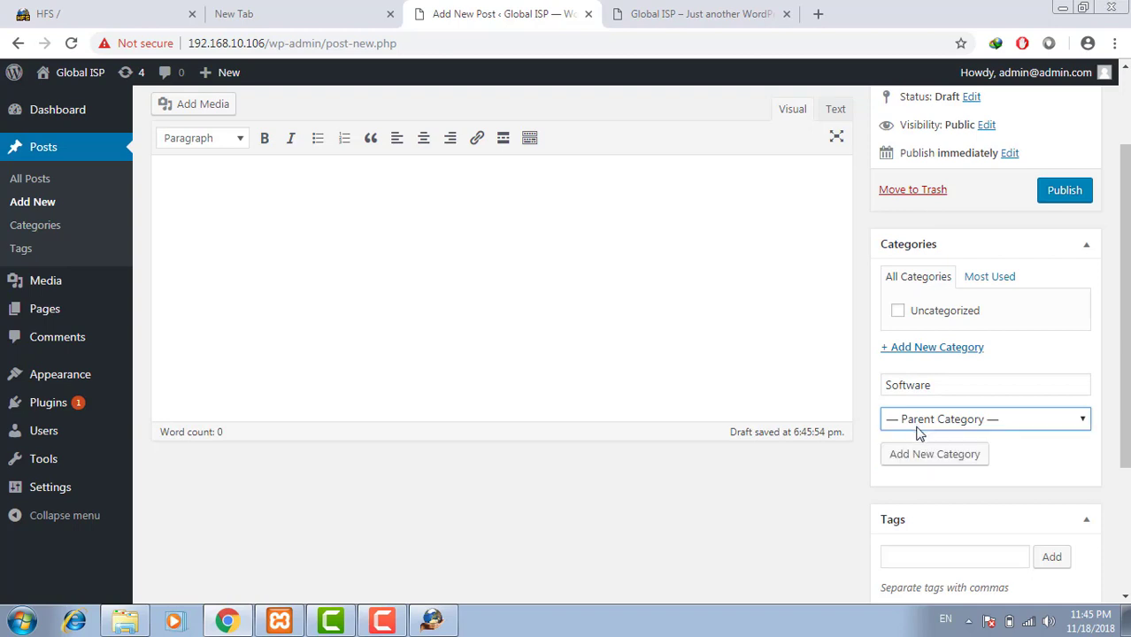
left_click(903, 455)
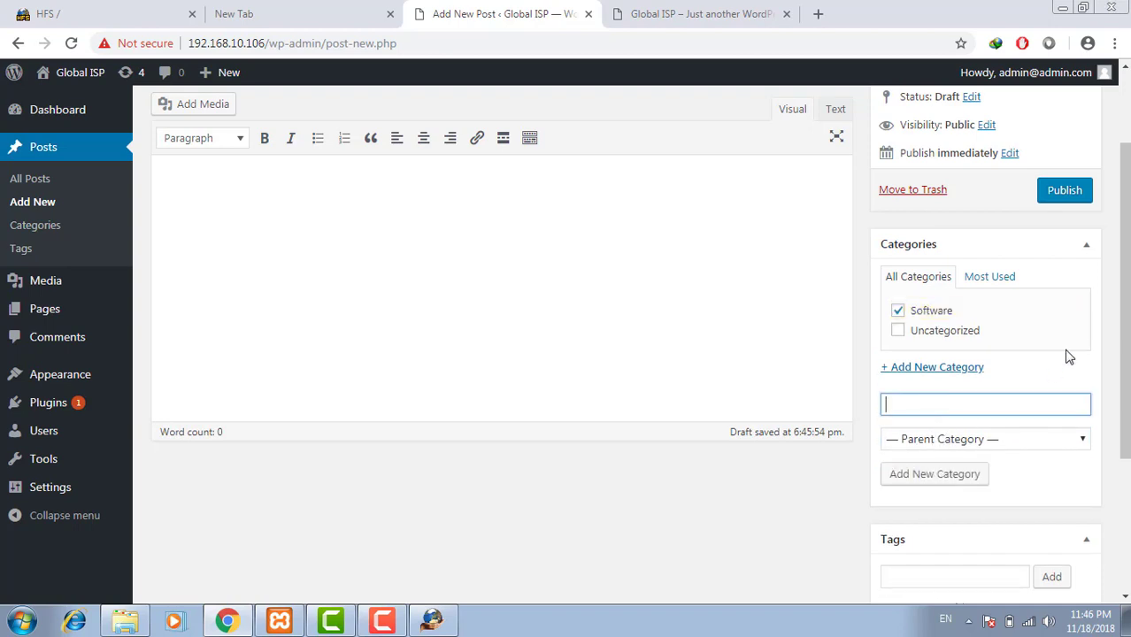
Add a Networking category with Software as its parent and assign it to the post.
left_click(944, 439)
left_click(934, 473)
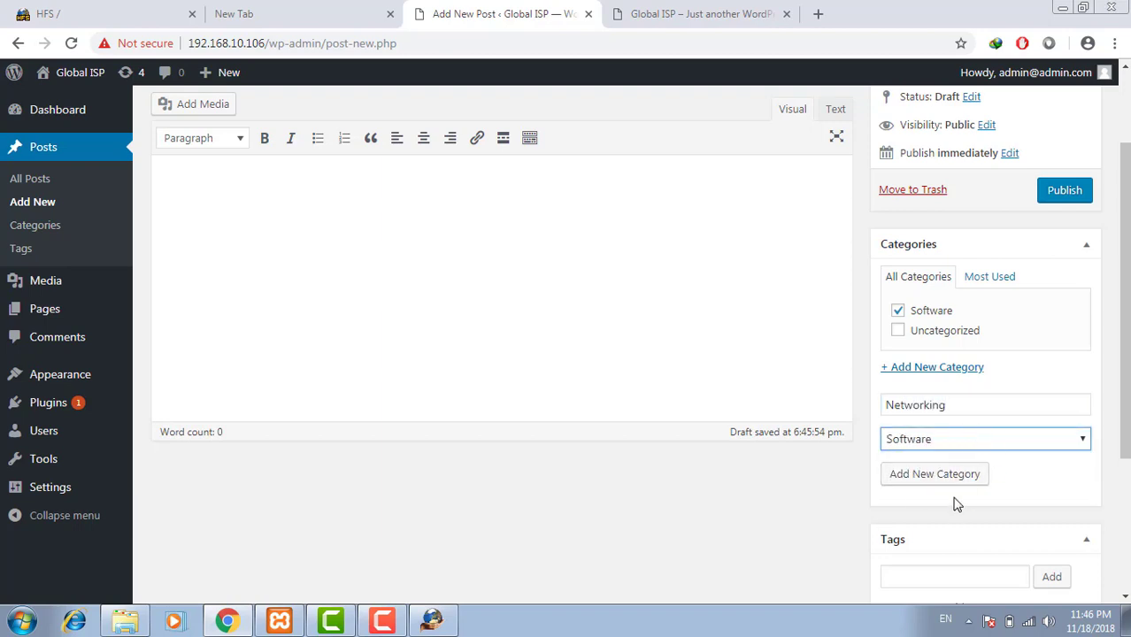
left_click(958, 480)
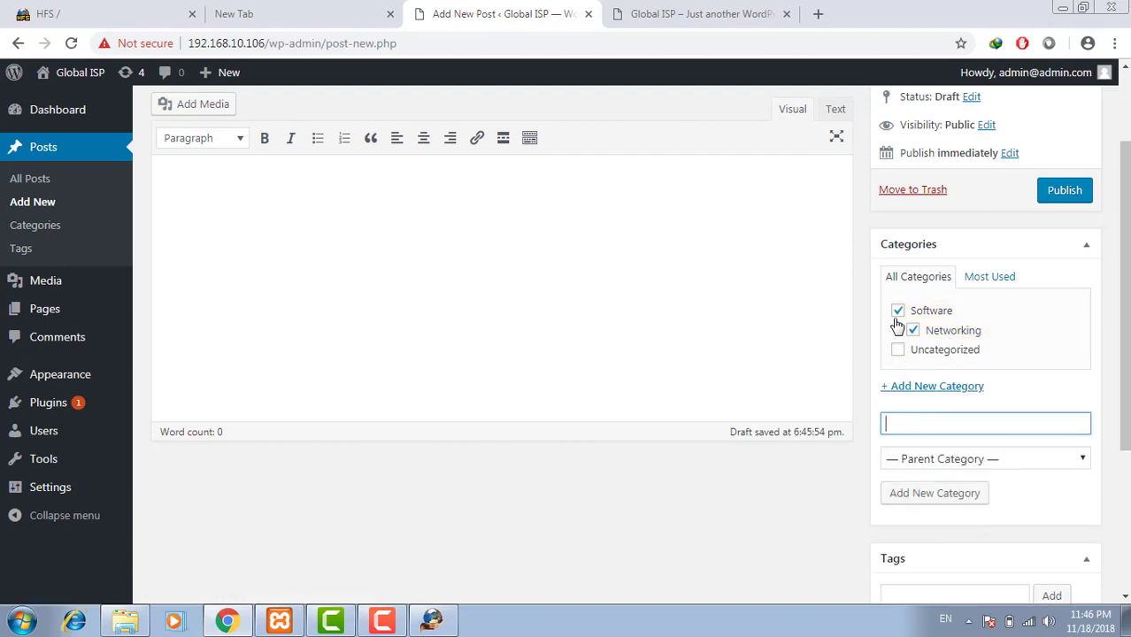
scroll(1106, 354, "up", 2)
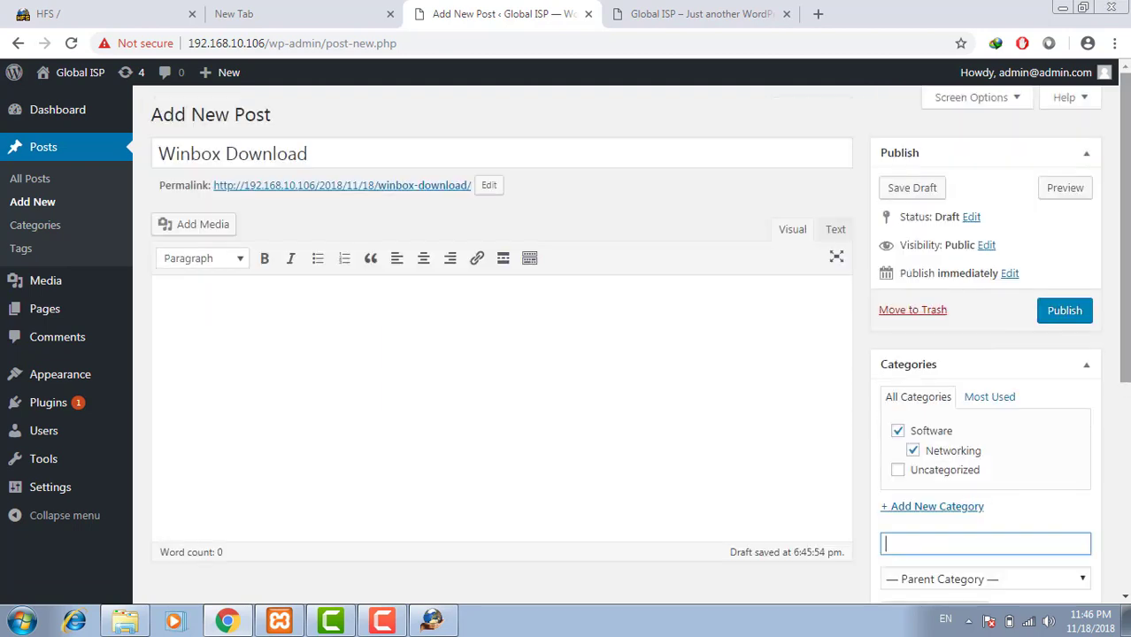
Search Google for winbox in the browser tab that shows the Global ISP site.
left_click(371, 394)
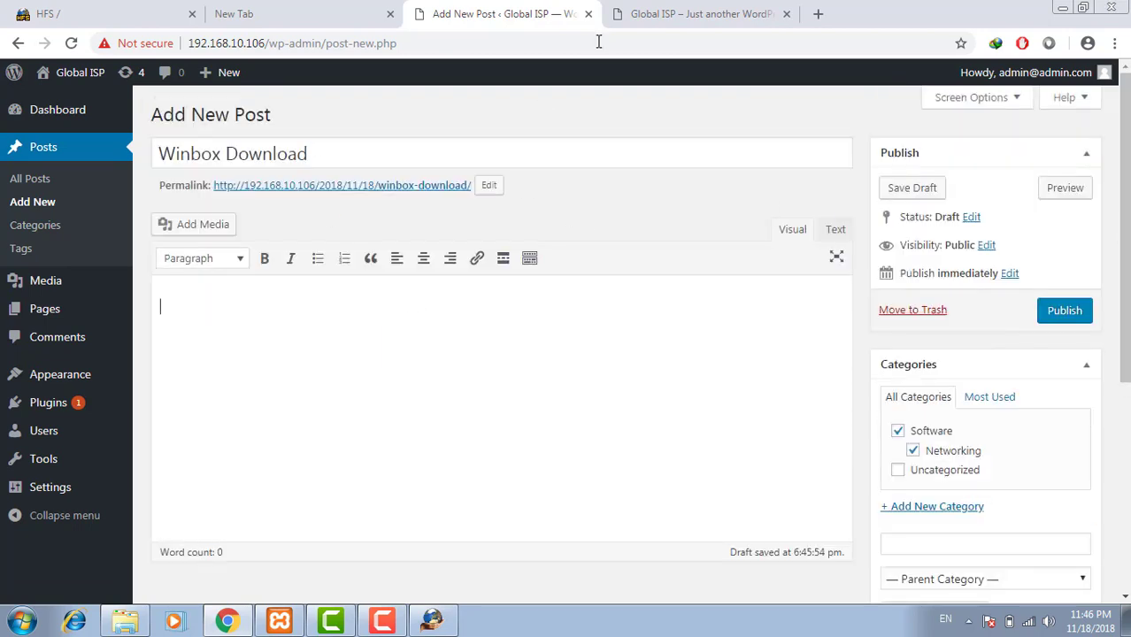
left_click(668, 14)
left_click(644, 44)
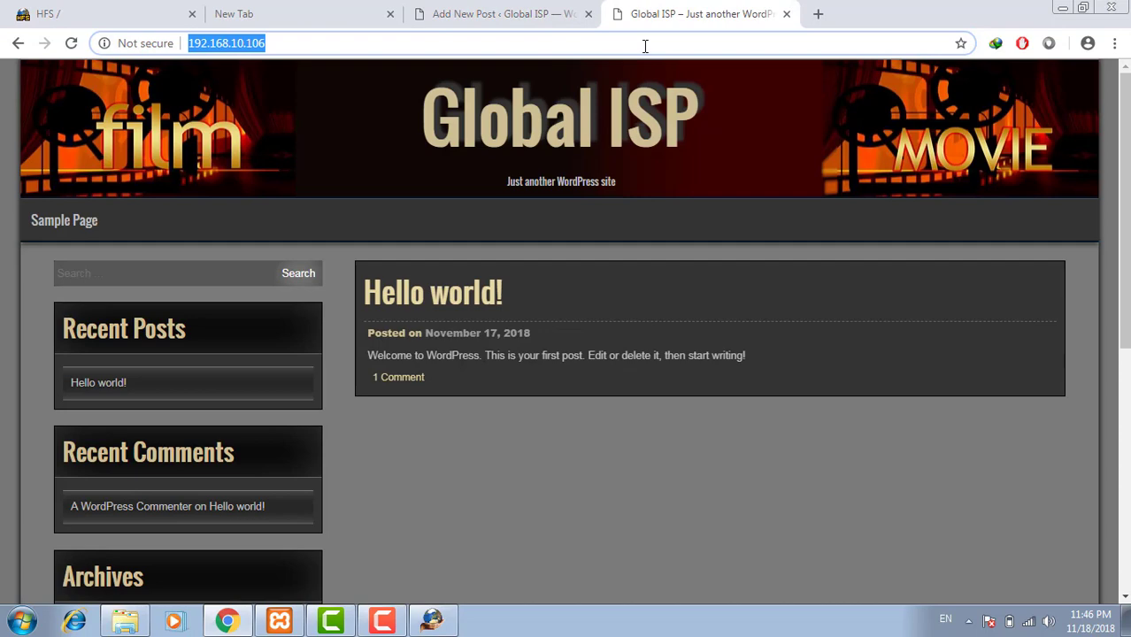
type("winbox")
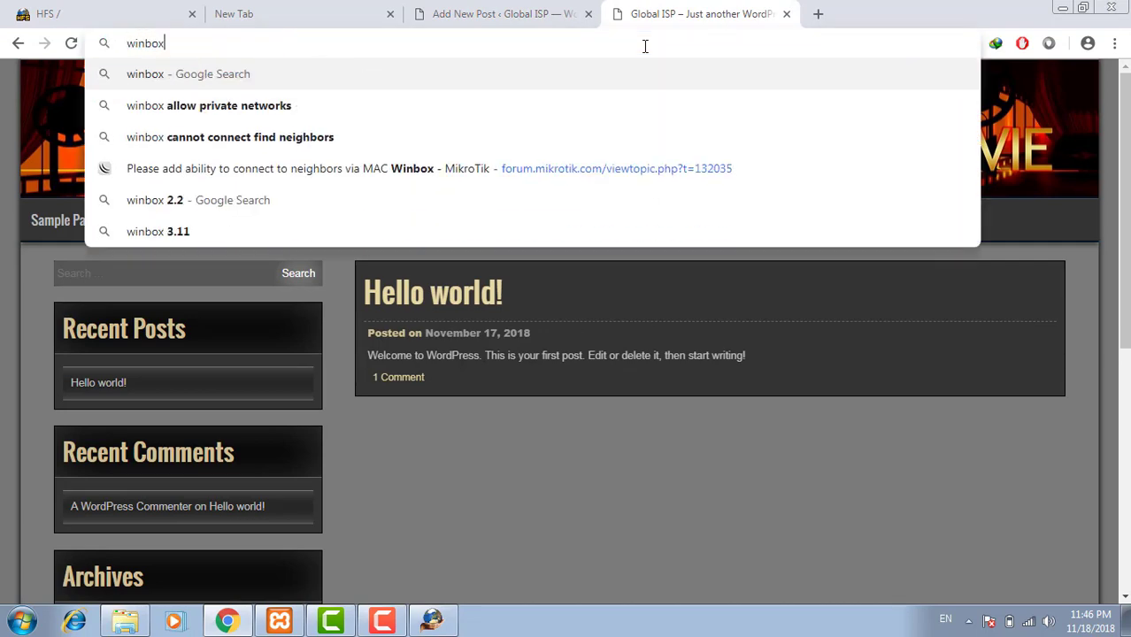
key("Return")
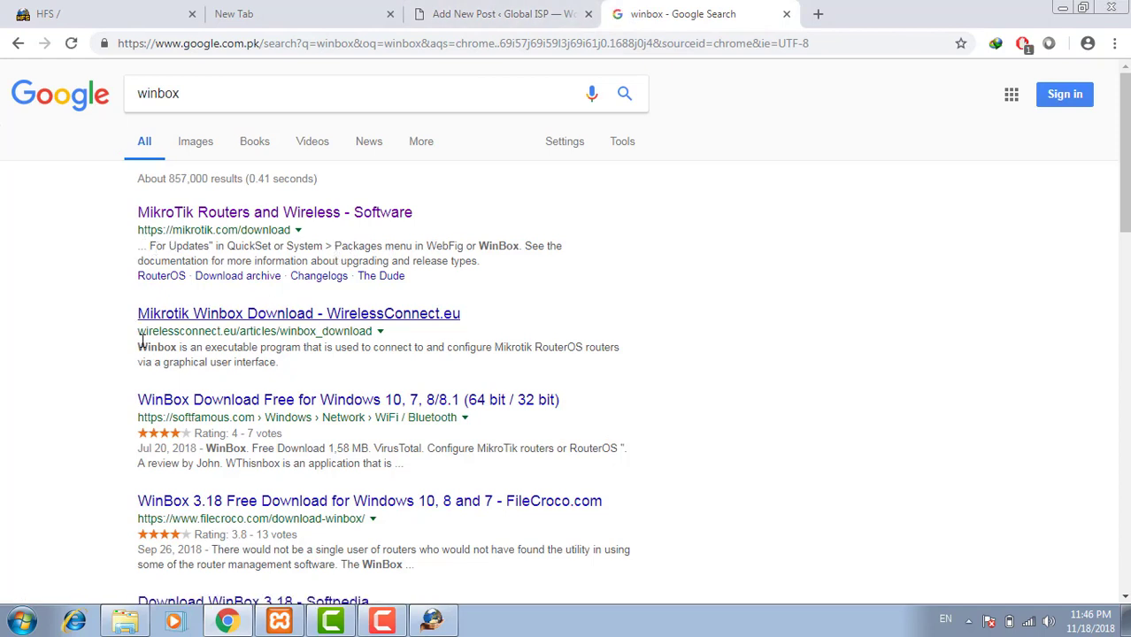
Copy the Winbox description from the WirelessConnect.eu search result into the post body and start a new line below it.
left_click_drag(137, 347, 281, 370)
key("ctrl+c")
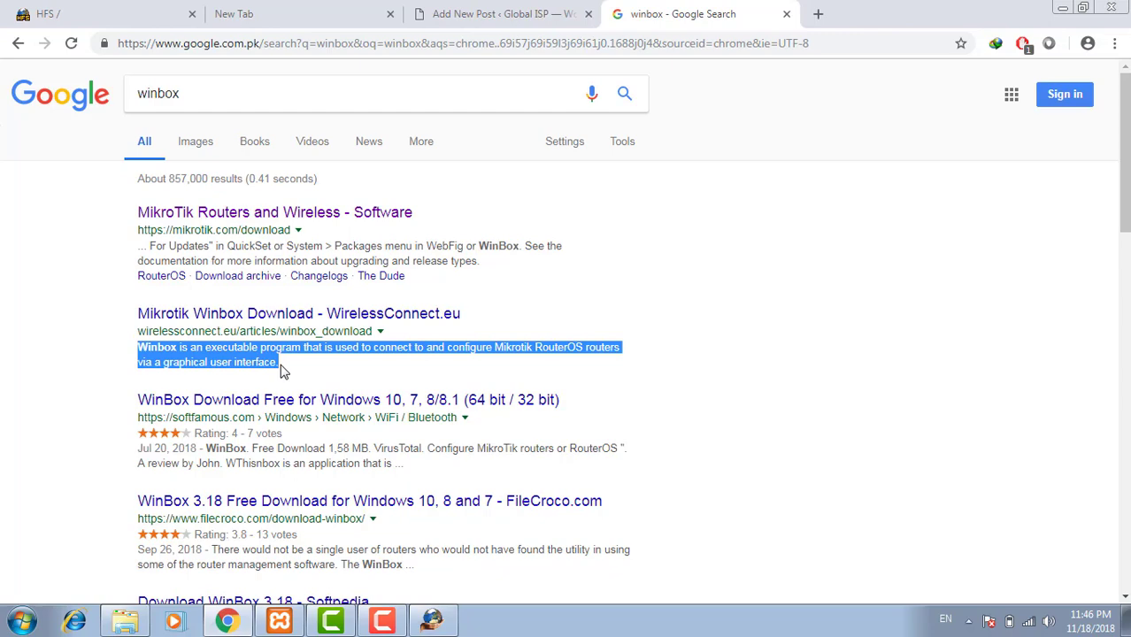
left_click(420, 9)
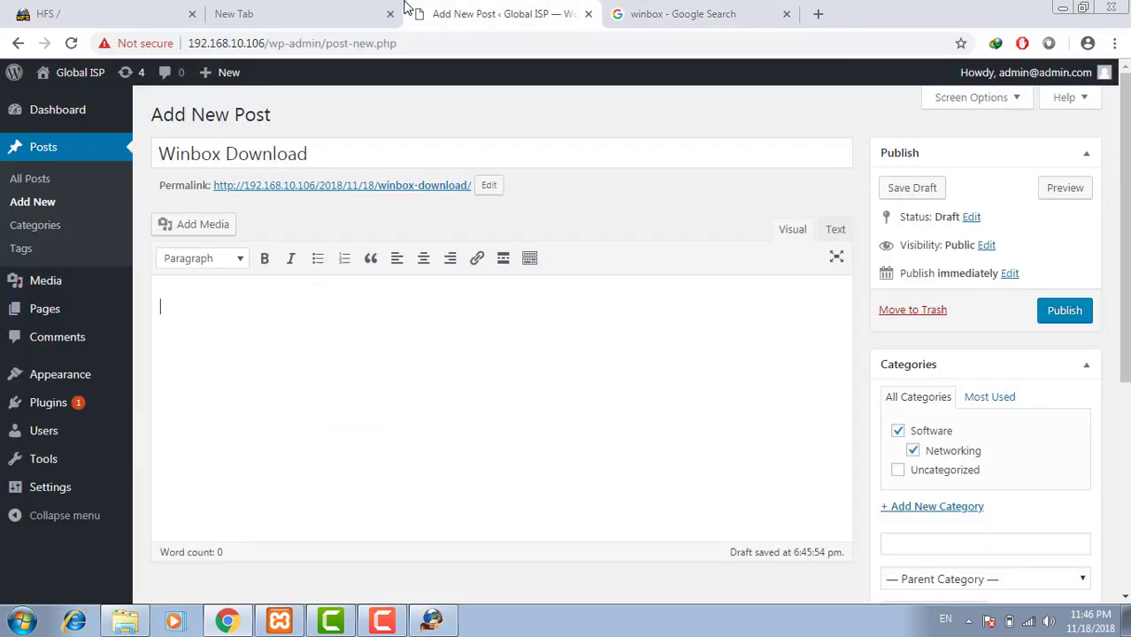
left_click(240, 360)
key("ctrl+v")
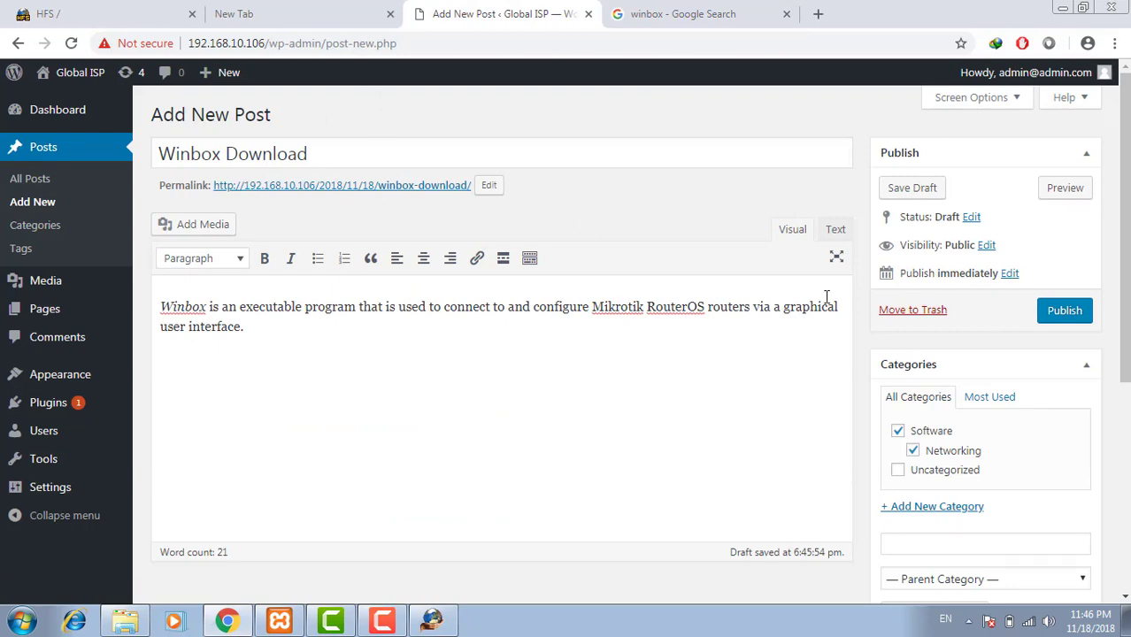
key("Return")
Find the round blue Winbox logo among the Google image results for winbox and save it to the Desktop.
left_click_drag(1124, 228, 1123, 436)
left_click(748, 7)
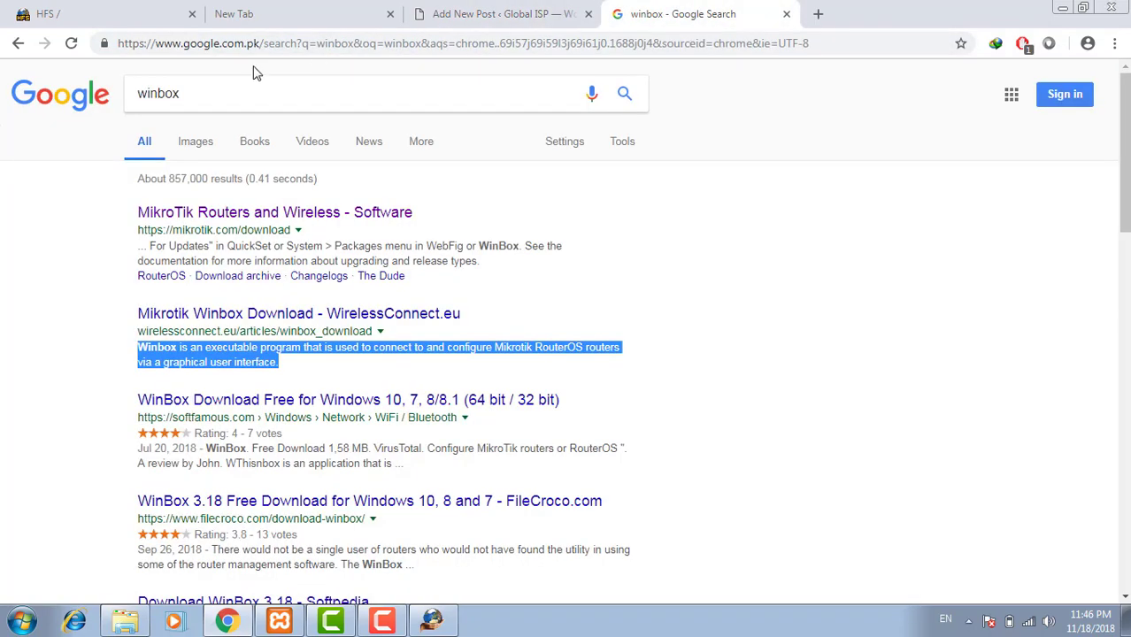
left_click(187, 144)
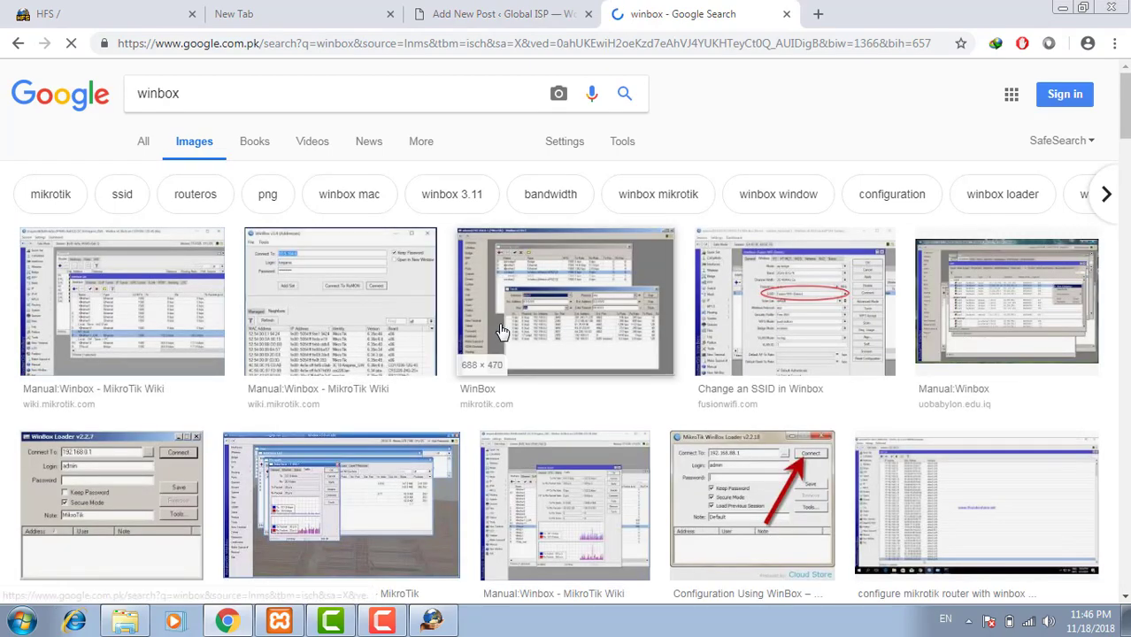
left_click_drag(1124, 131, 1123, 238)
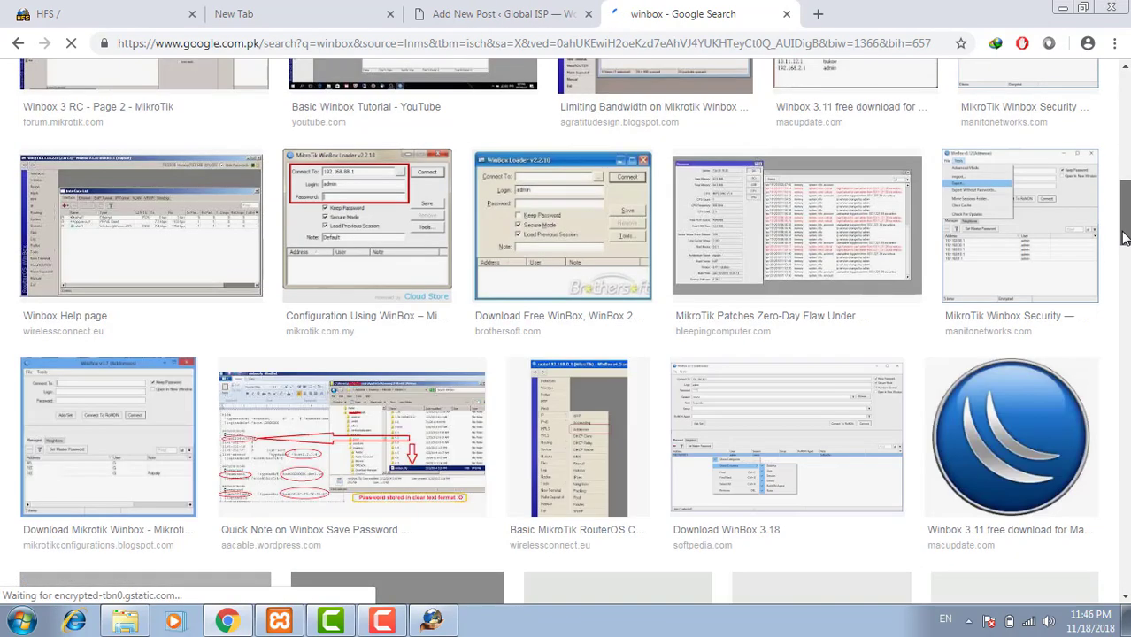
right_click(1006, 460)
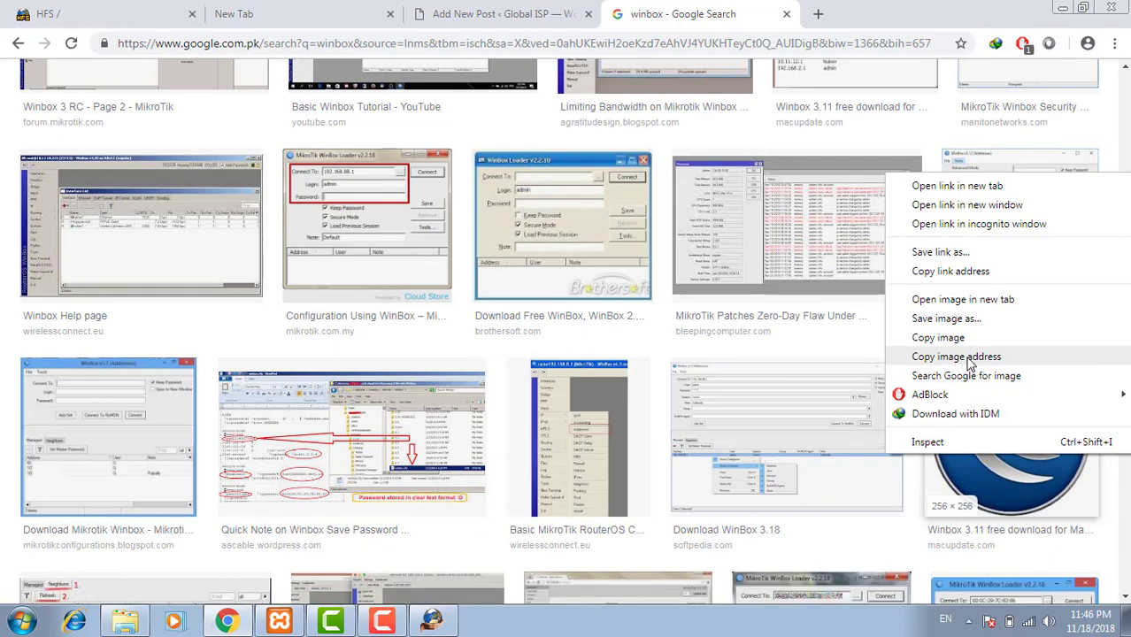
left_click(945, 318)
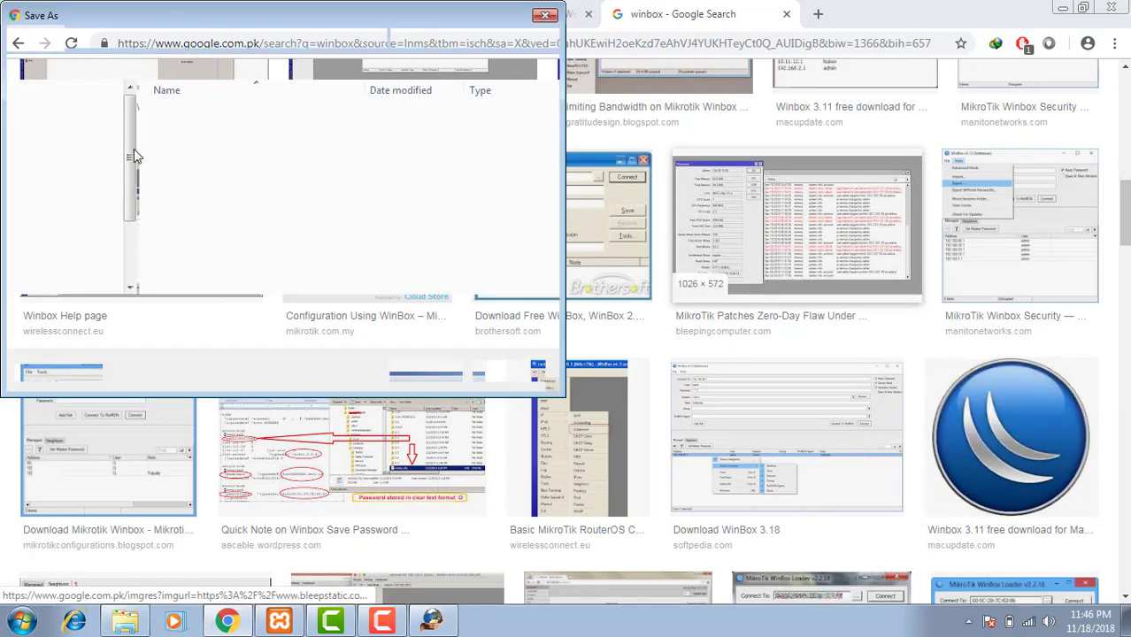
left_click(58, 111)
left_click(423, 369)
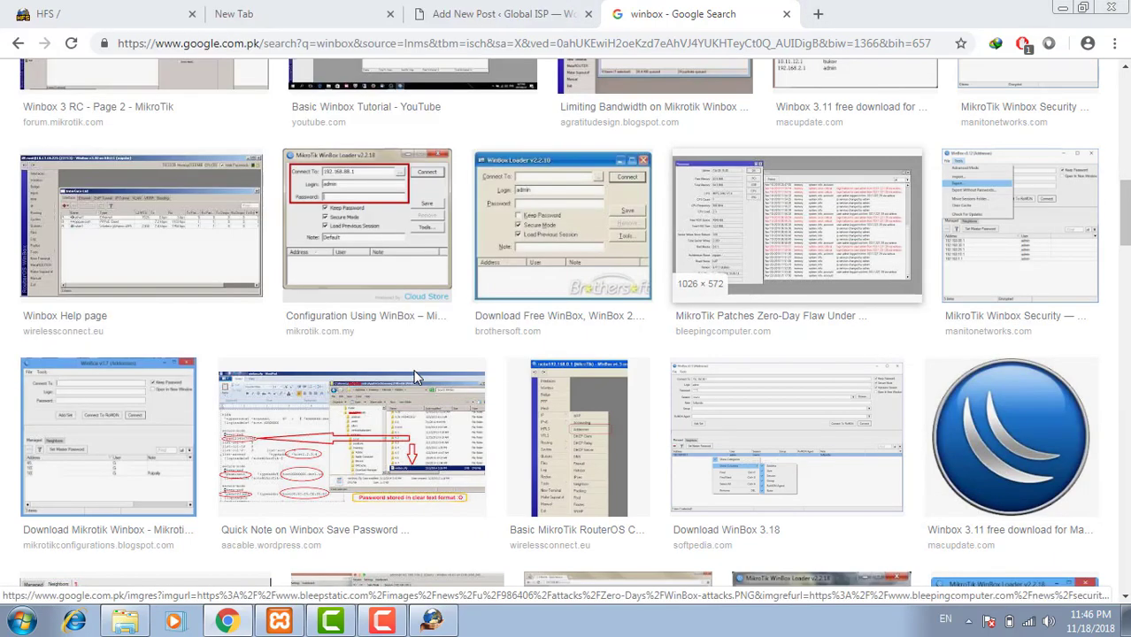
Upload the images JPEG from the Desktop and set it as the post's featured image.
left_click(435, 12)
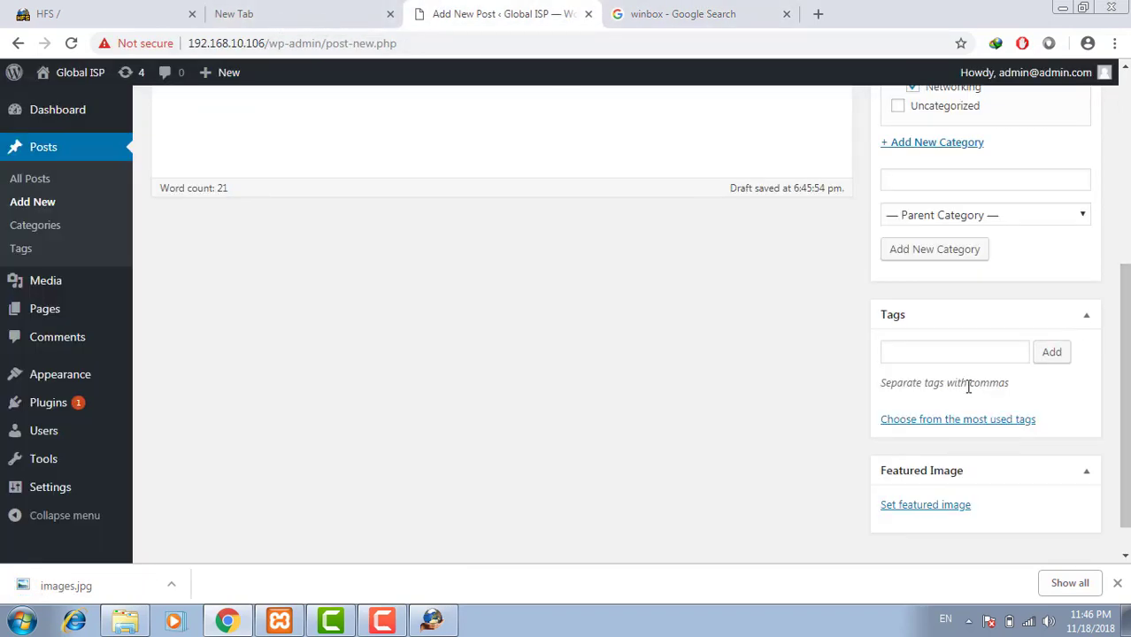
left_click(930, 509)
left_click(593, 343)
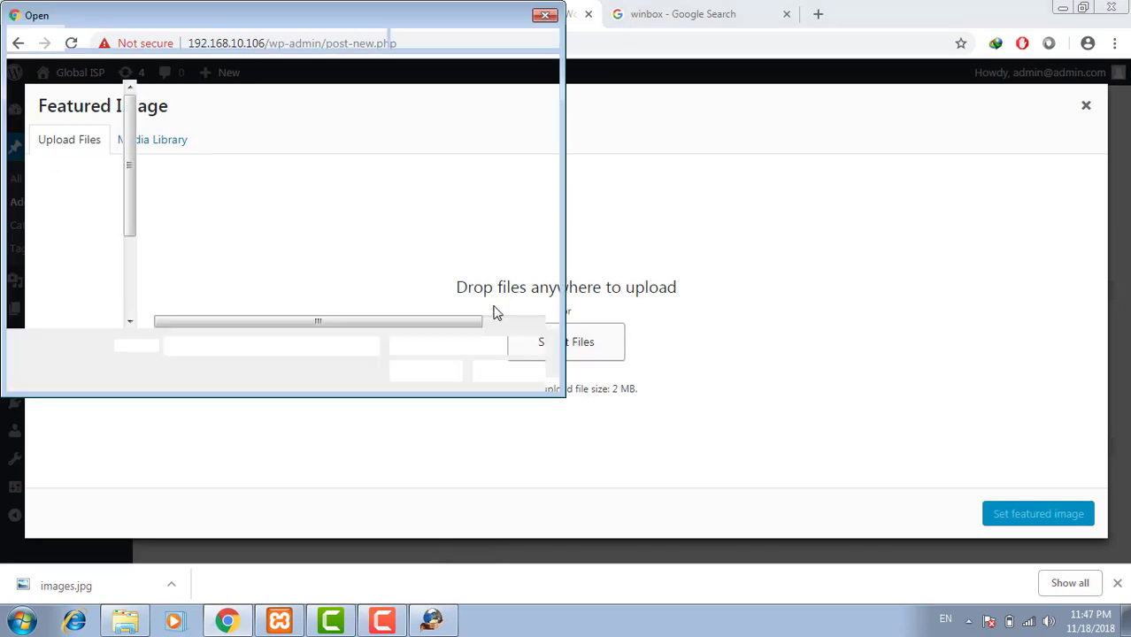
left_click(80, 115)
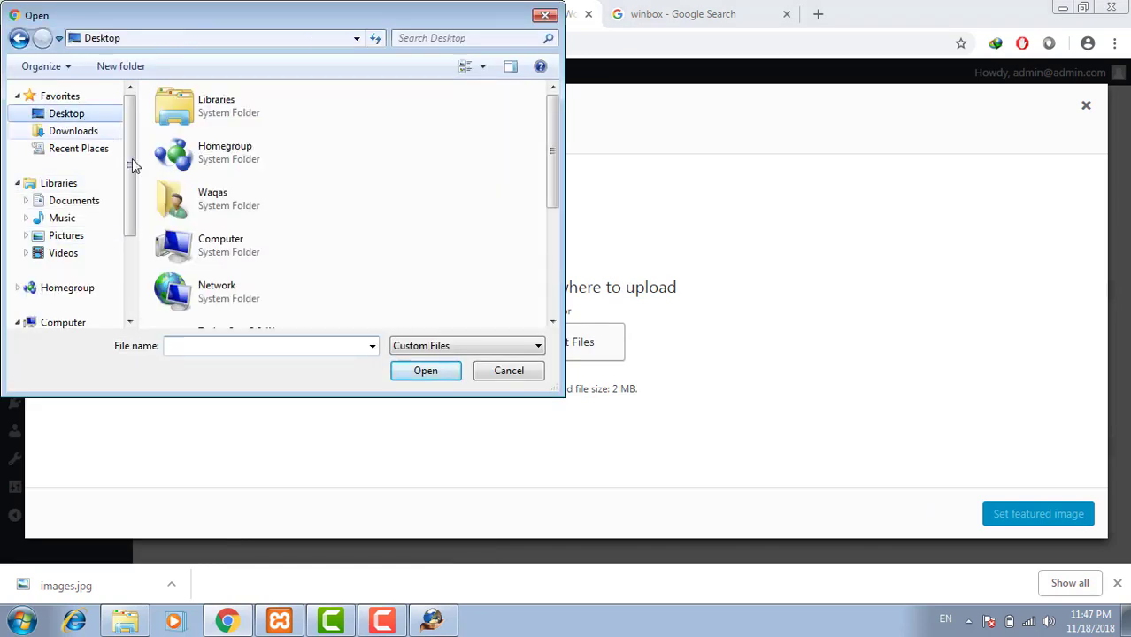
left_click_drag(552, 157, 542, 293)
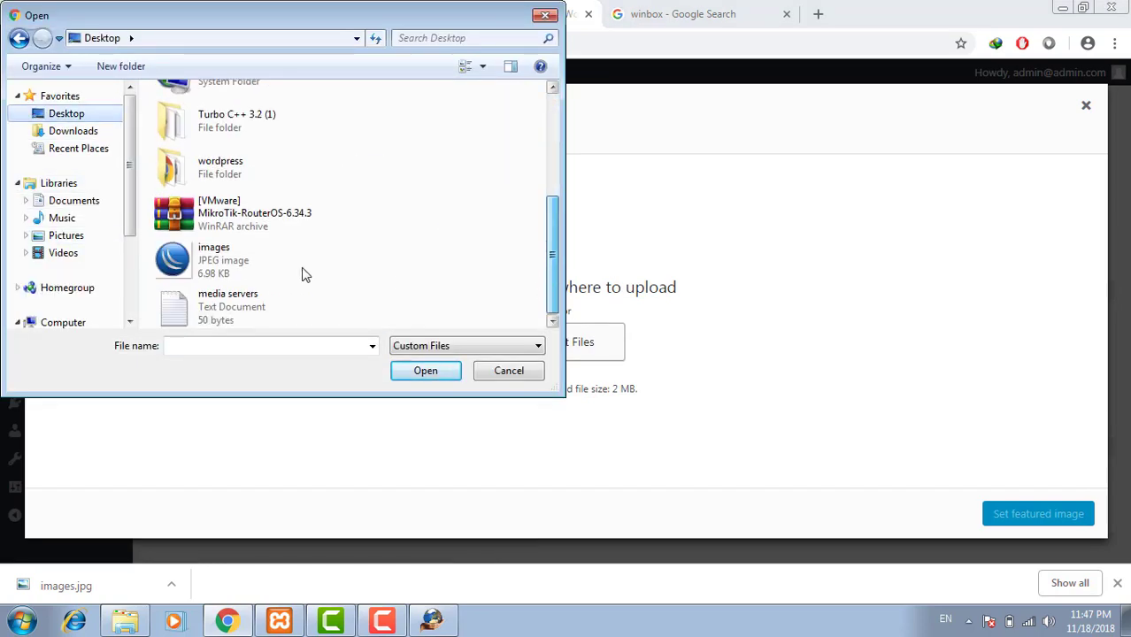
double_click(248, 265)
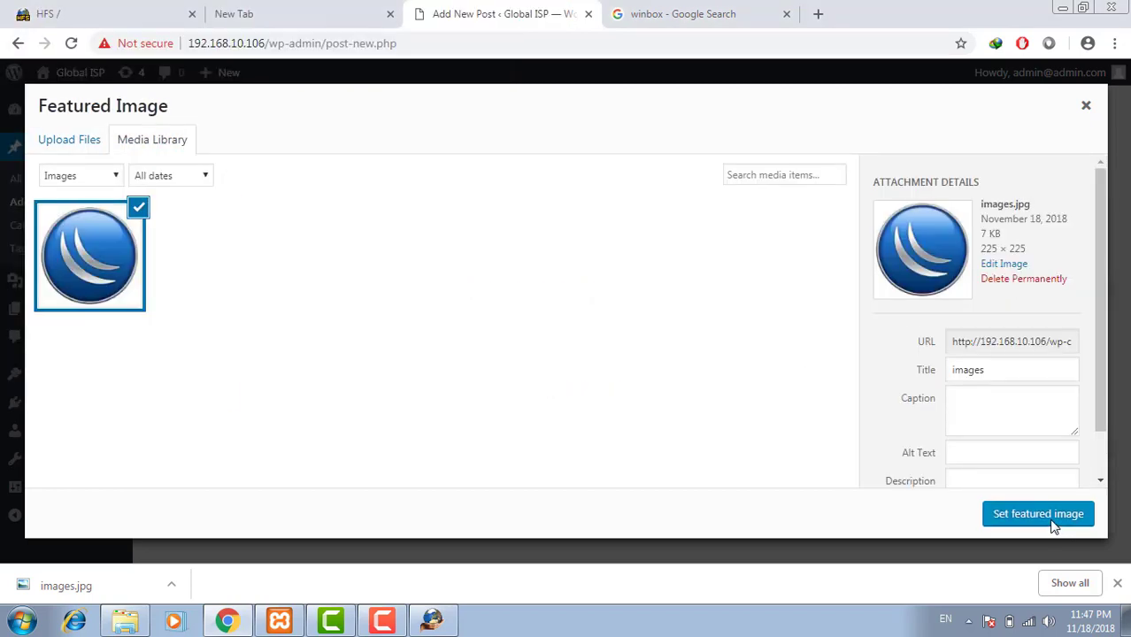
left_click(1018, 513)
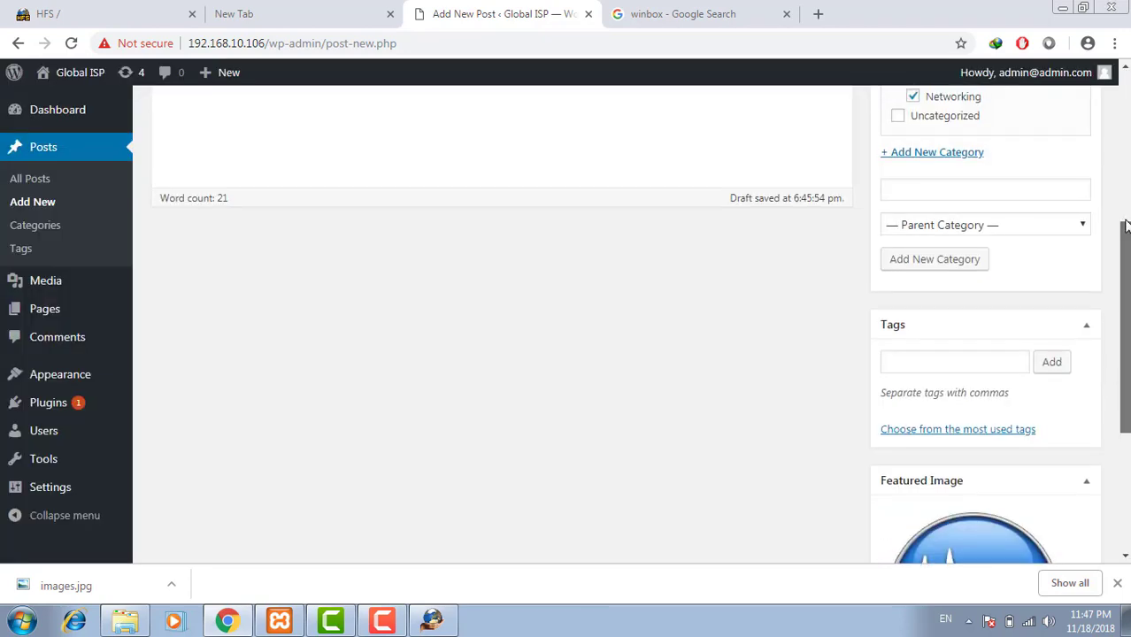
Add the line "Download Click Here" below the Winbox description in the post body and select that text.
scroll(507, 269, "up", 4)
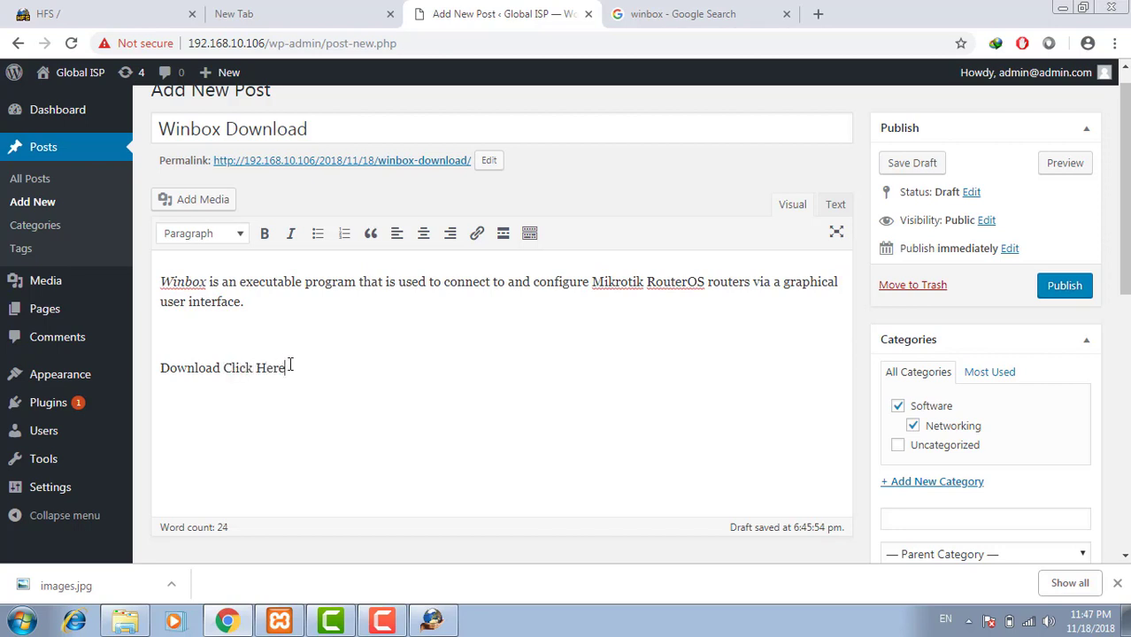
left_click_drag(290, 365, 146, 371)
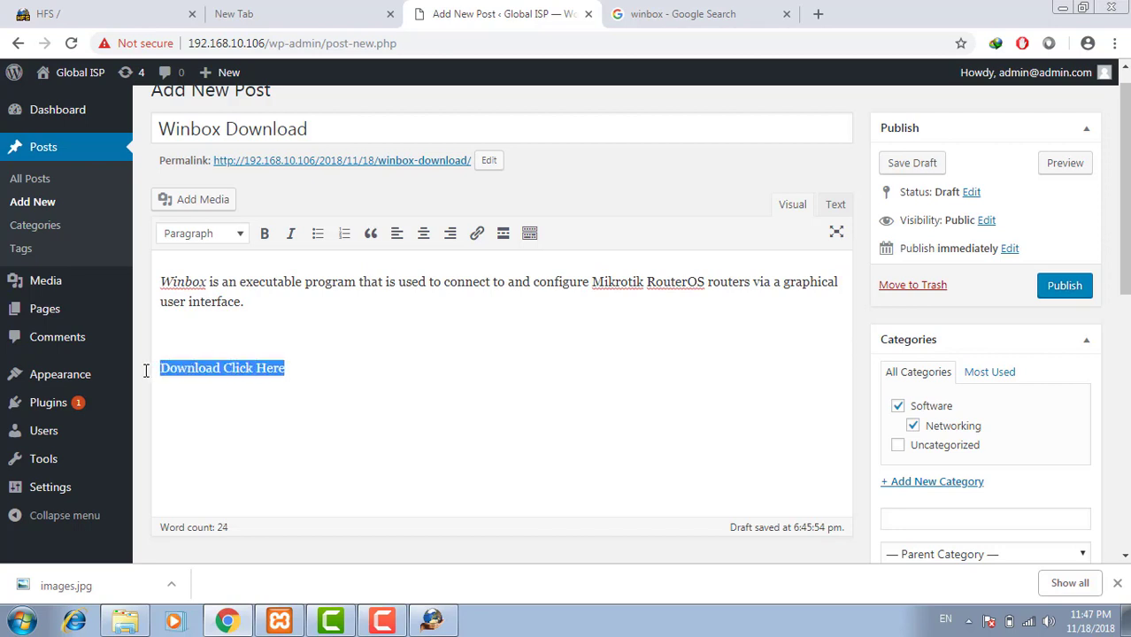
Switch to HFS, open its root file list in the browser and copy the link address of winbox.exe.
left_click(432, 620)
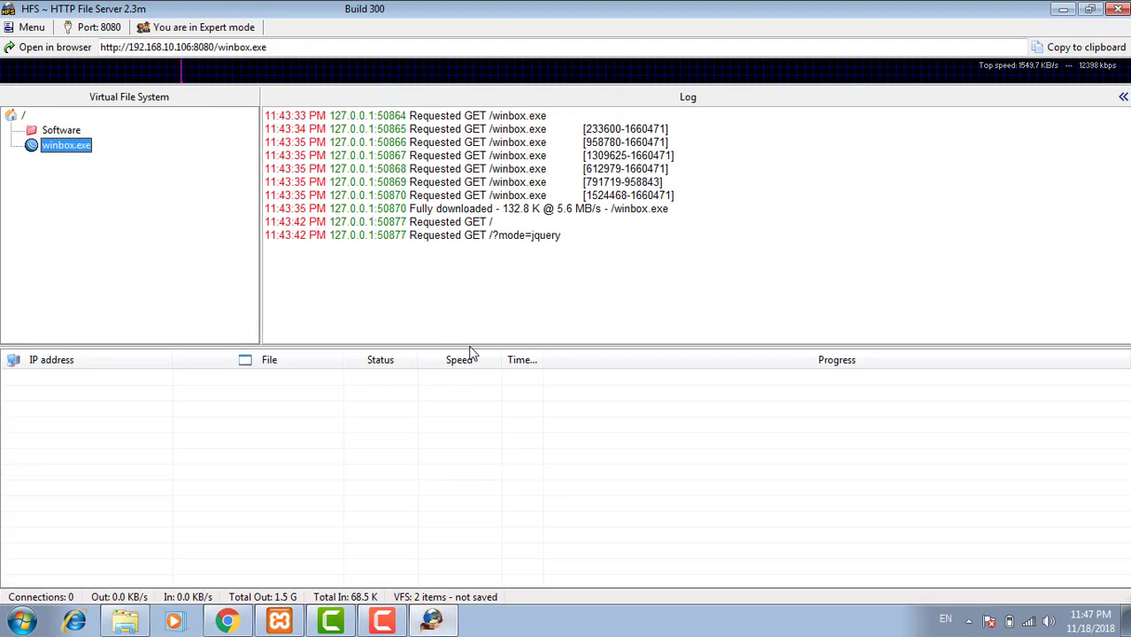
right_click(70, 151)
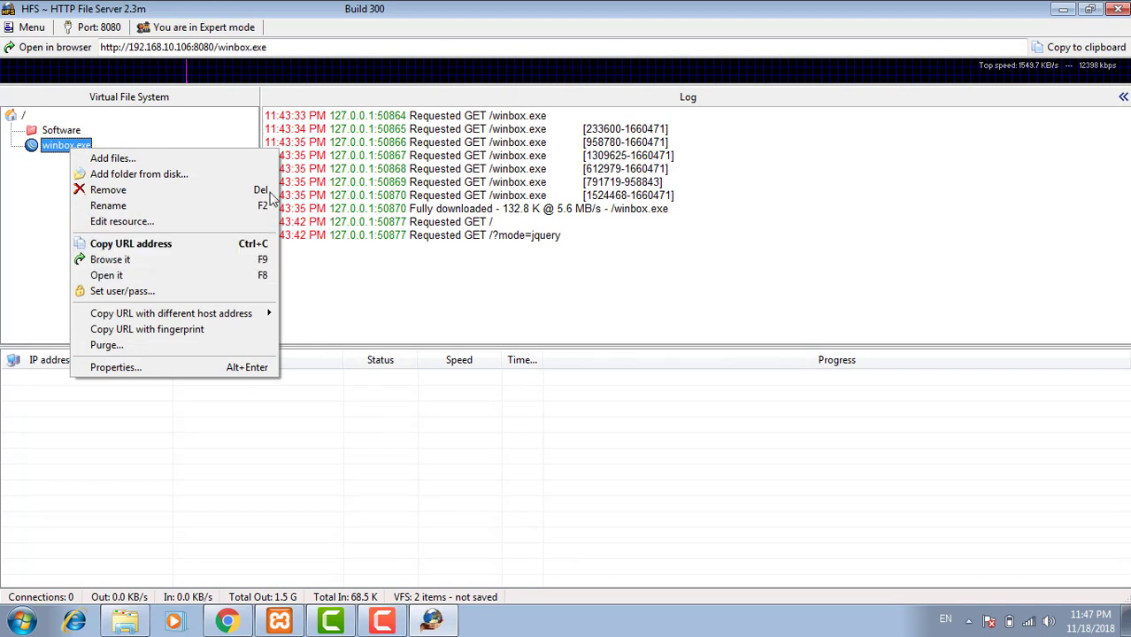
left_click(278, 46)
left_click_drag(278, 46, 92, 43)
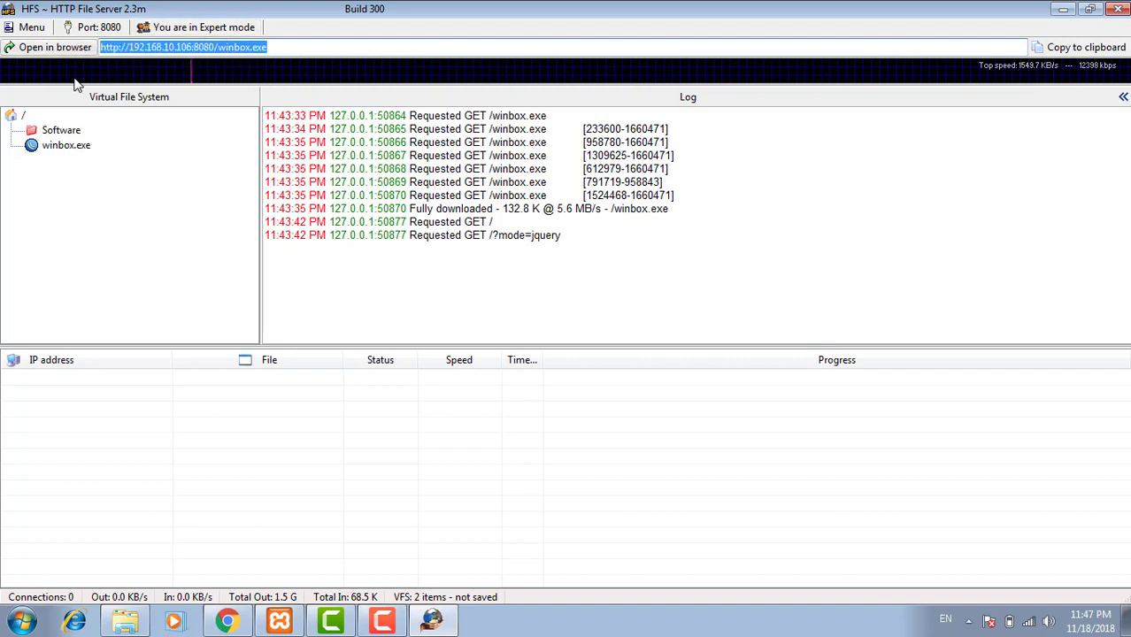
left_click(23, 115)
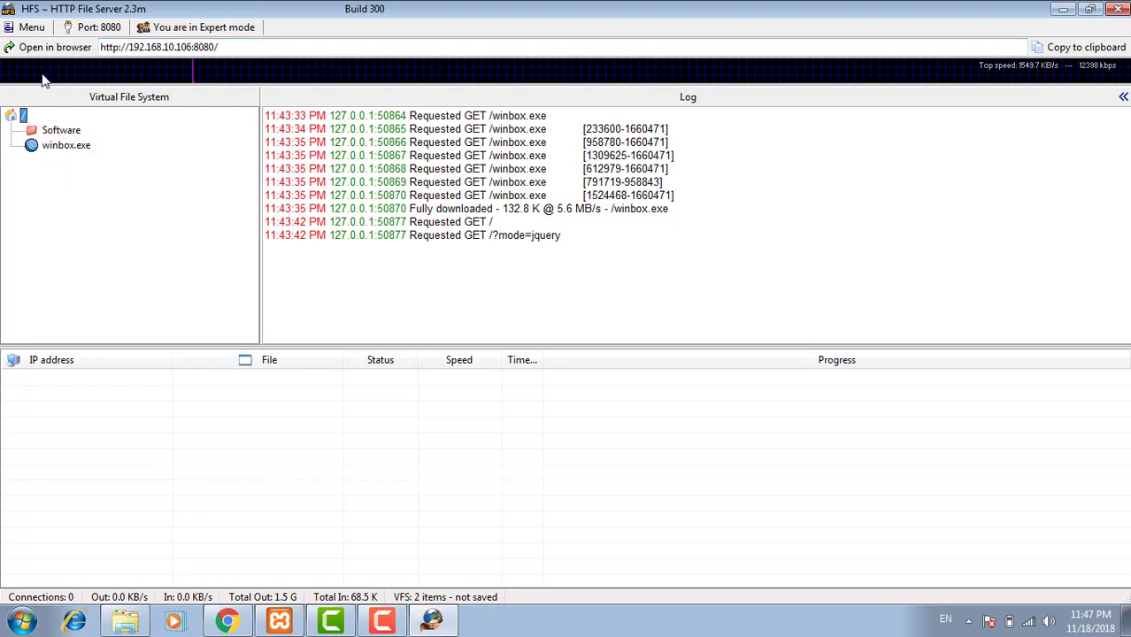
left_click(58, 50)
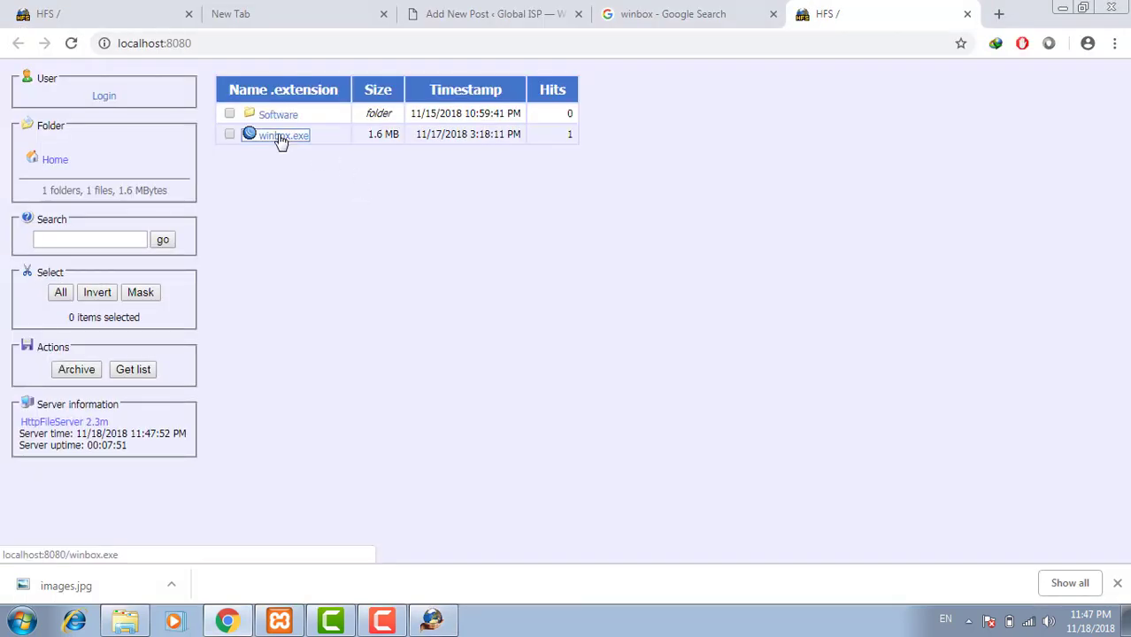
right_click(279, 142)
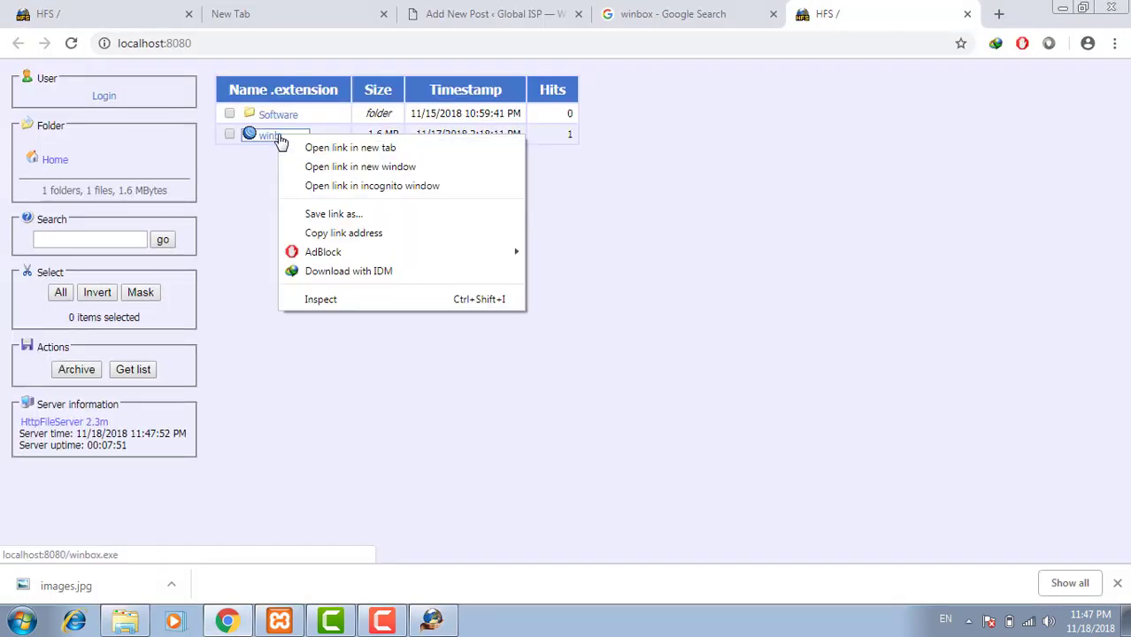
left_click(359, 237)
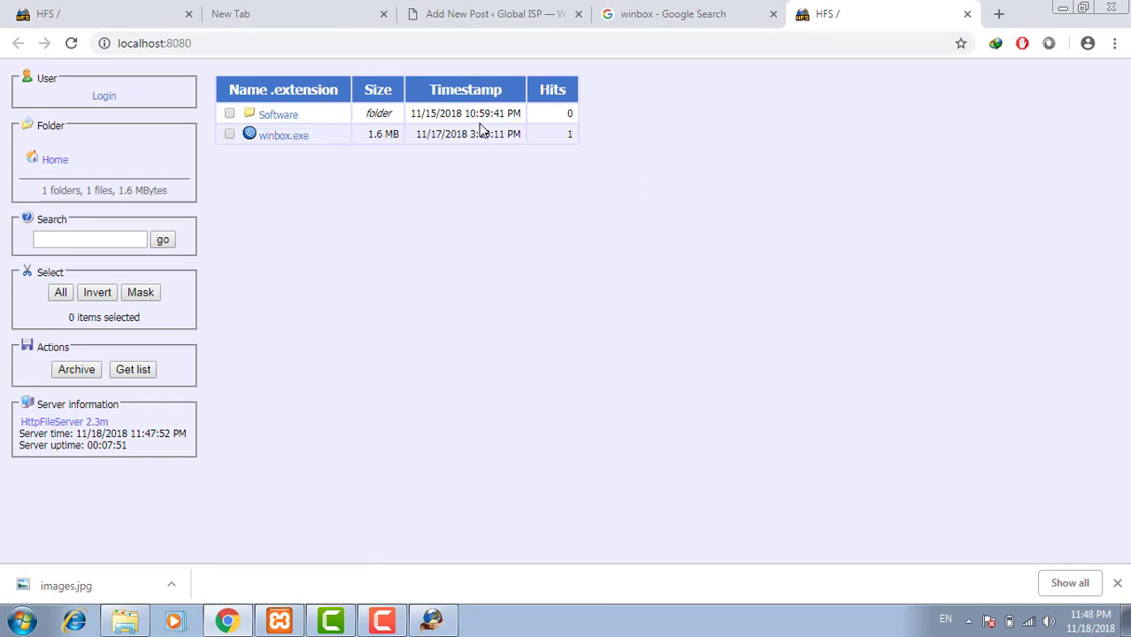
Return to the Winbox Download post and enter the copied winbox.exe address as the link for the selected "Download Click Here" text.
left_click(470, 13)
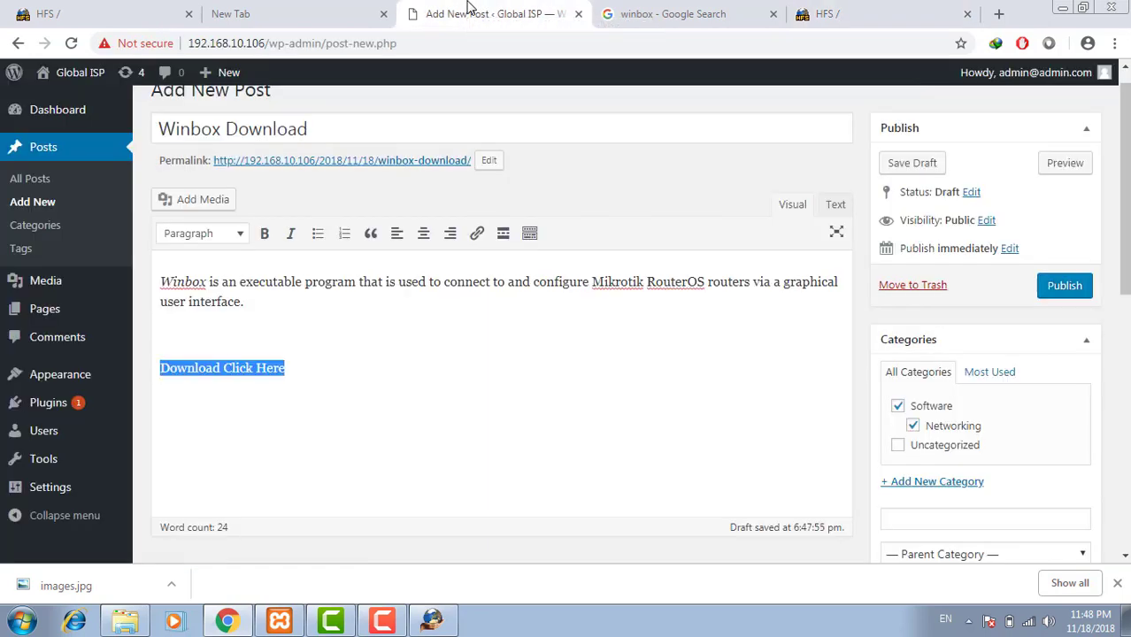
left_click(479, 242)
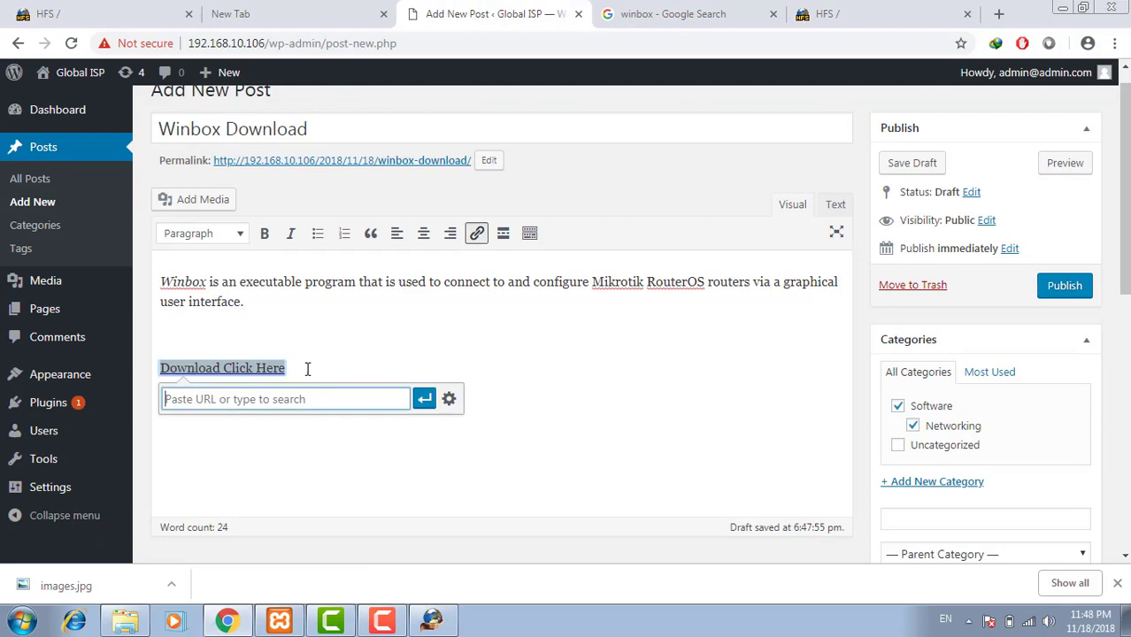
key("ctrl+v")
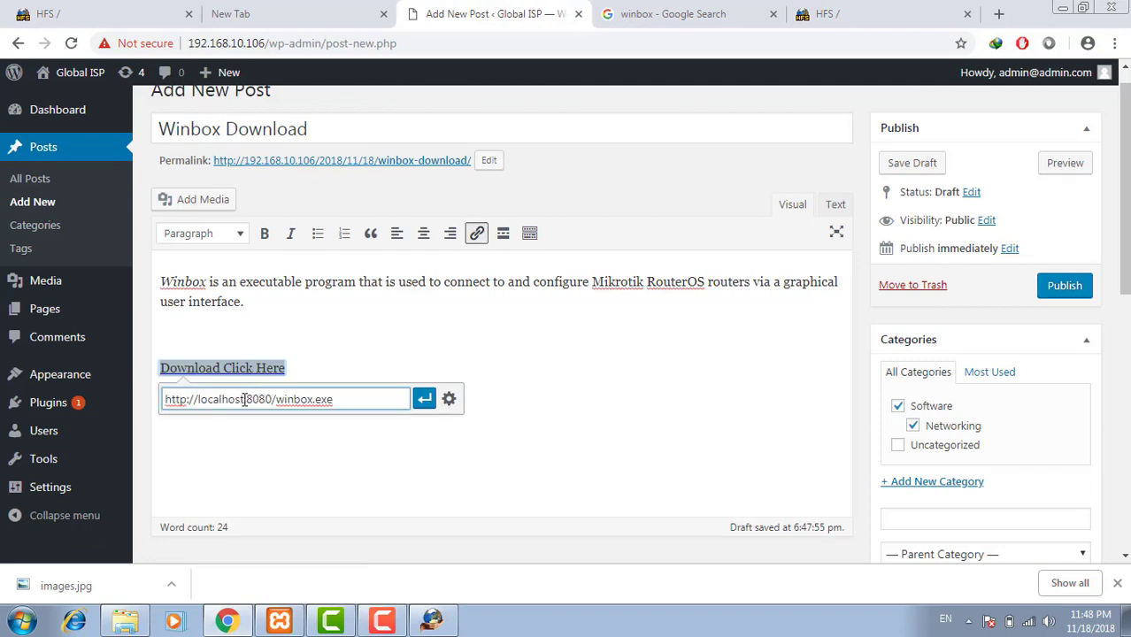
key("BackSpace")
key("BackSpace")
key("BackSpace")
key("BackSpace")
key("BackSpace")
key("BackSpace")
key("BackSpace")
key("BackSpace")
key("BackSpace")
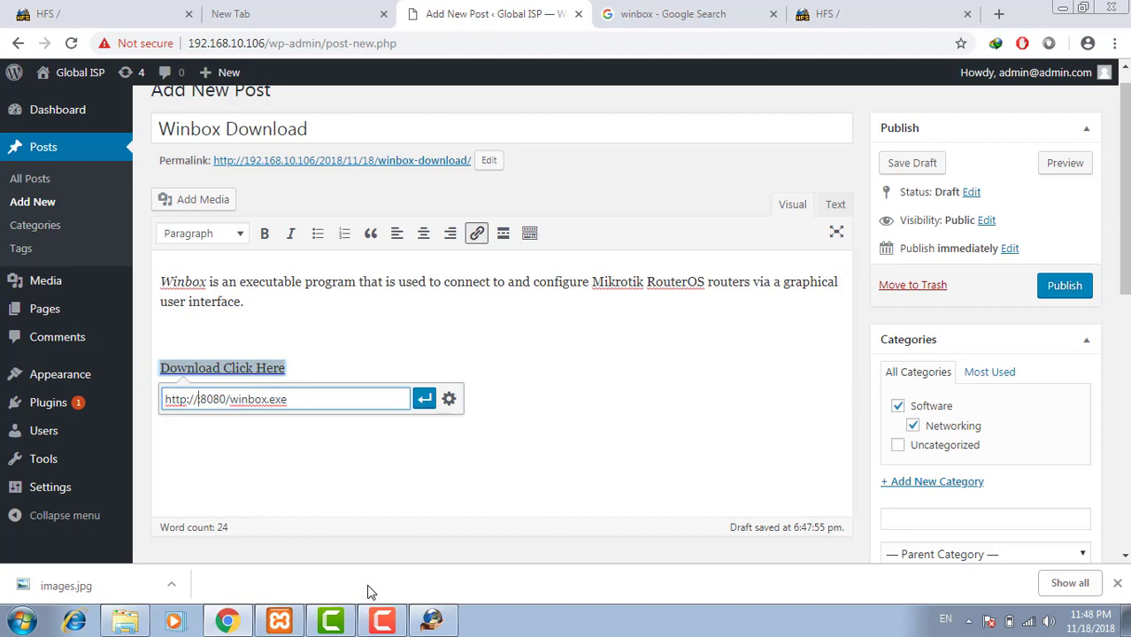
type("192")
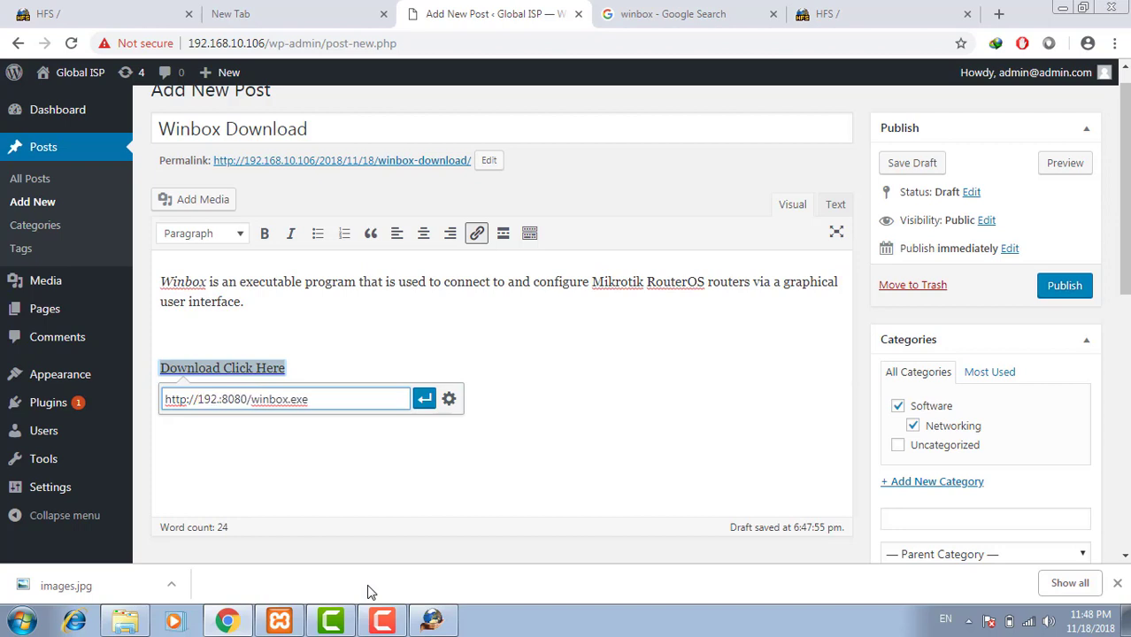
type(".168.1")
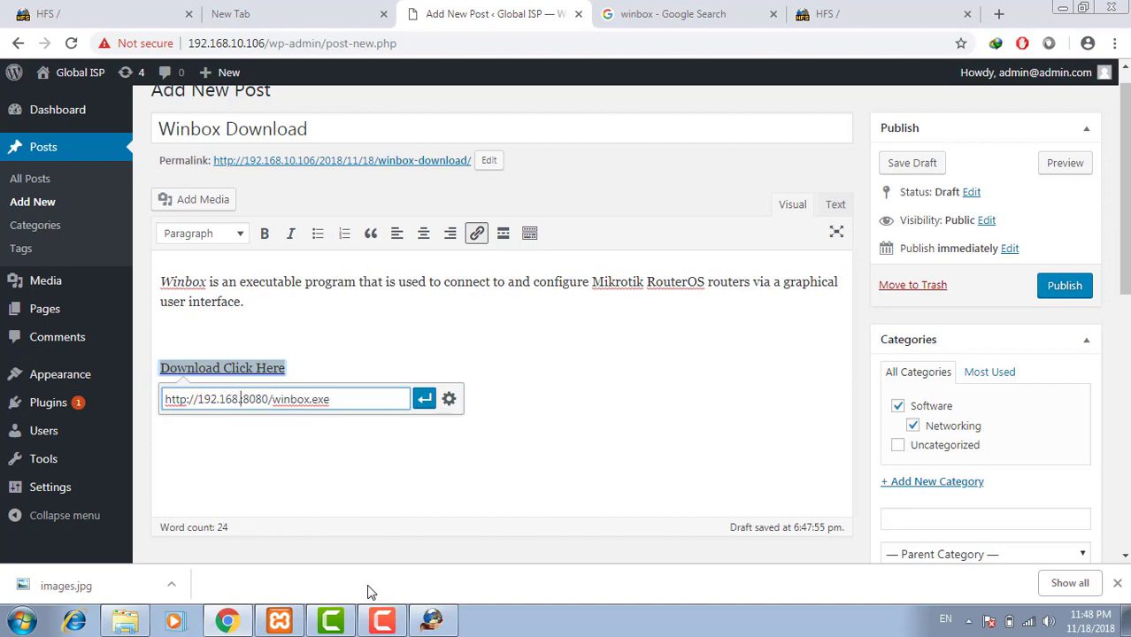
type("0.")
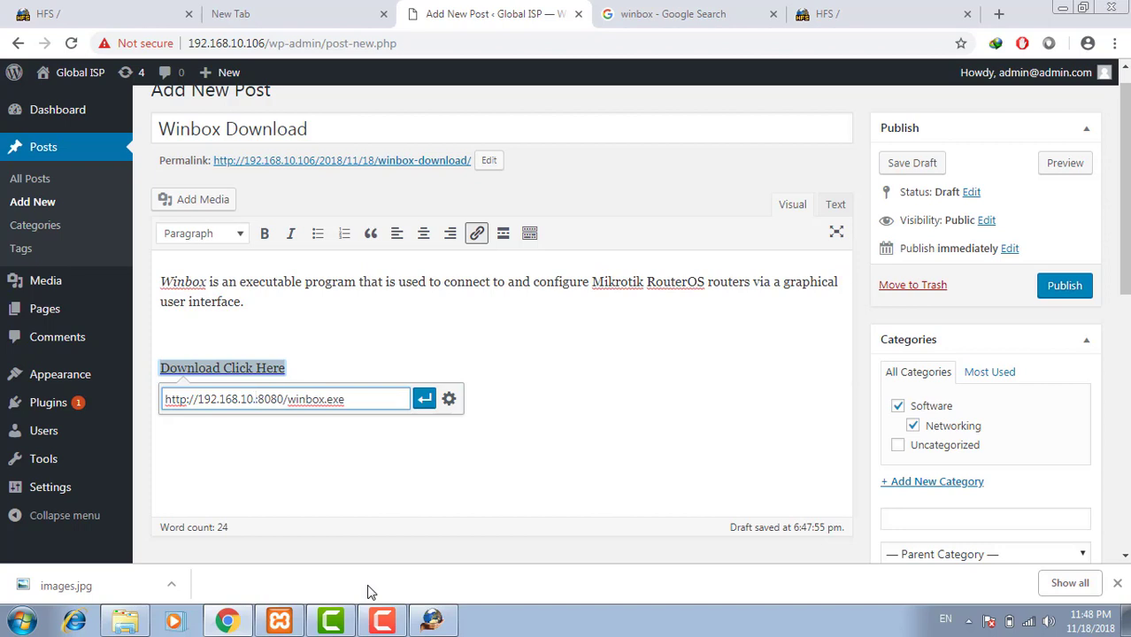
key("BackSpace")
type(".106")
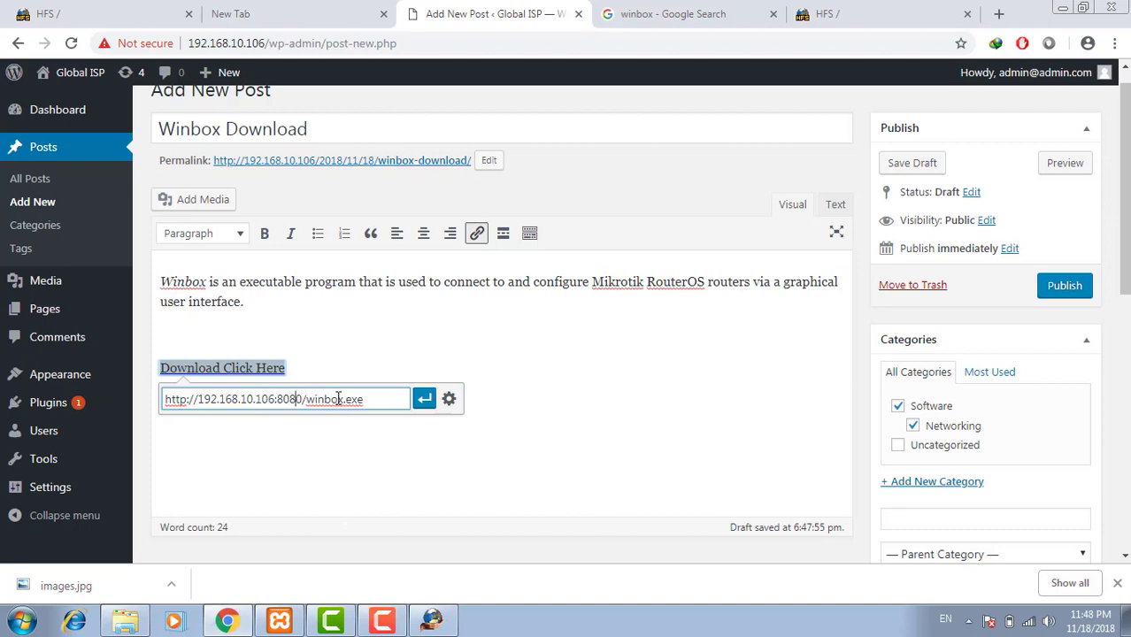
left_click(424, 403)
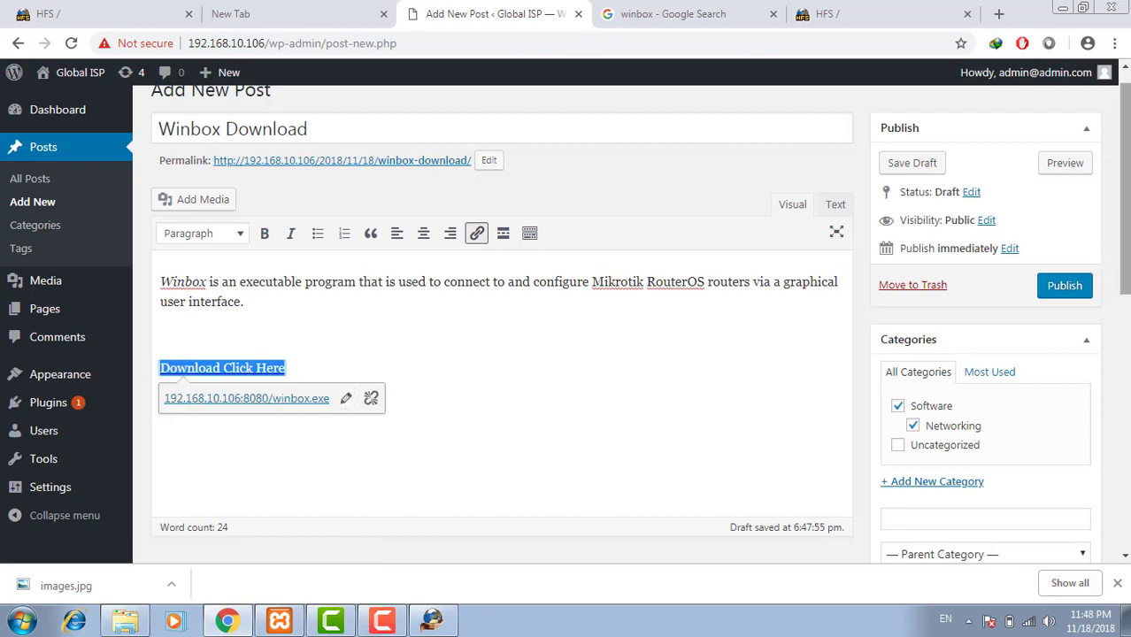
Center the "Download Click Here" link line and format it as Heading 1.
scroll(1125, 250, "up", 1)
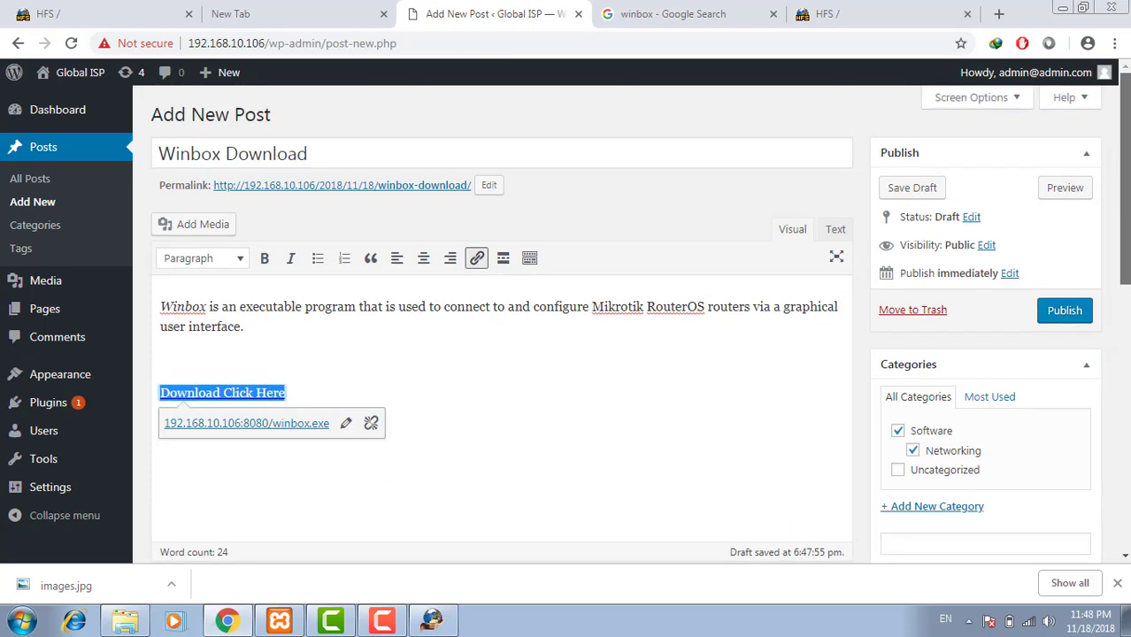
left_click(423, 257)
left_click(241, 258)
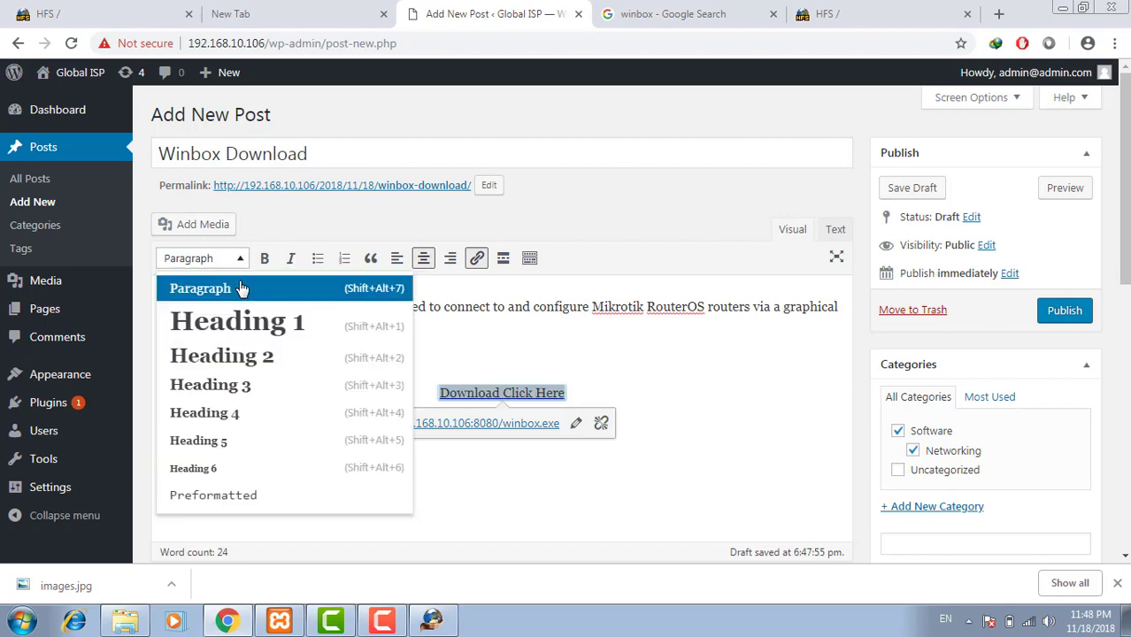
left_click(241, 322)
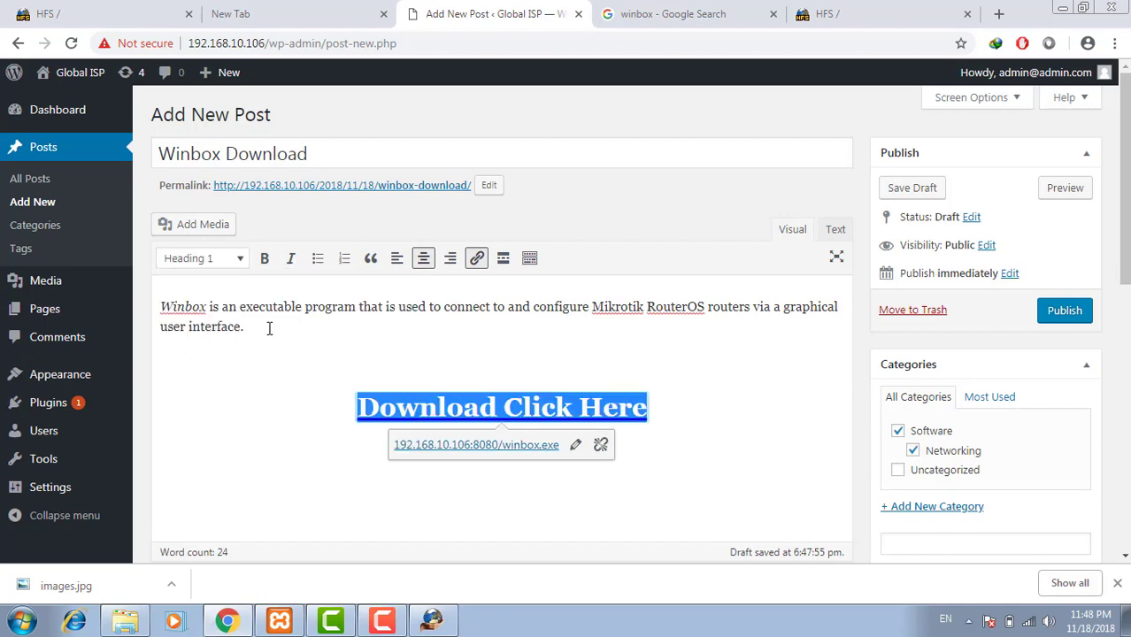
left_click(741, 393)
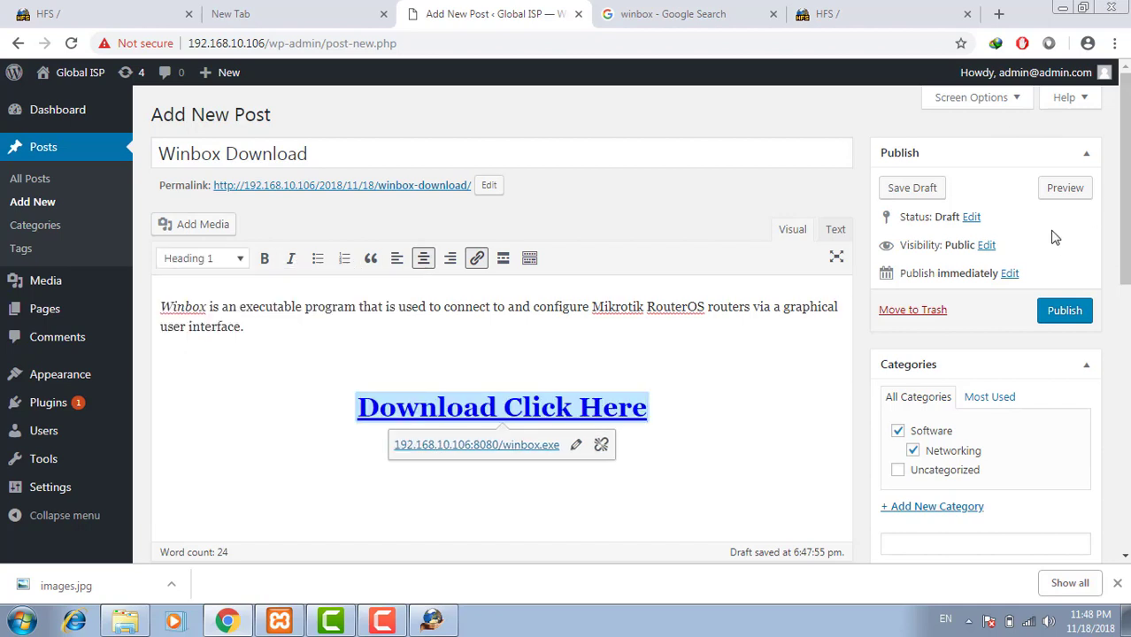
Publish the Winbox Download post and visit the Global ISP site.
left_click(1067, 321)
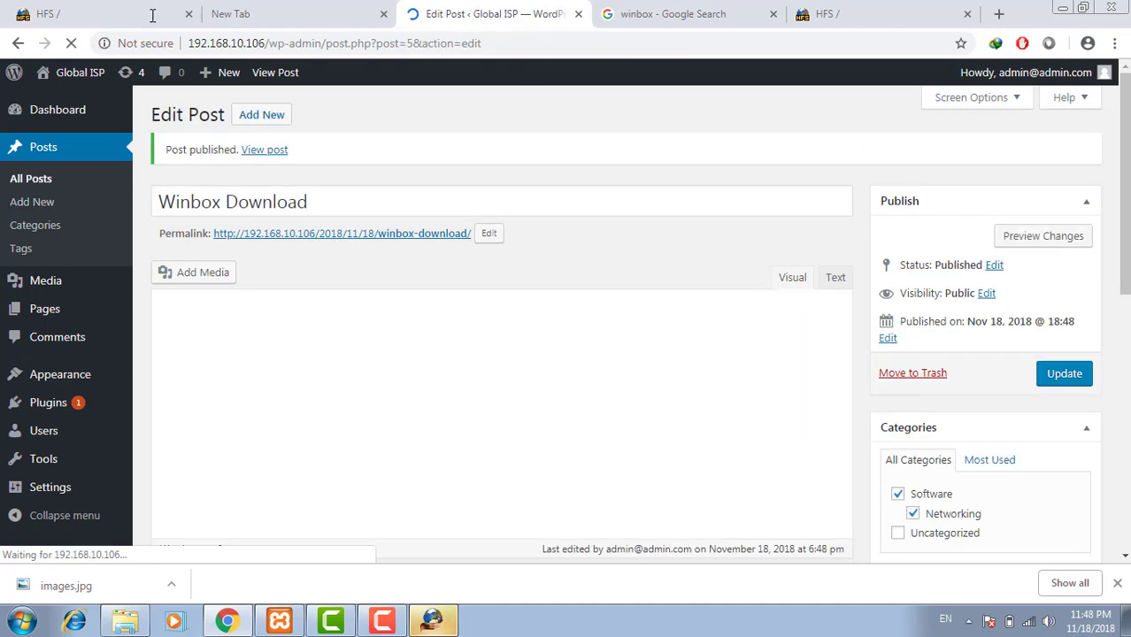
mouse_move(72, 73)
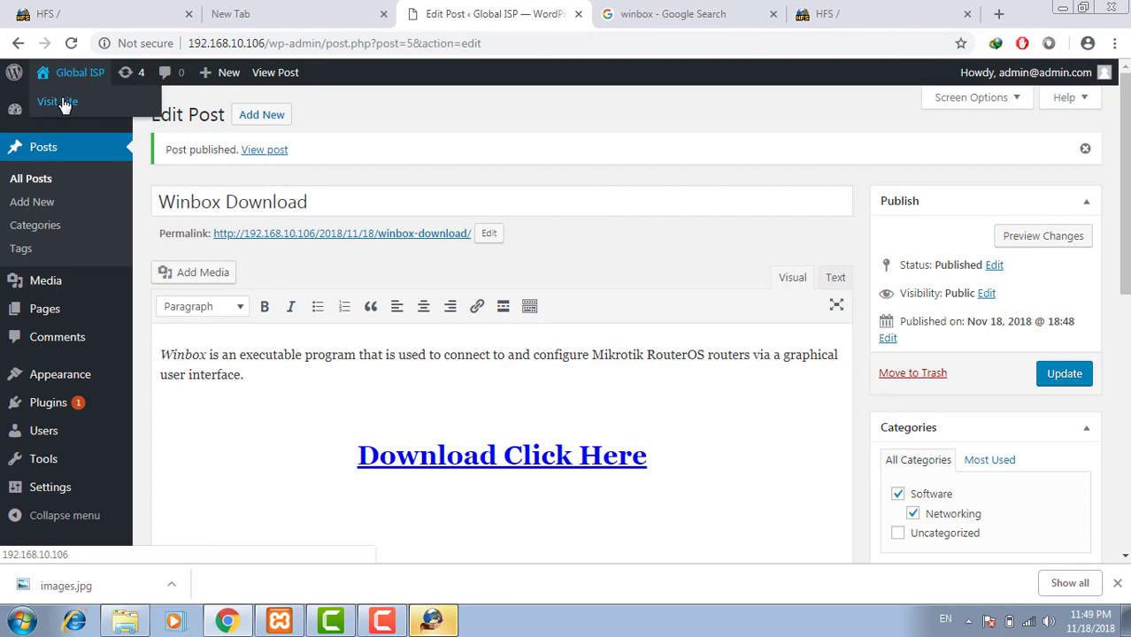
left_click(59, 102)
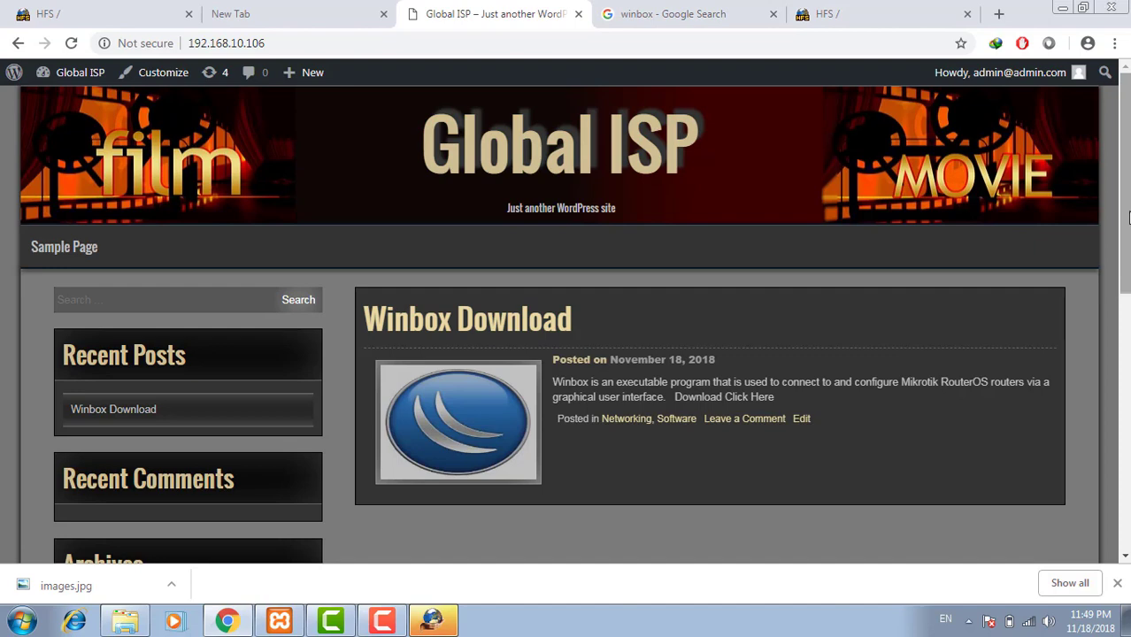
Look over the Global ISP home page from the post to the sidebar categories, dismissing the browser's downloads bar.
left_click_drag(1128, 217, 1102, 390)
scroll(928, 383, "down", 2)
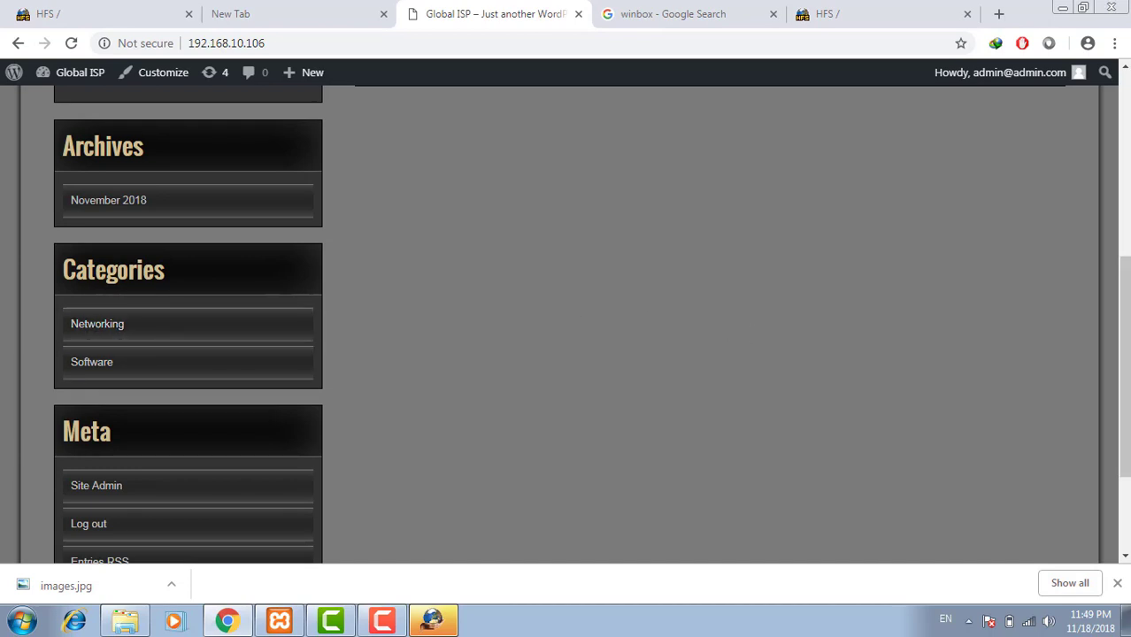
left_click(1118, 585)
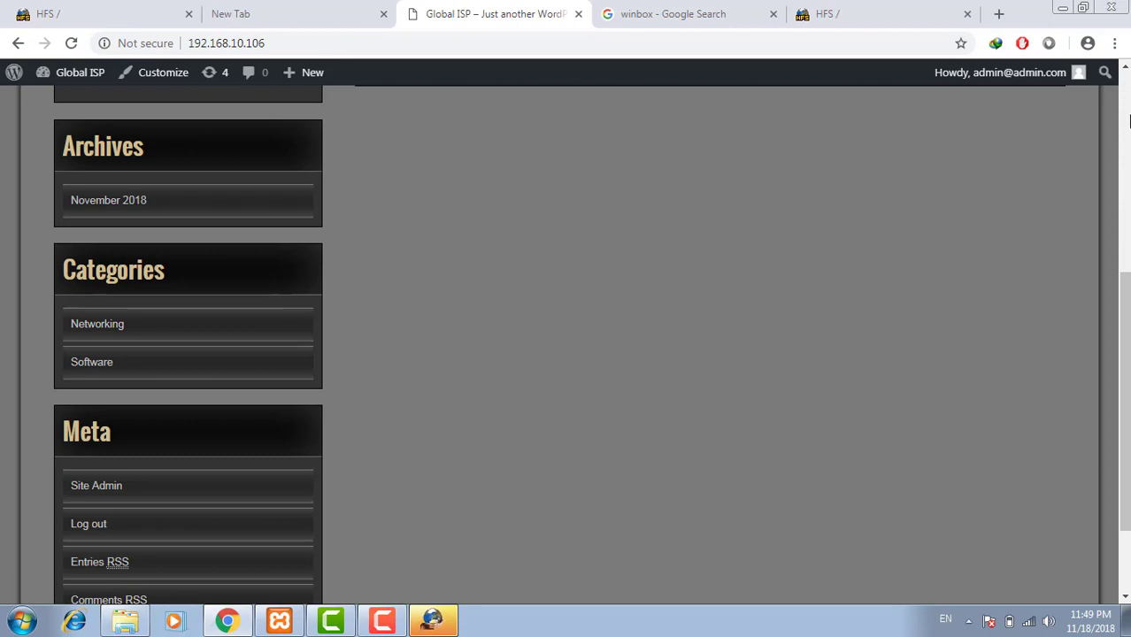
scroll(1129, 119, "up", 5)
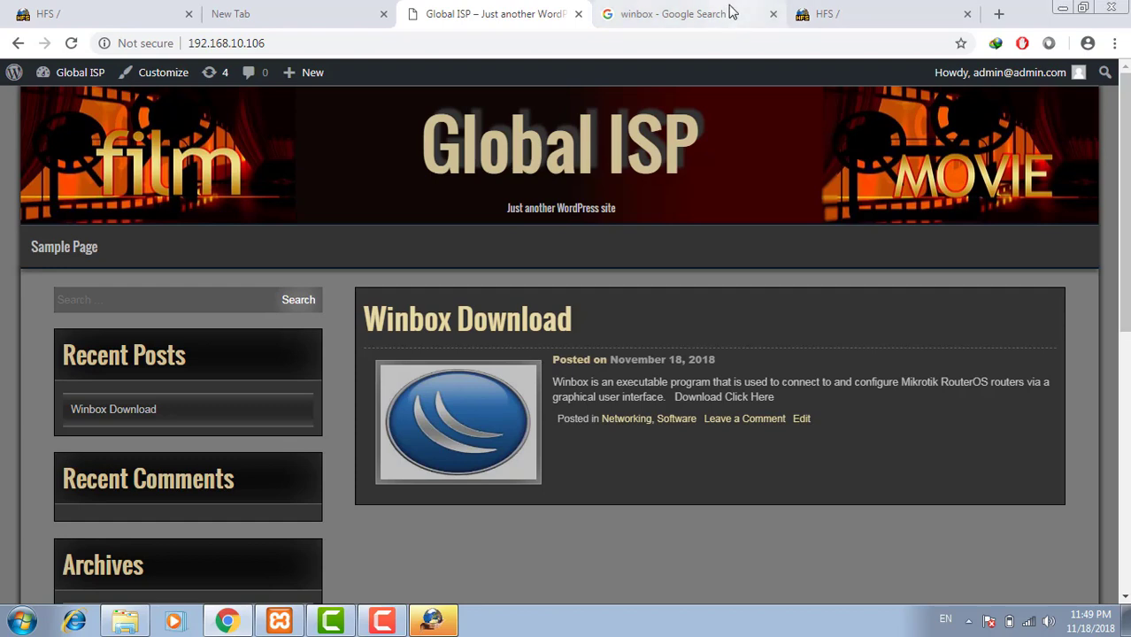
Load the phone's screen cast at 192.168.10.6:6868 in the tab with the winbox Google search.
left_click(662, 7)
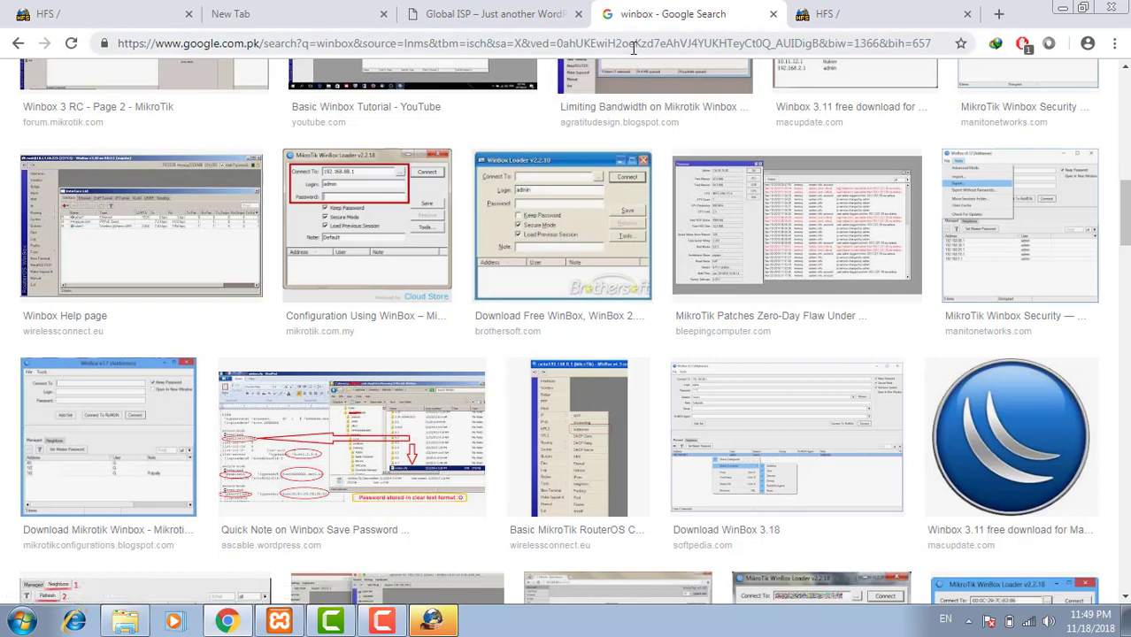
left_click(634, 49)
type("192.168.10.6:6868")
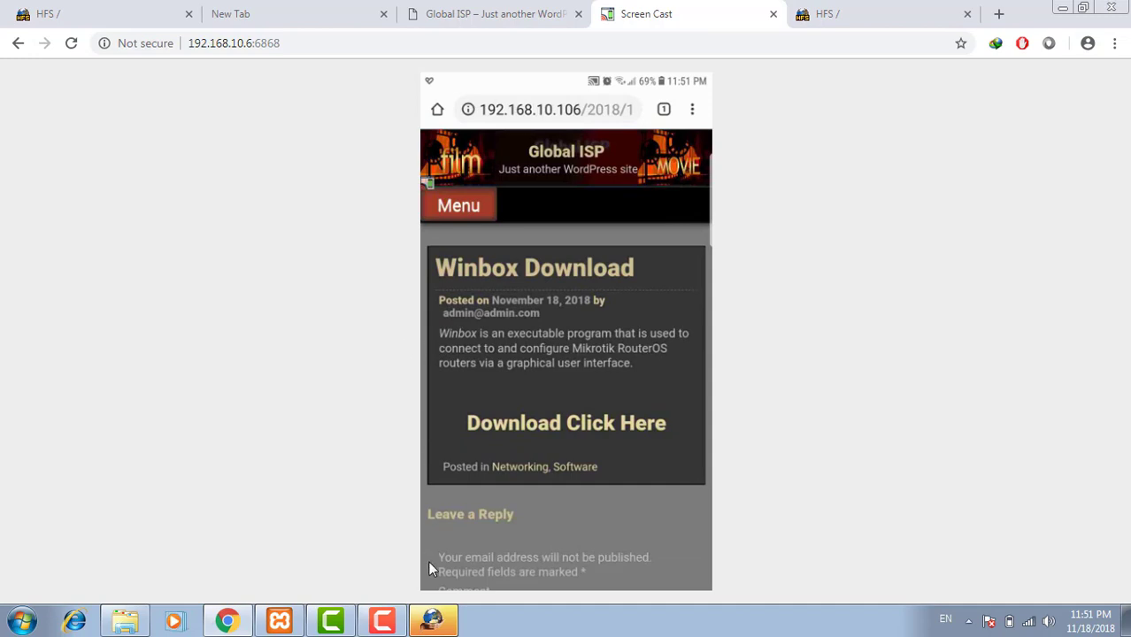
Shrink HFS to a smaller window over the screen cast, enlarge its file system and log area, and view the latest log entries.
left_click(433, 620)
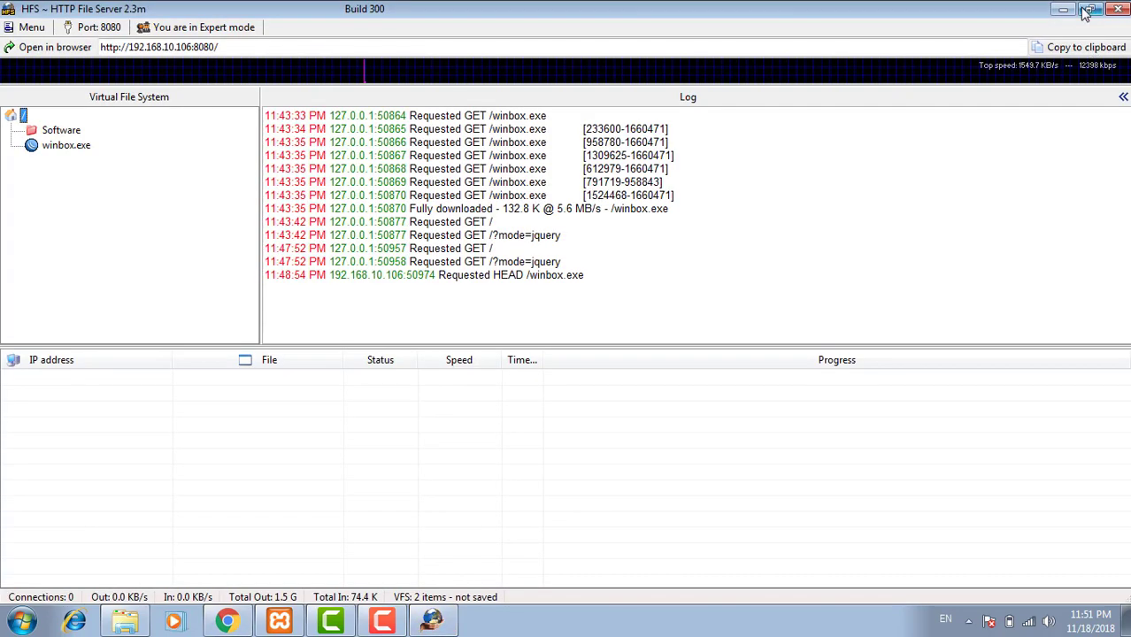
left_click(1089, 9)
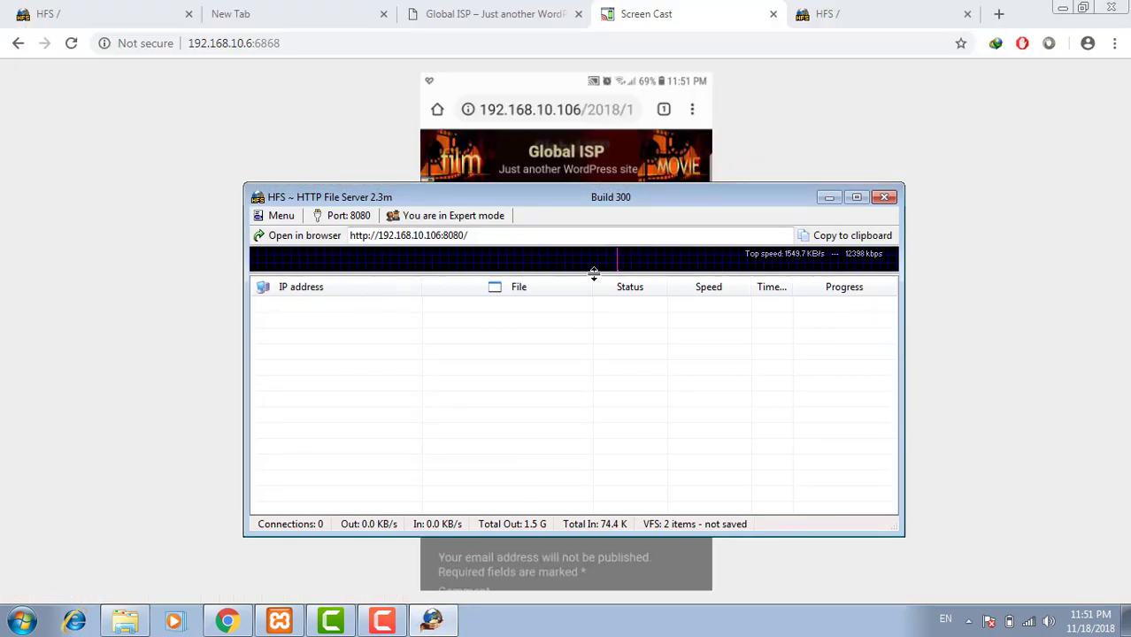
left_click_drag(593, 272, 568, 432)
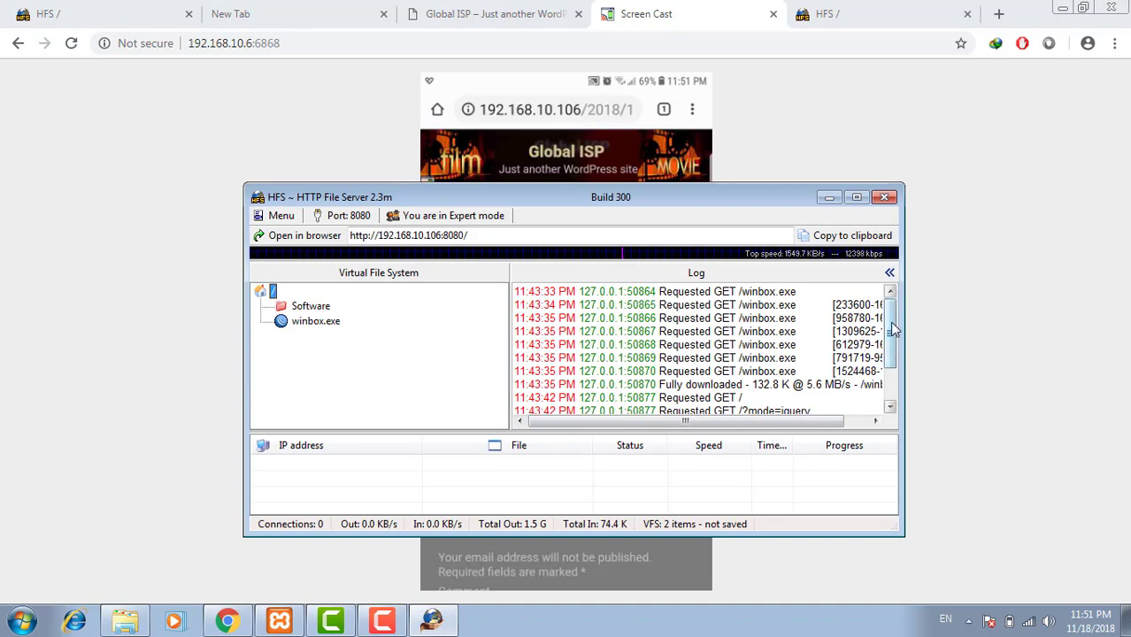
left_click_drag(891, 329, 891, 372)
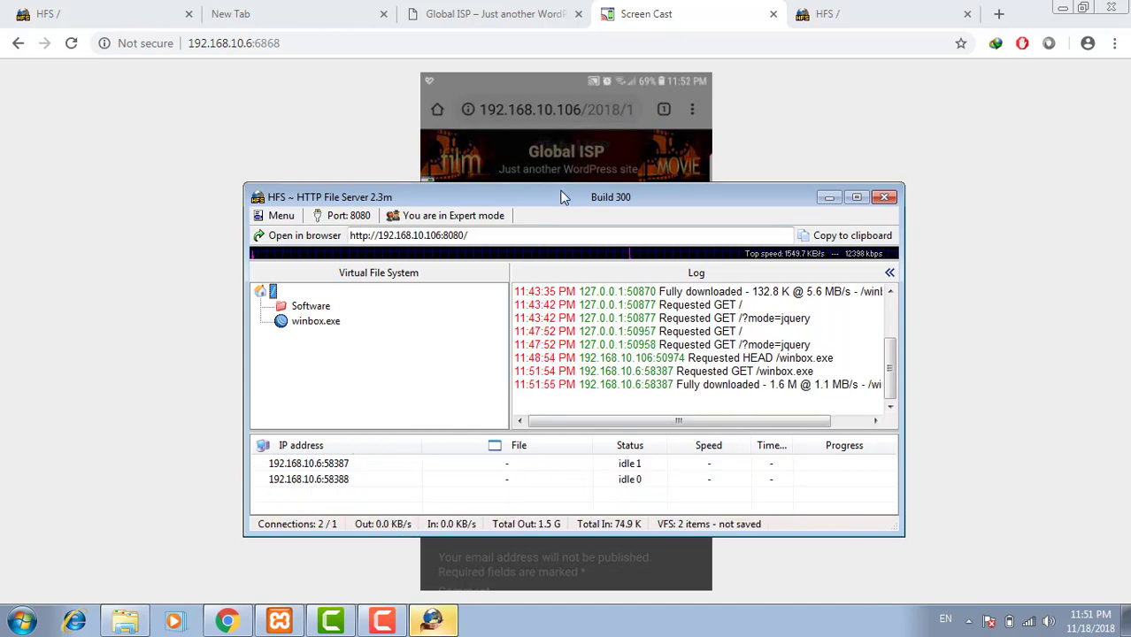
Move the HFS window off the phone view, check the phone's winbox.exe download connection, and return to the screen cast's download prompt.
left_click_drag(559, 196, 876, 52)
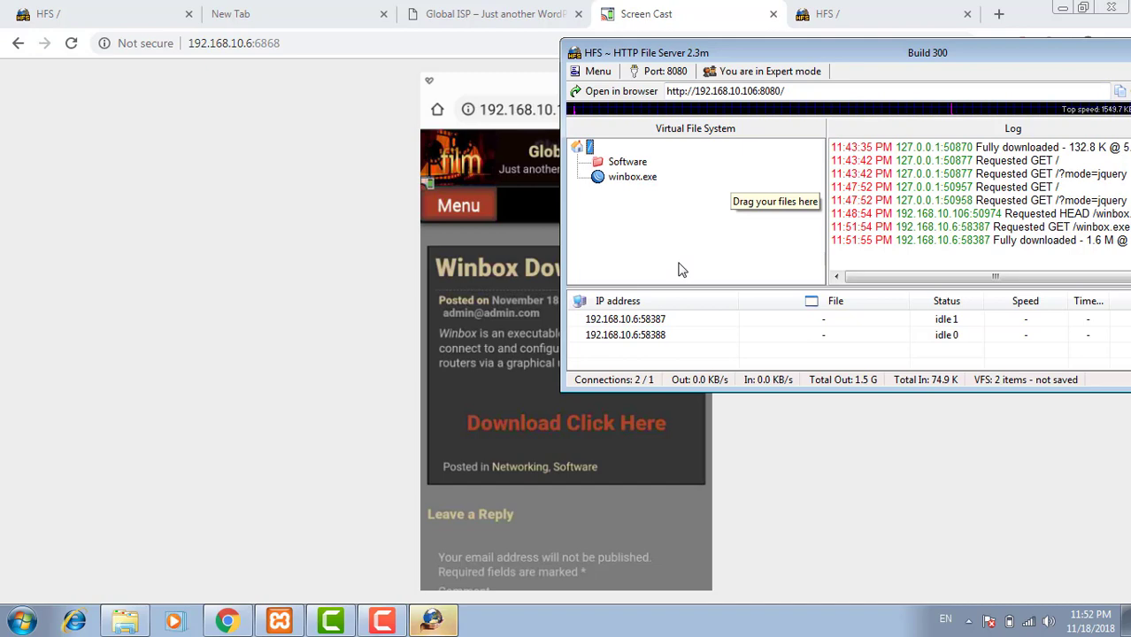
left_click(666, 325)
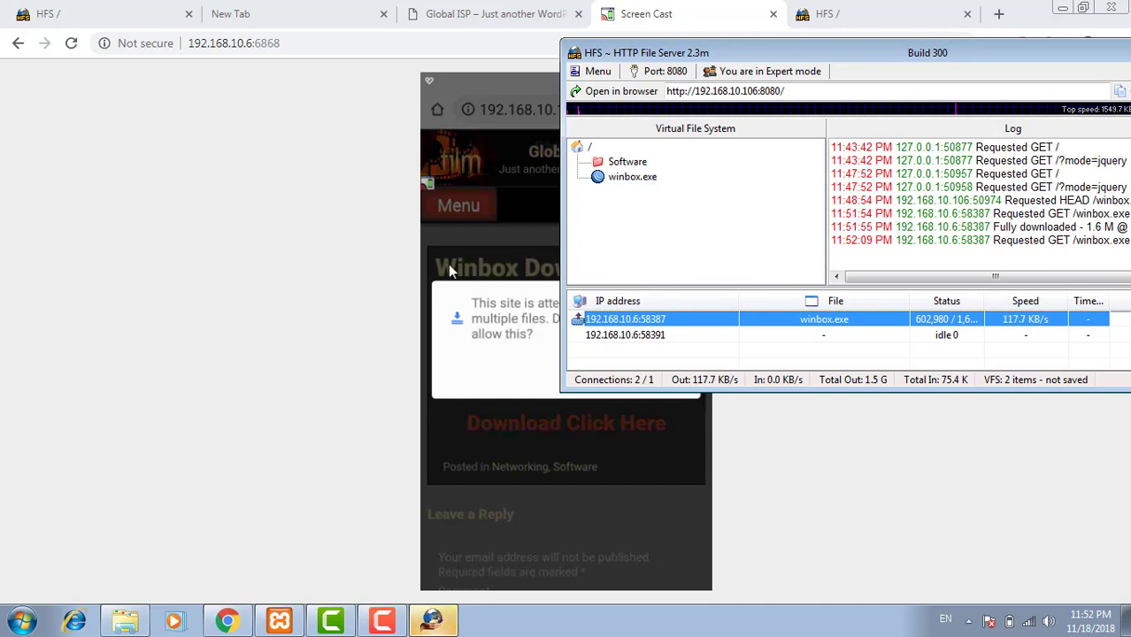
left_click(294, 268)
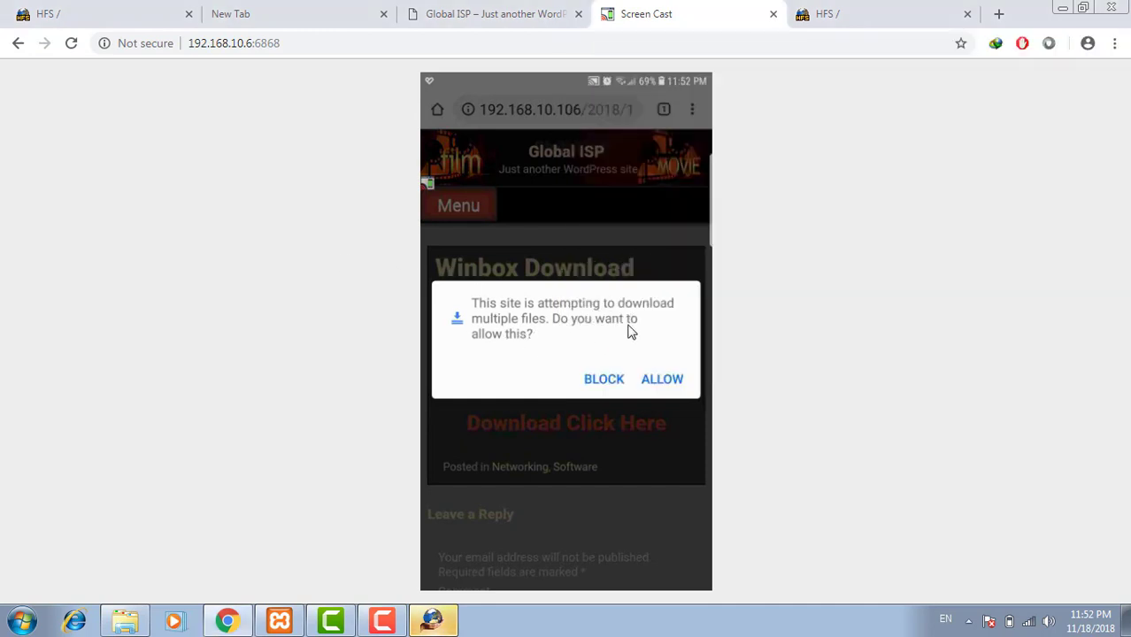
left_click(640, 378)
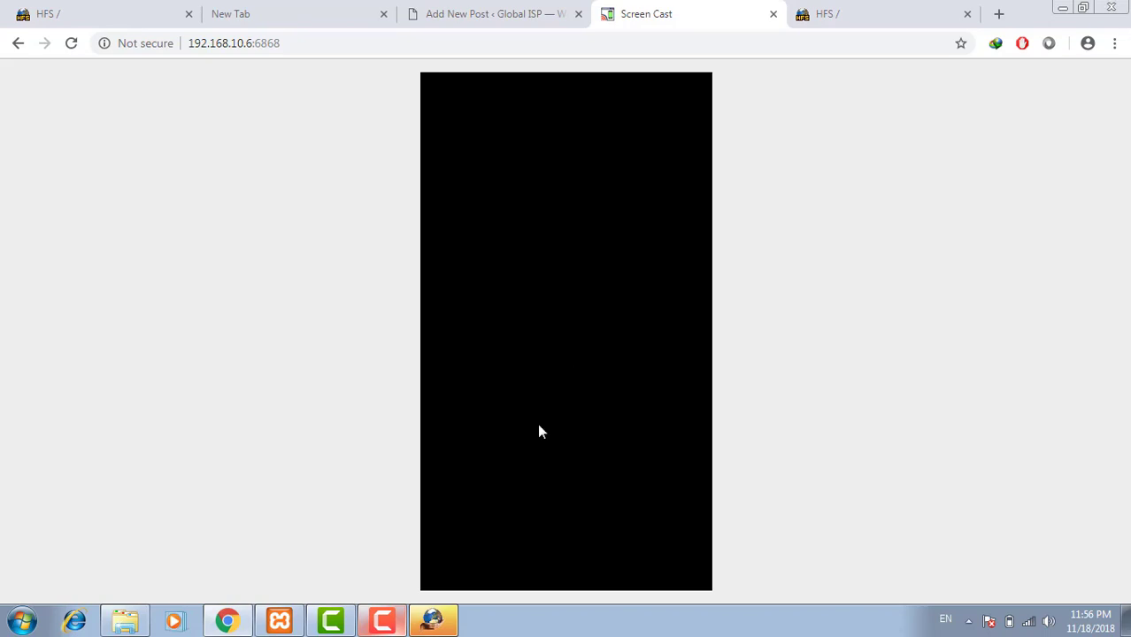
left_click(390, 620)
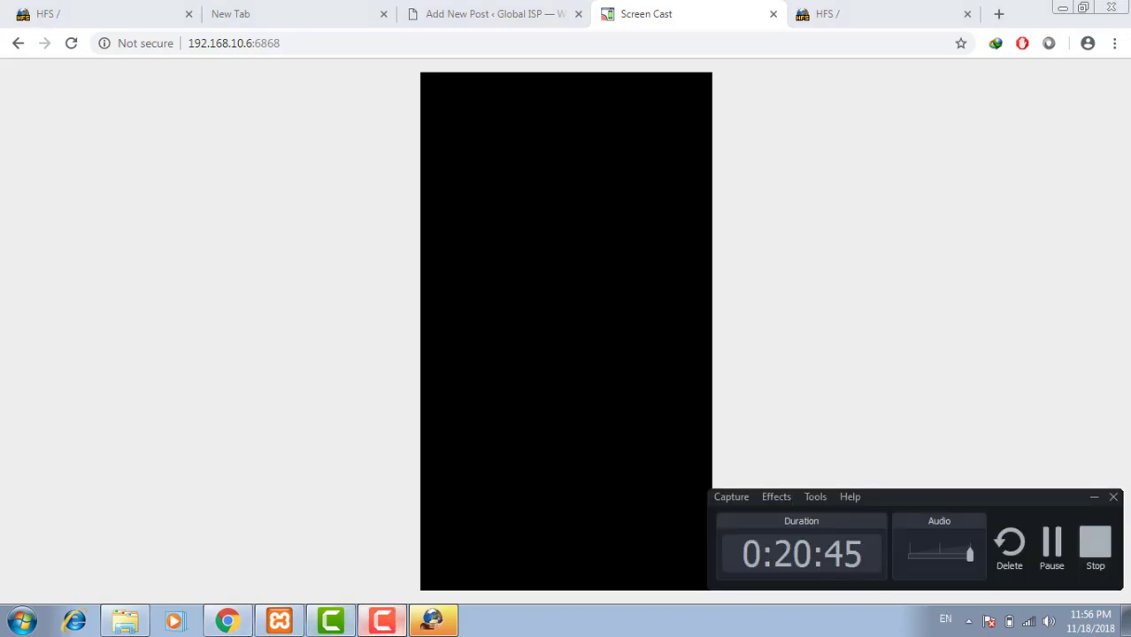